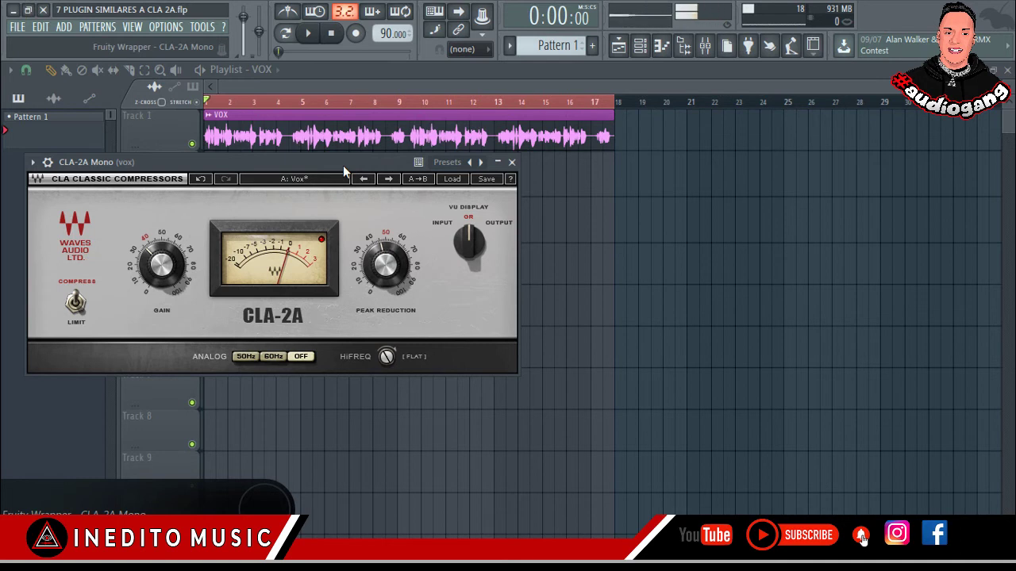
pyautogui.moveTo(336, 164); pyautogui.dragTo(334, 187)
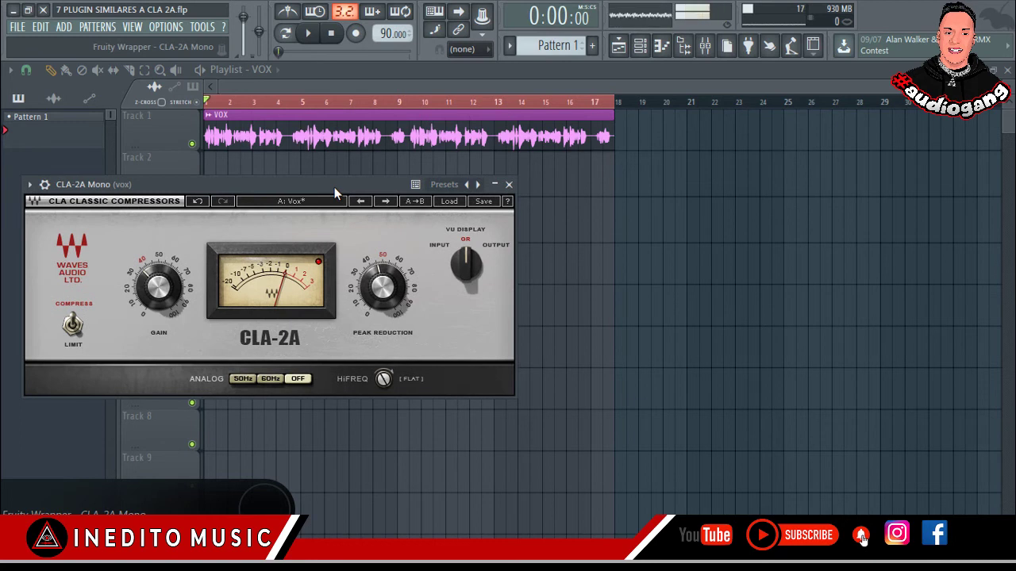
pyautogui.moveTo(334, 187); pyautogui.dragTo(351, 168)
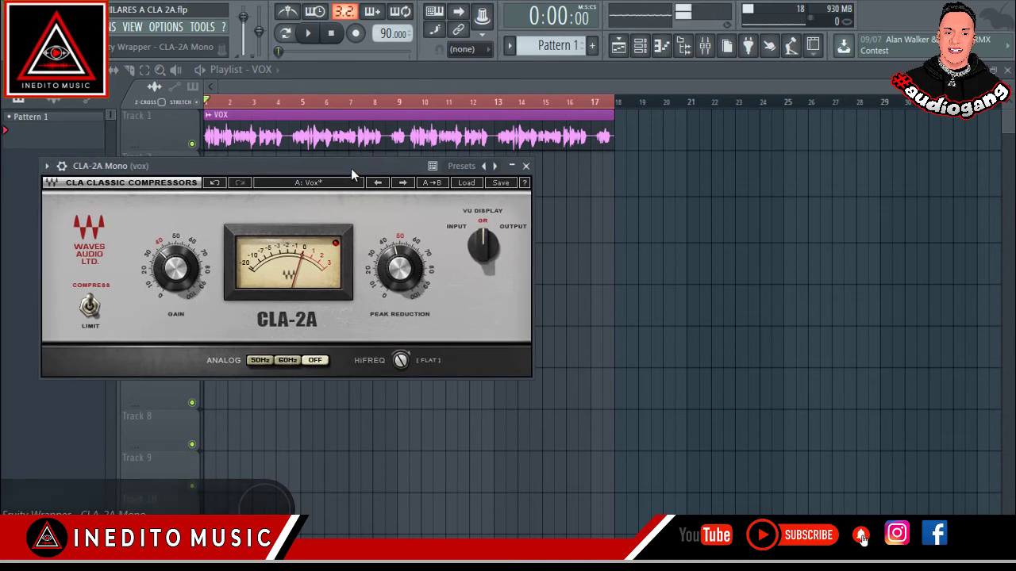
pyautogui.moveTo(351, 168); pyautogui.dragTo(350, 167)
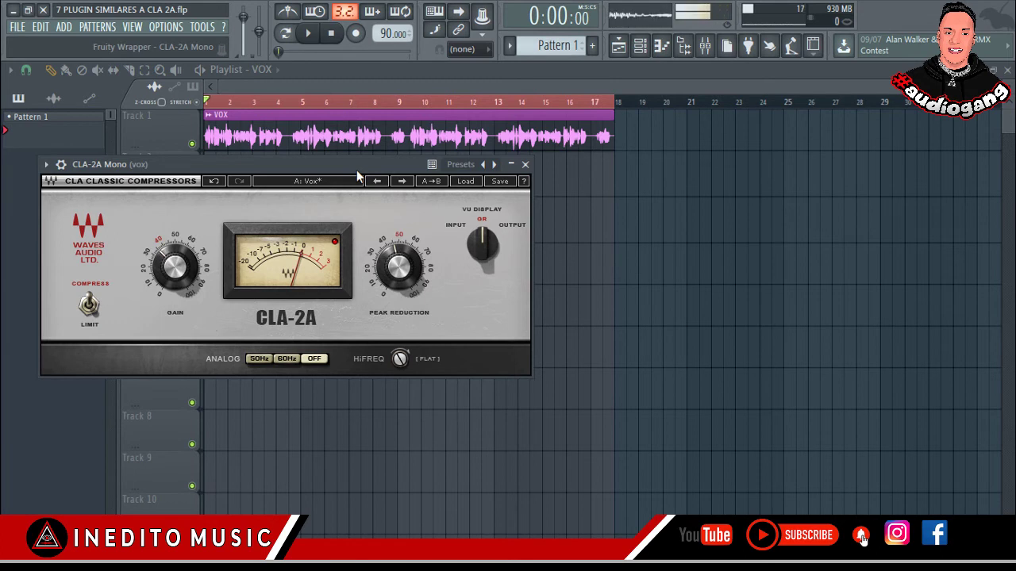
pyautogui.moveTo(356, 170); pyautogui.dragTo(359, 180)
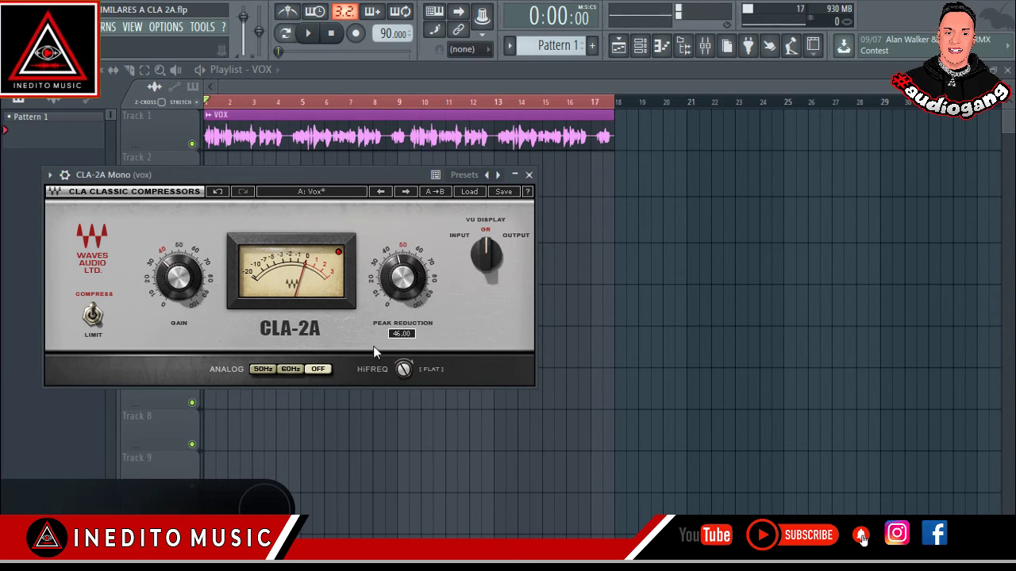
# Step: On the vox mixer track, bypass CLA-2A Mono, enable CA-2A instead, and show only the CA-2A window over the playlist
pyautogui.click(529, 175)
pyautogui.click(705, 45)
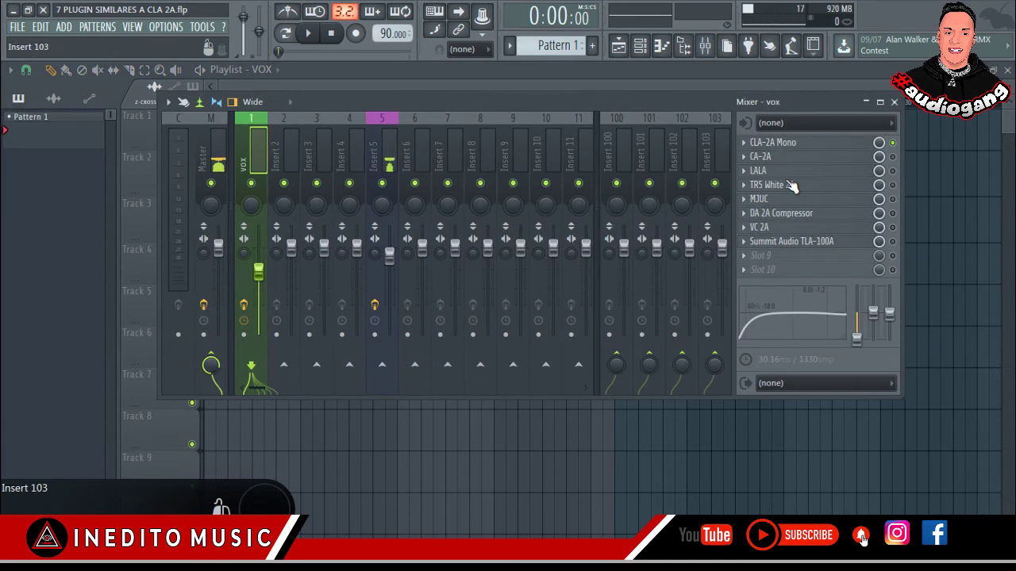
pyautogui.click(892, 157)
pyautogui.click(892, 142)
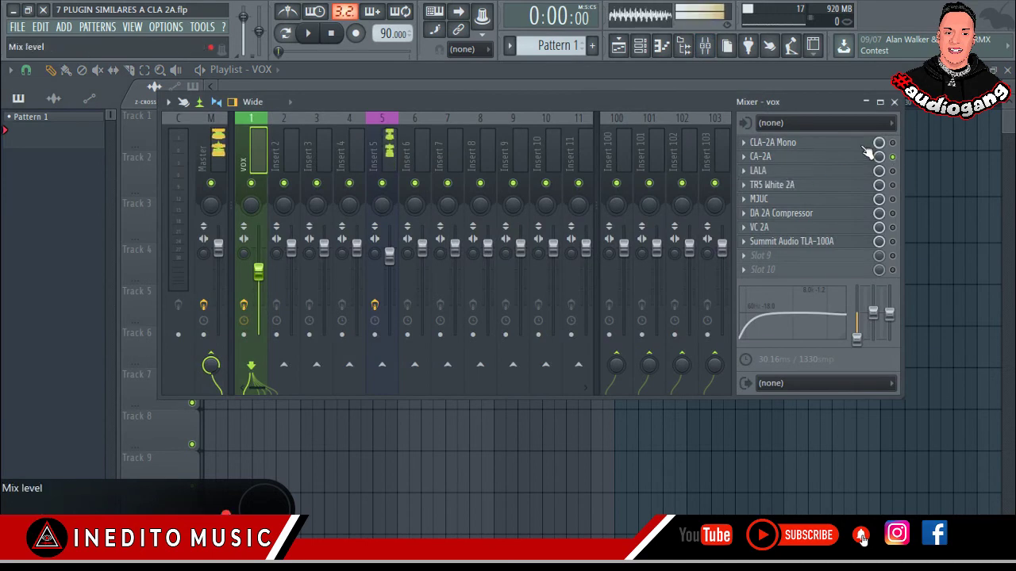
pyautogui.click(823, 158)
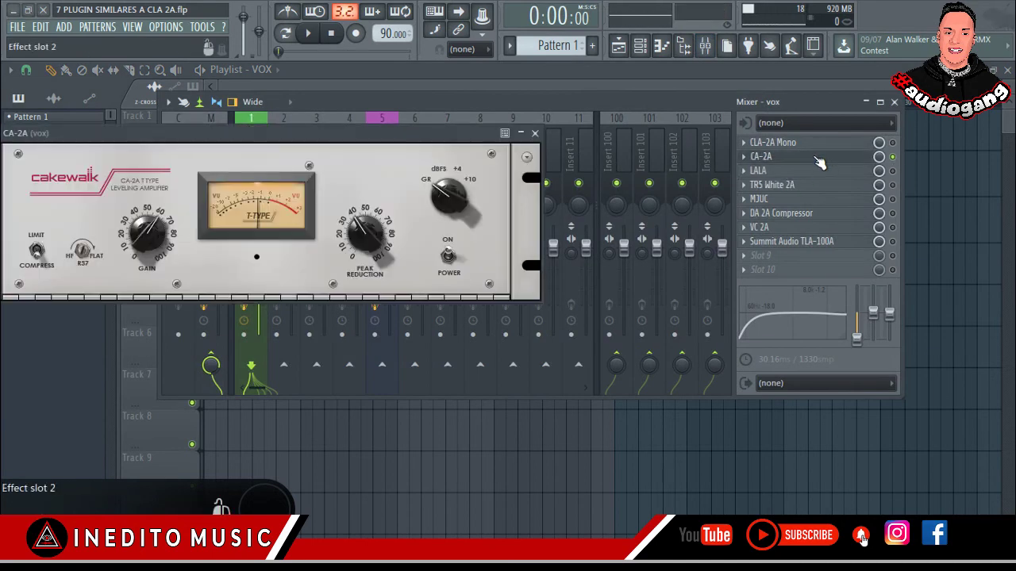
pyautogui.click(894, 102)
pyautogui.moveTo(288, 133); pyautogui.dragTo(361, 149)
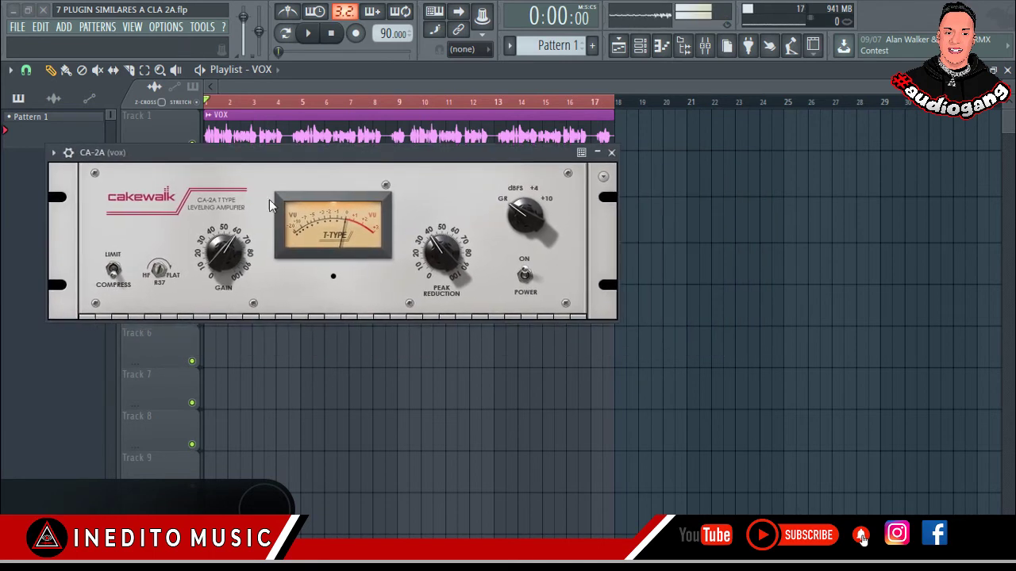
pyautogui.moveTo(378, 169); pyautogui.dragTo(391, 210)
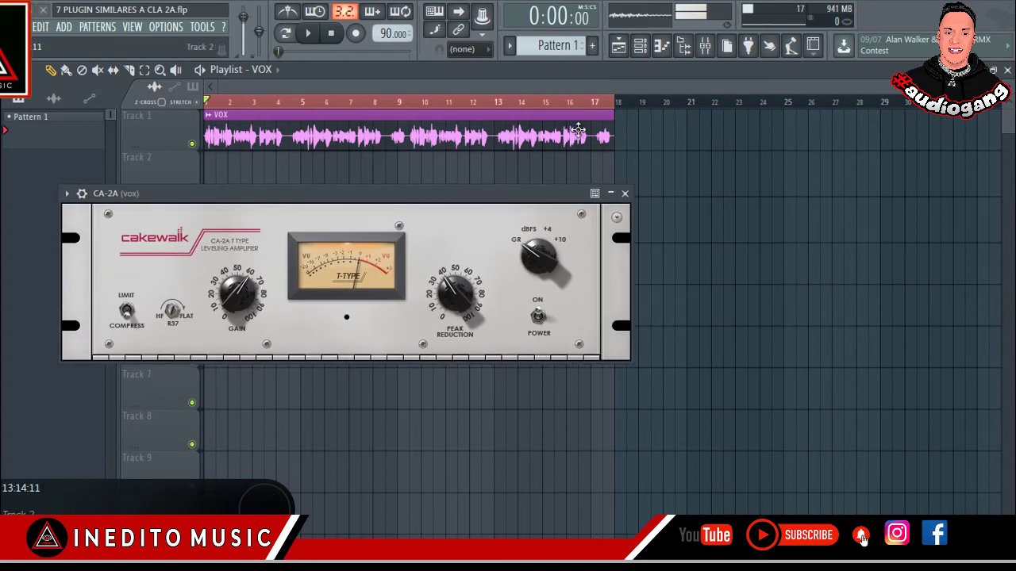
# Step: Open CLA-2A Mono as a detached window and arrange it above the CA-2A window, with the mixer closed
pyautogui.click(705, 45)
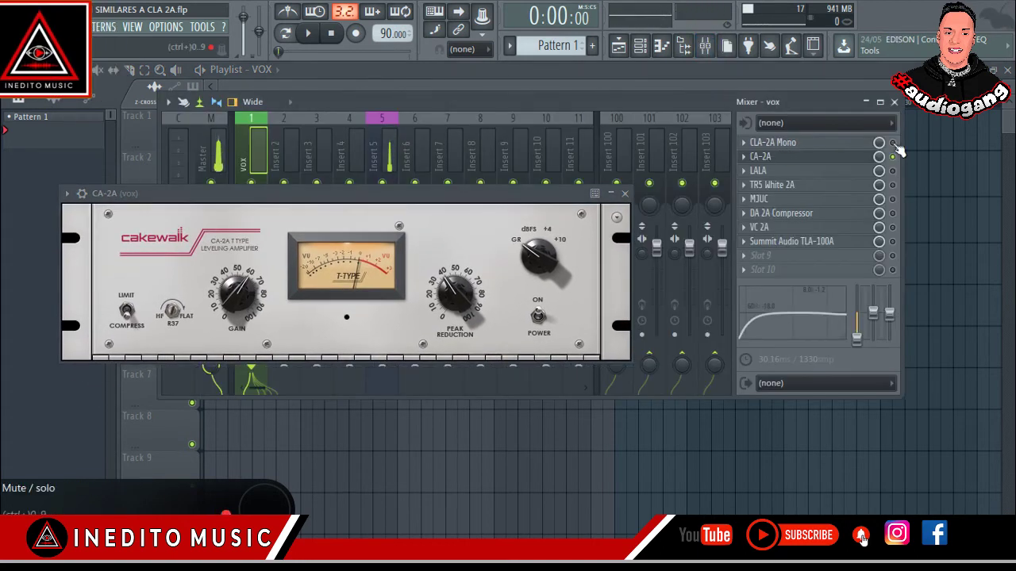
pyautogui.click(800, 144)
pyautogui.moveTo(220, 185); pyautogui.dragTo(209, 271)
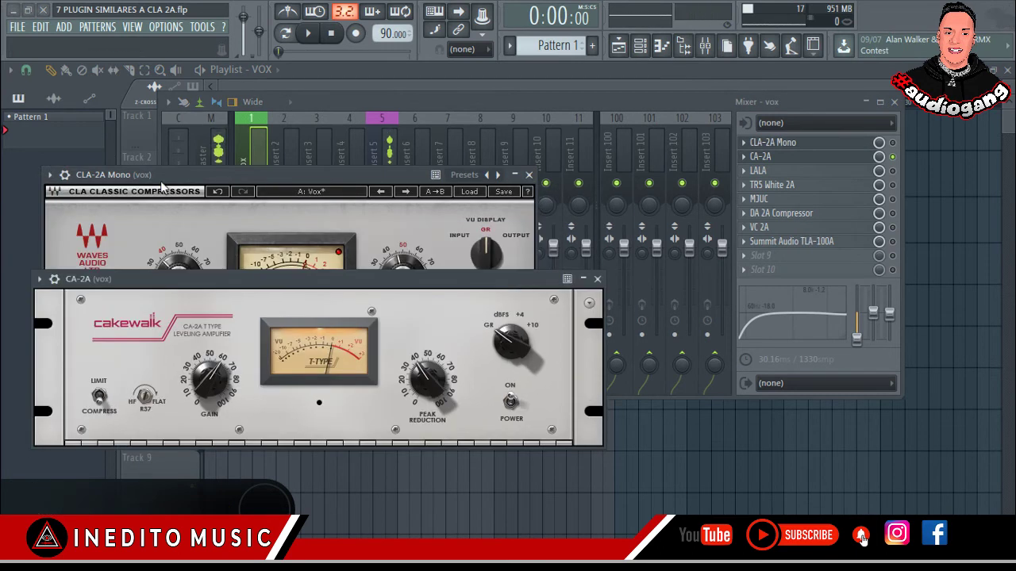
pyautogui.click(49, 174)
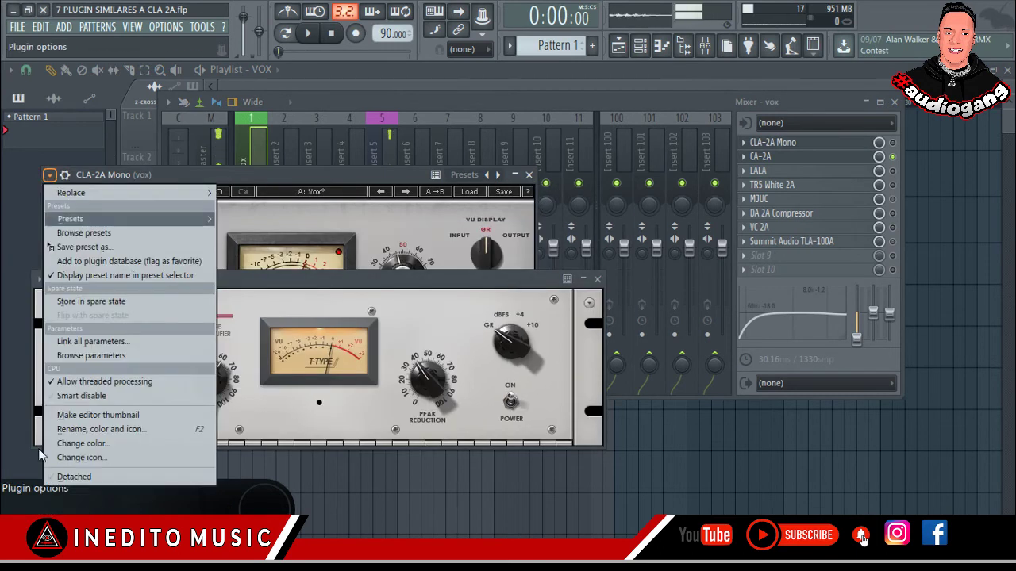
pyautogui.click(75, 475)
pyautogui.moveTo(216, 174); pyautogui.dragTo(286, 29)
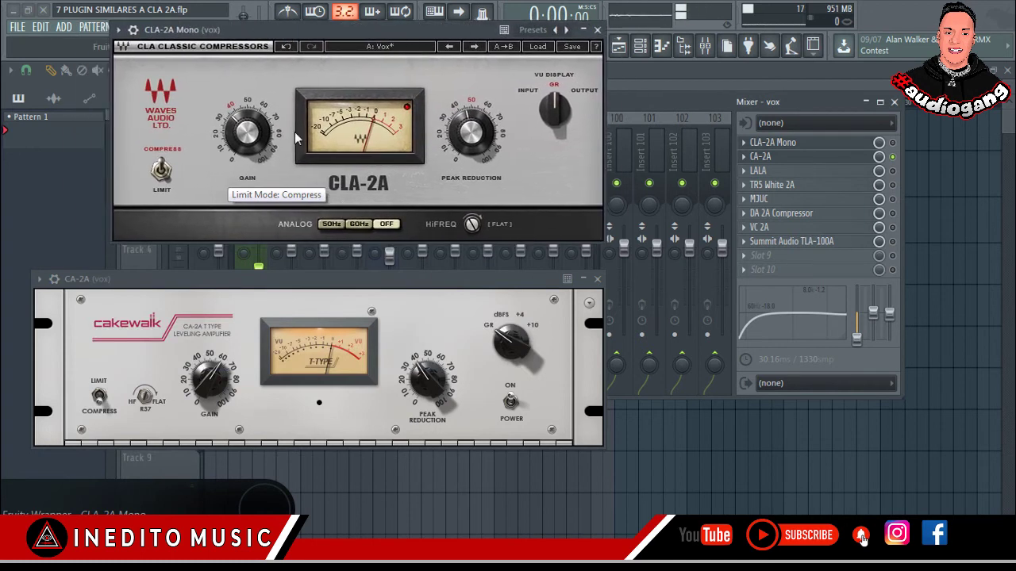
pyautogui.click(894, 103)
pyautogui.moveTo(420, 283)
pyautogui.mouseDown()
pyautogui.moveTo(469, 267)
pyautogui.moveTo(422, 270)
pyautogui.mouseUp()
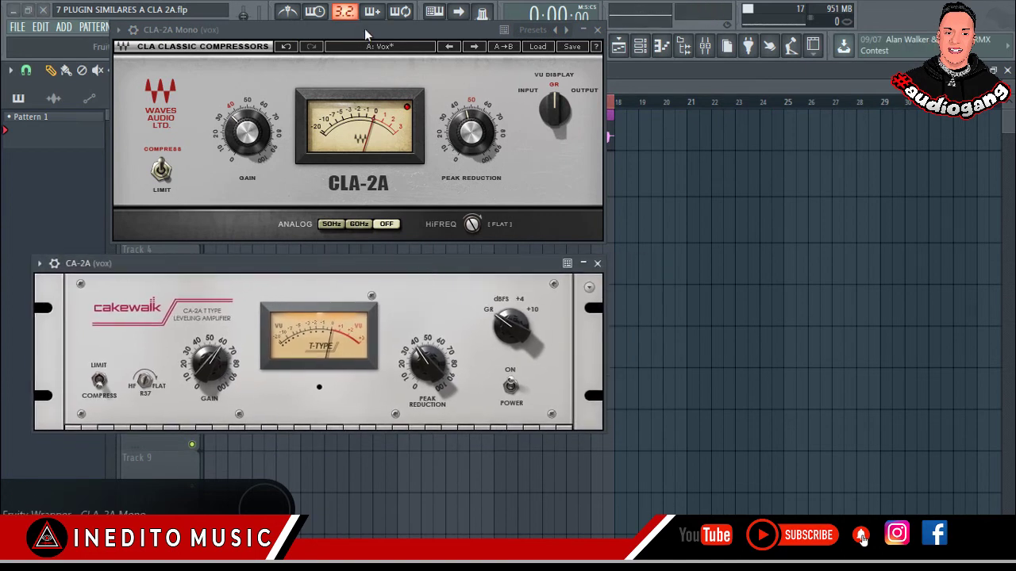
pyautogui.moveTo(364, 32); pyautogui.dragTo(395, 23)
pyautogui.moveTo(374, 269); pyautogui.dragTo(386, 249)
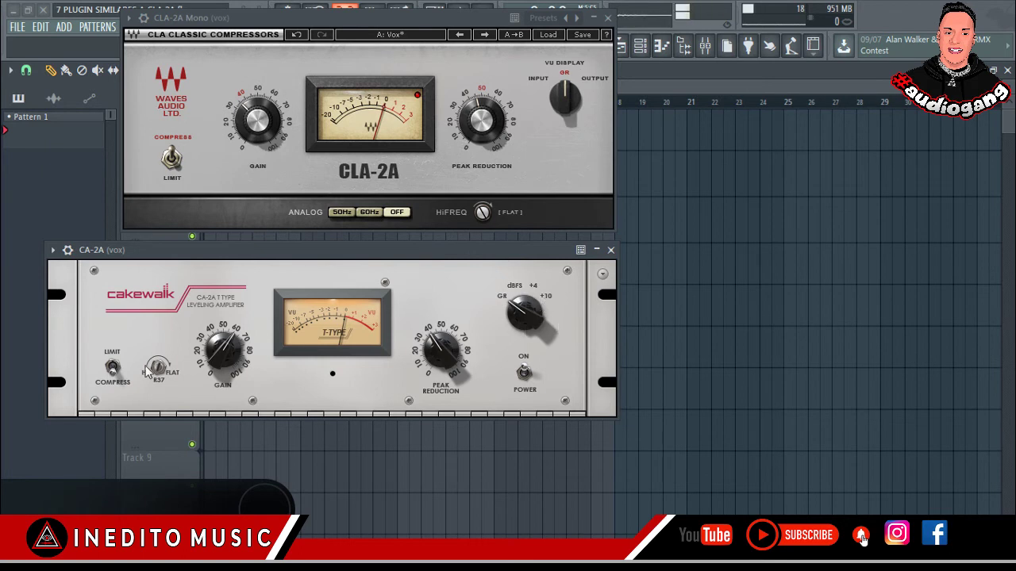
# Step: Toggle the mode switches of CA-2A and CLA-2A between Limit and Compress, returning both to Compress
pyautogui.click(113, 370)
pyautogui.click(113, 369)
pyautogui.click(113, 371)
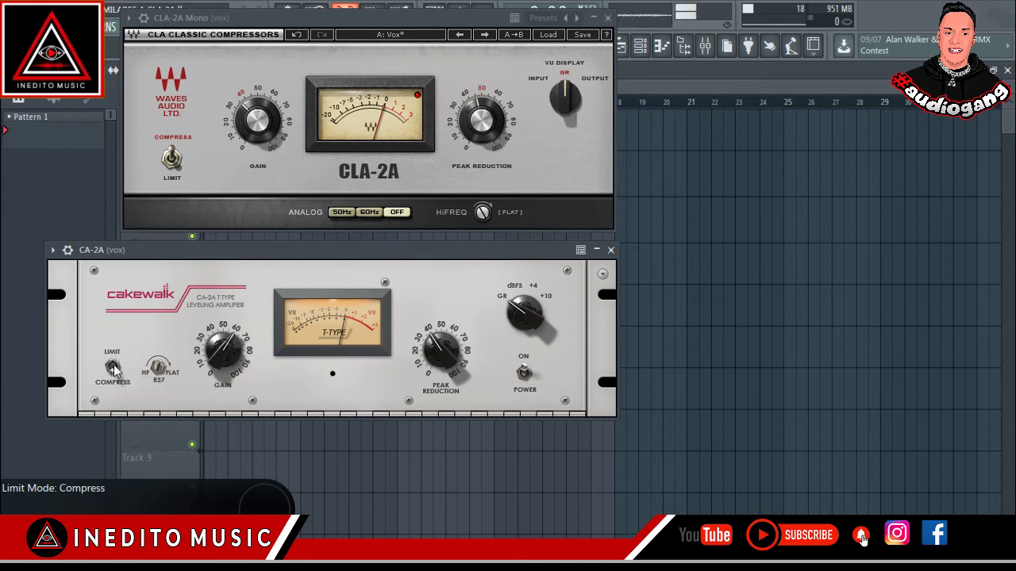
pyautogui.click(112, 373)
pyautogui.click(114, 375)
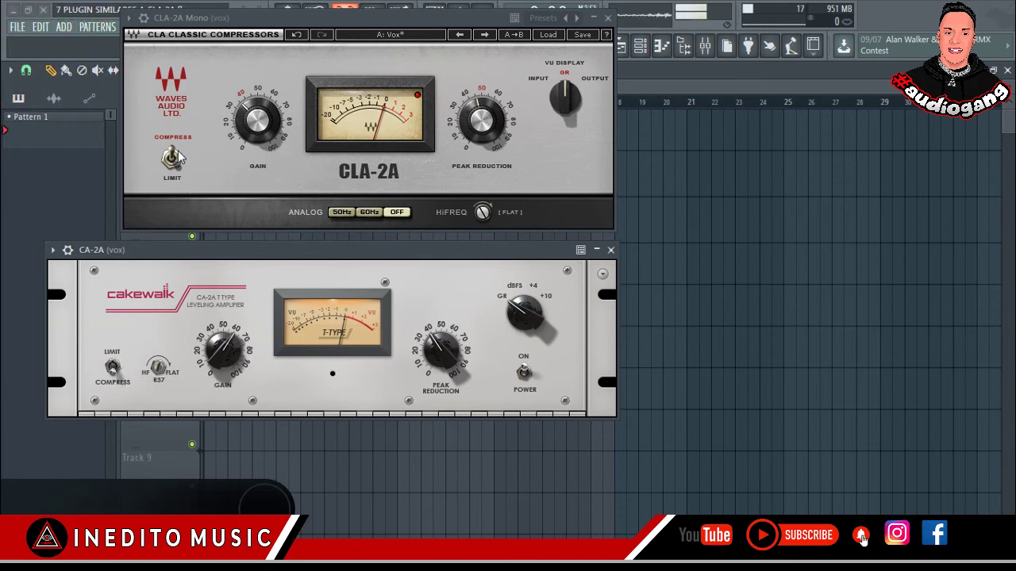
pyautogui.click(113, 369)
pyautogui.click(114, 374)
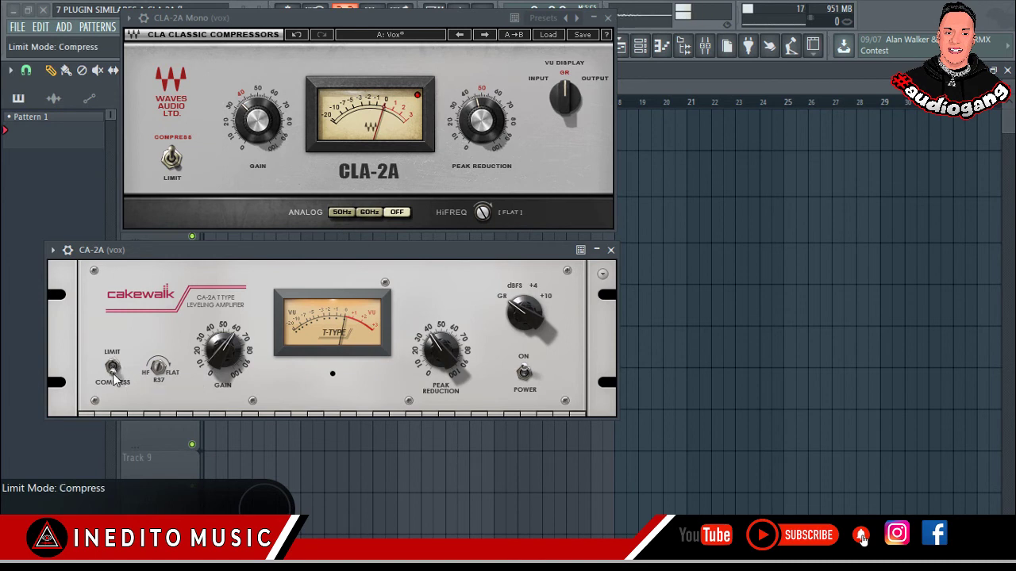
pyautogui.click(178, 161)
pyautogui.click(178, 162)
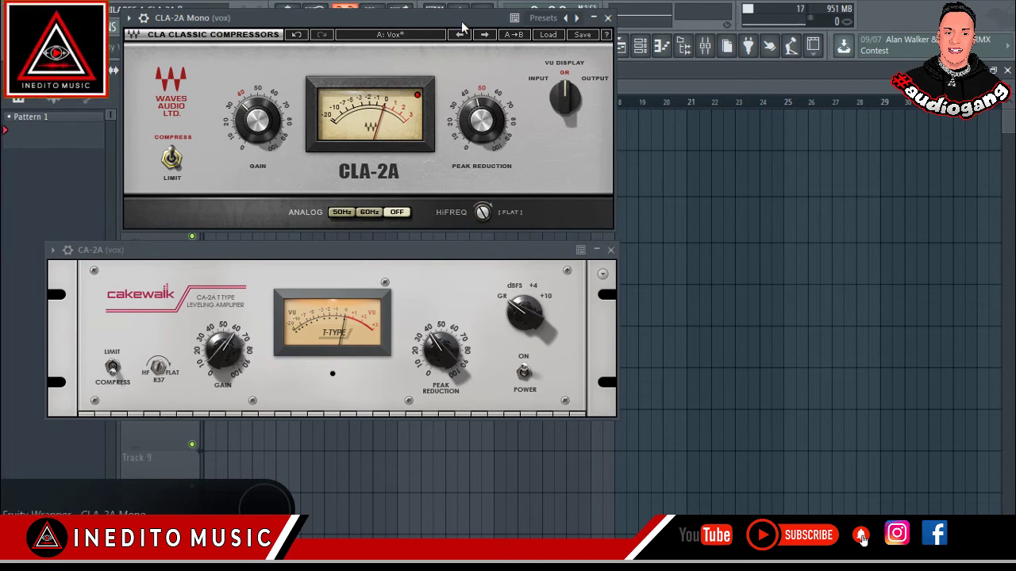
# Step: With the mixer open, play the vocal and set CA-2A's gain to 0.5050 and its peak reduction to 0.3950
pyautogui.moveTo(464, 27); pyautogui.dragTo(472, 28)
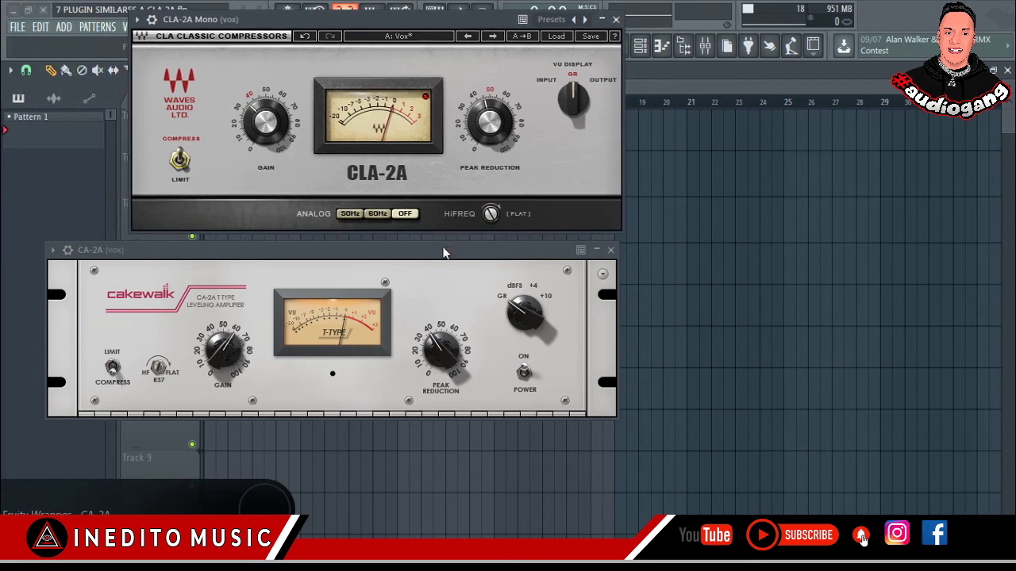
pyautogui.moveTo(445, 252); pyautogui.dragTo(449, 253)
pyautogui.click(705, 46)
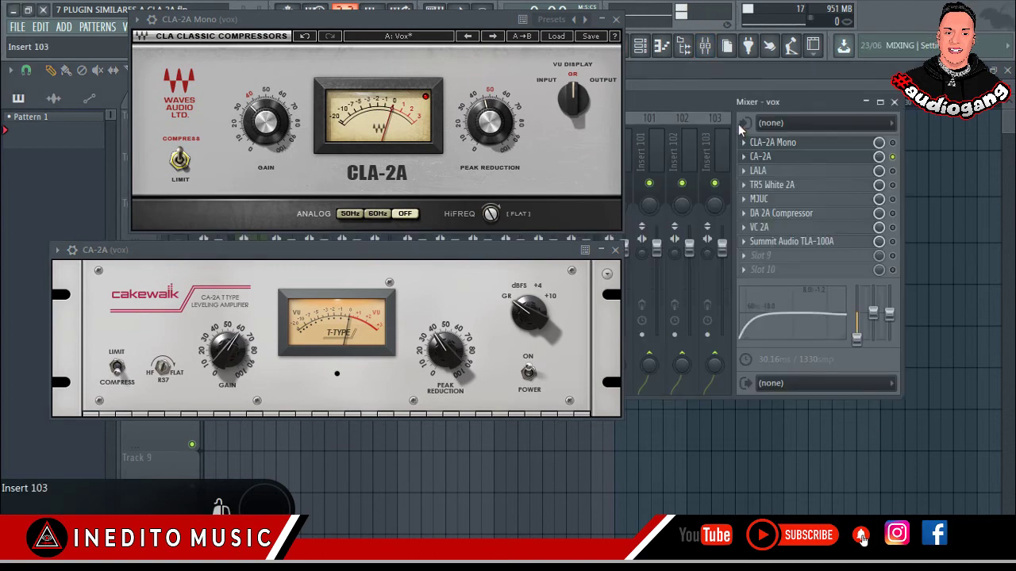
pyautogui.press('space')
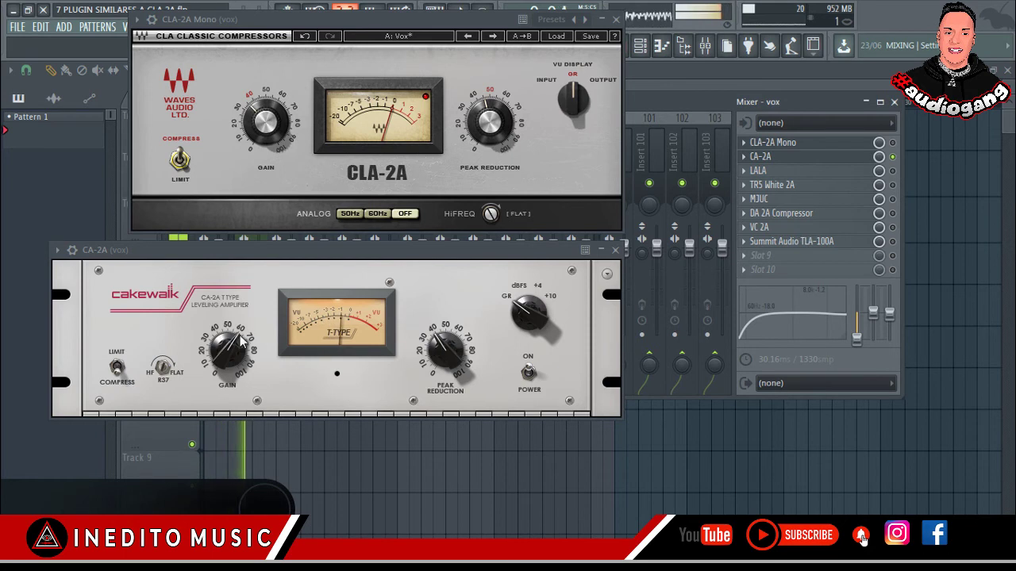
pyautogui.scroll(-3, 231, 358)
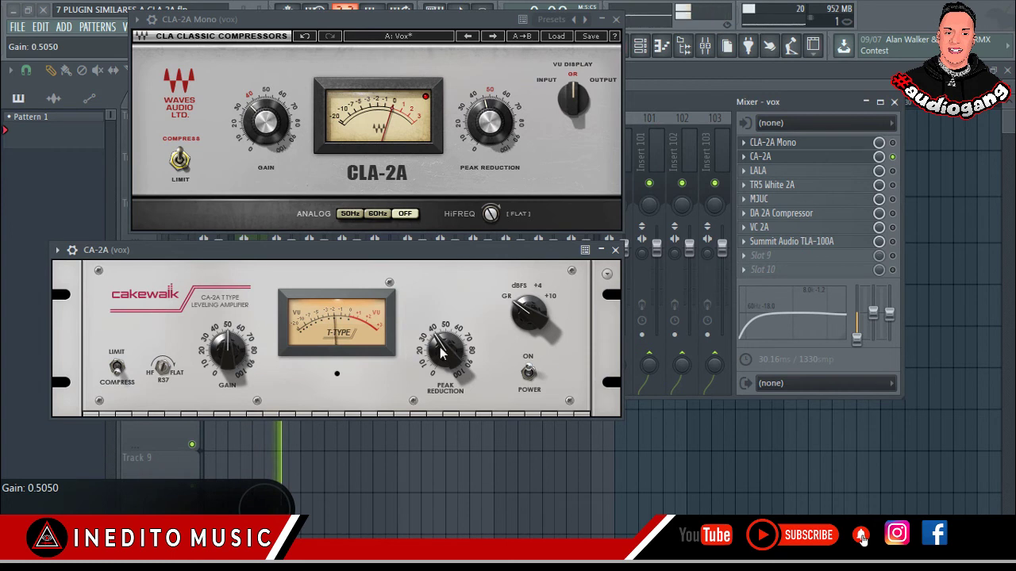
pyautogui.moveTo(434, 362)
pyautogui.mouseDown()
pyautogui.moveTo(445, 321)
pyautogui.moveTo(432, 352)
pyautogui.mouseUp()
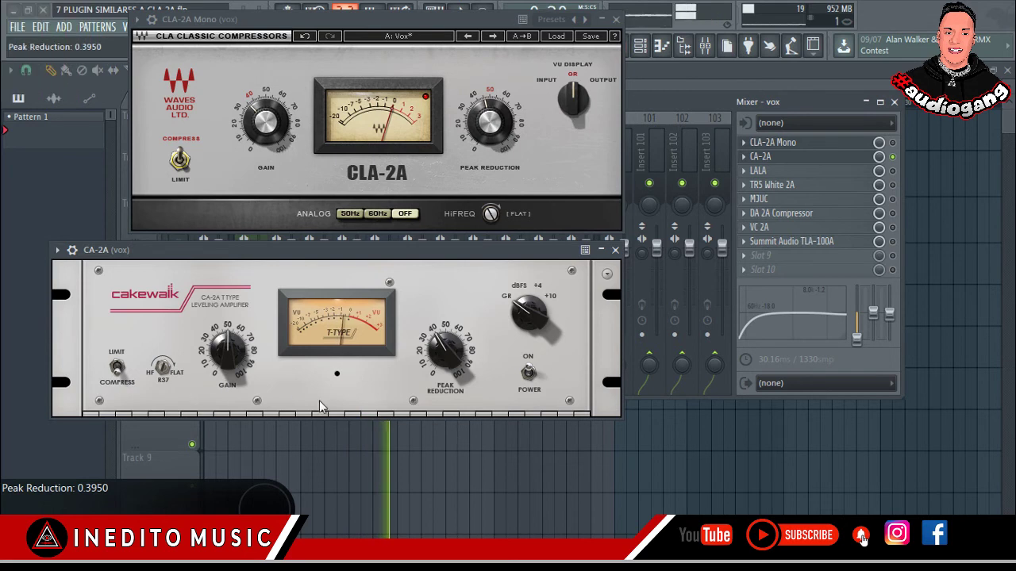
pyautogui.moveTo(456, 252); pyautogui.dragTo(461, 249)
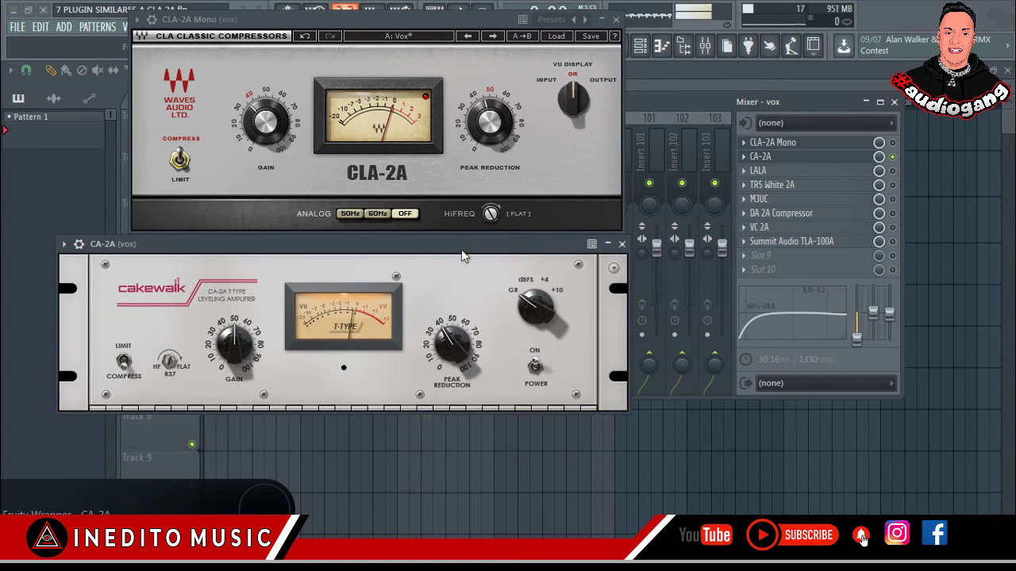
pyautogui.moveTo(462, 249); pyautogui.dragTo(463, 260)
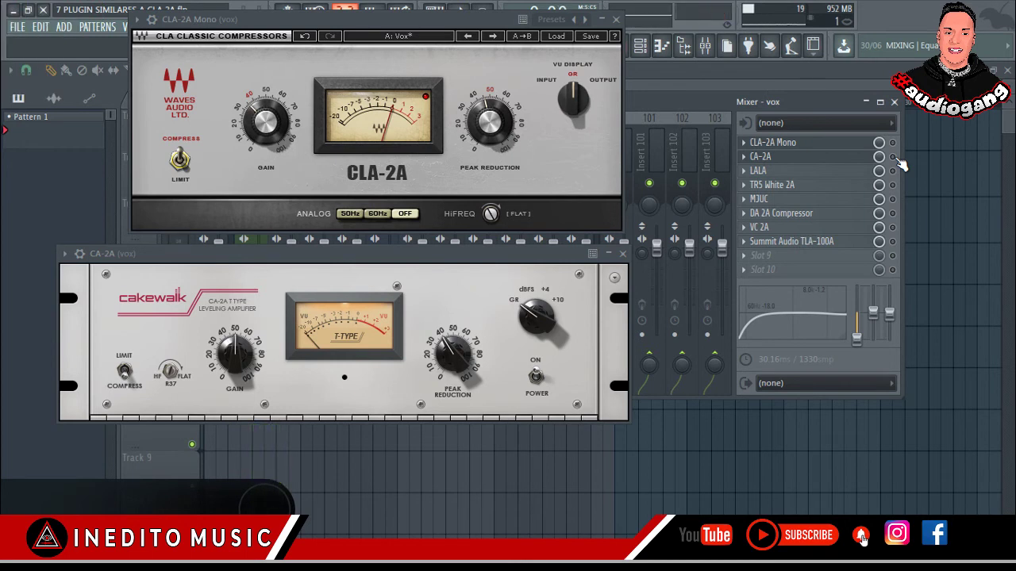
# Step: Re-enable CA-2A on the vox track and raise its gain slightly during playback
pyautogui.click(892, 157)
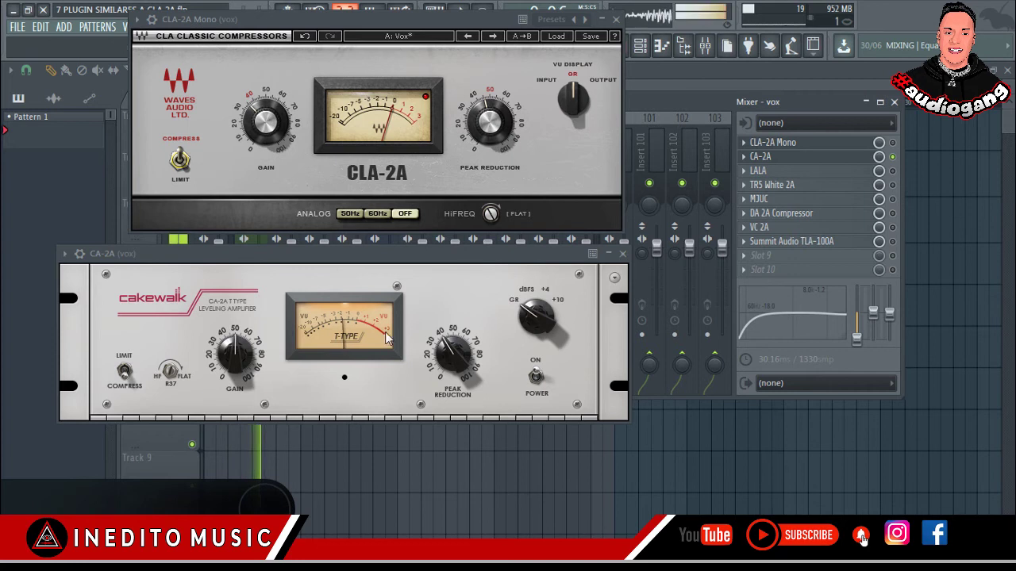
pyautogui.moveTo(238, 347)
pyautogui.moveTo(238, 347); pyautogui.dragTo(239, 349)
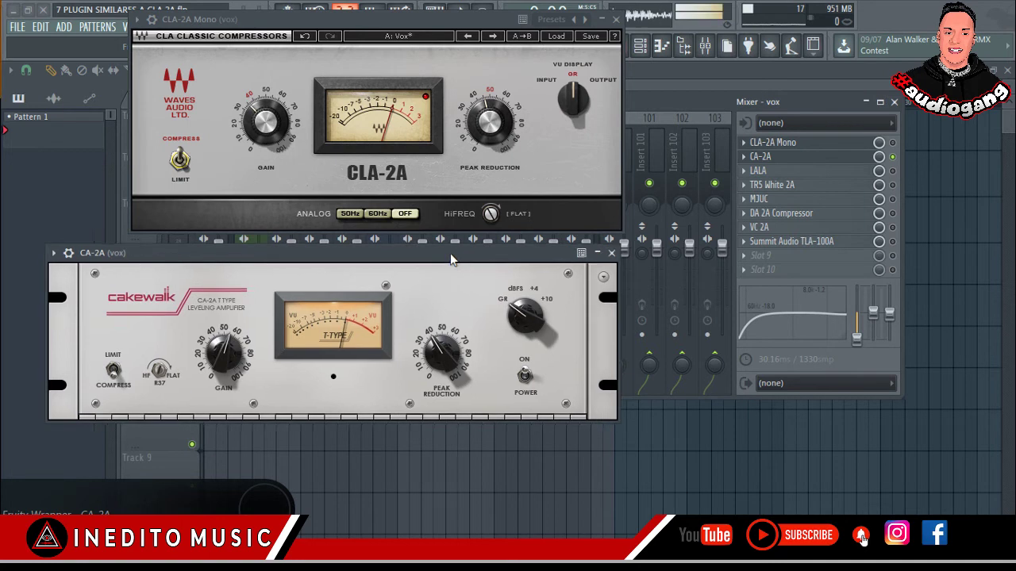
# Step: Close CA-2A, switch the vox track's active compressor to LALA, and arrange the LALA window below CLA-2A Mono
pyautogui.click(605, 251)
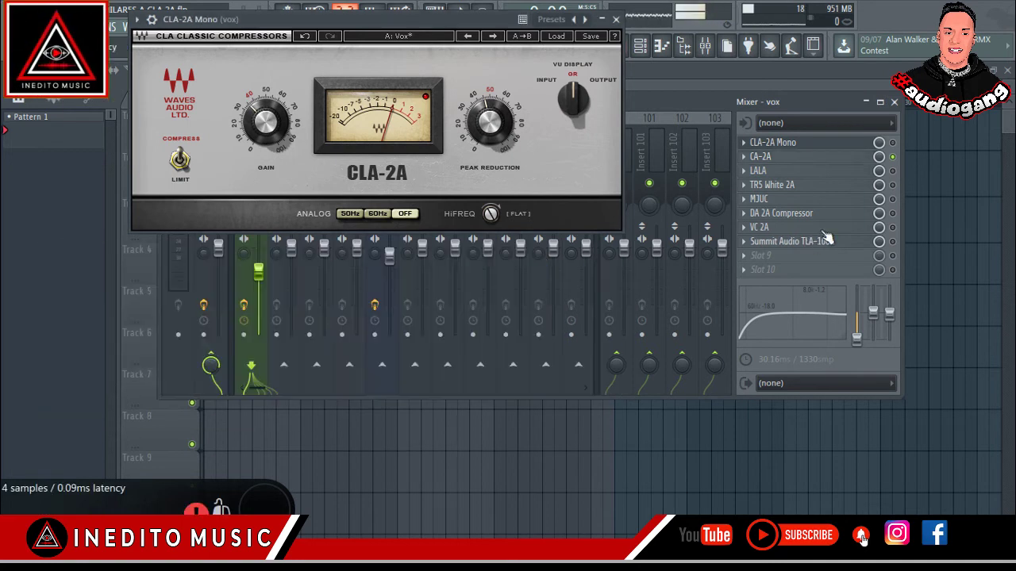
pyautogui.click(892, 171)
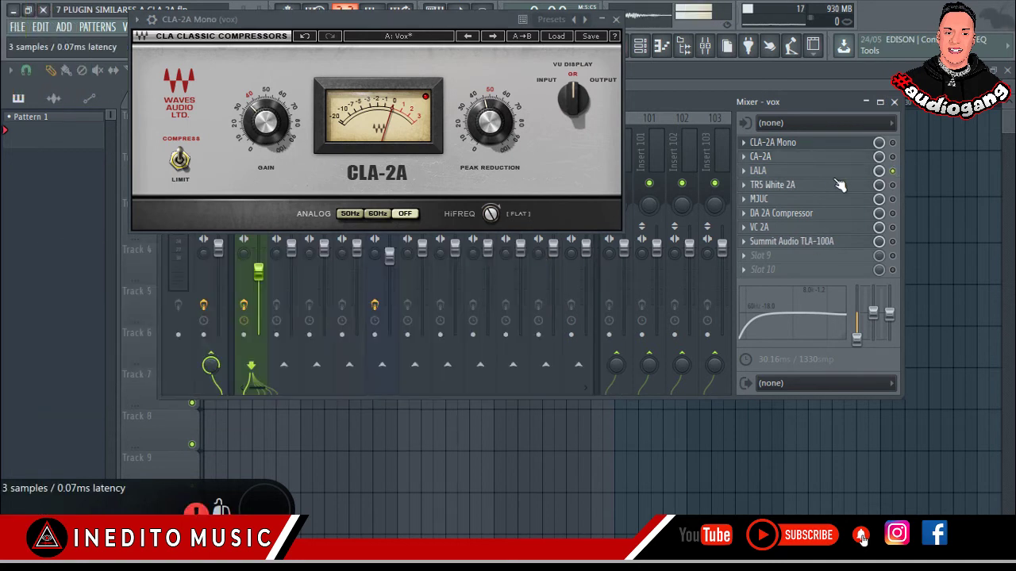
pyautogui.click(823, 173)
pyautogui.moveTo(688, 125); pyautogui.dragTo(676, 224)
pyautogui.moveTo(426, 22); pyautogui.dragTo(442, 12)
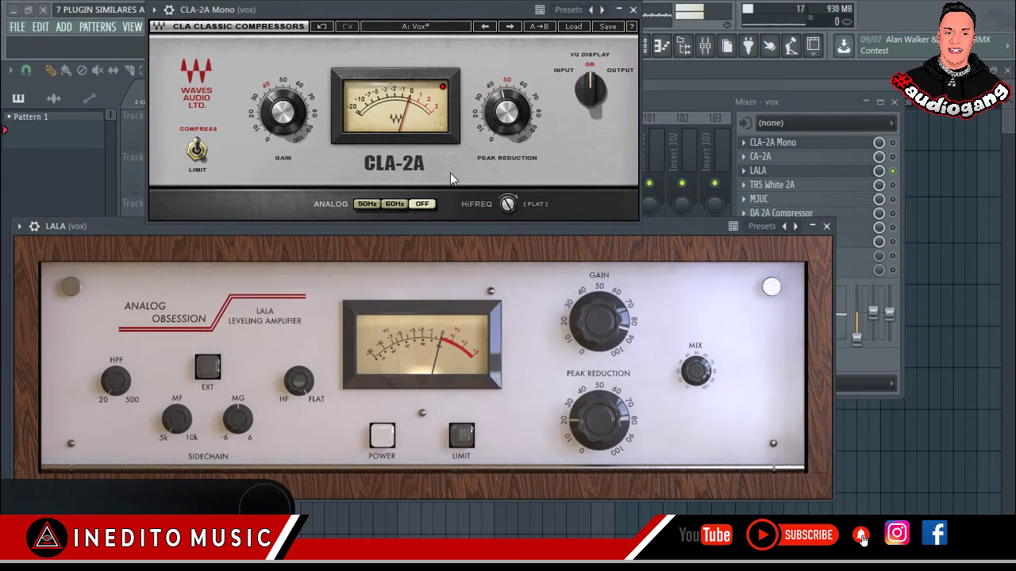
pyautogui.moveTo(450, 227)
pyautogui.mouseDown()
pyautogui.moveTo(475, 235)
pyautogui.moveTo(438, 228)
pyautogui.mouseUp()
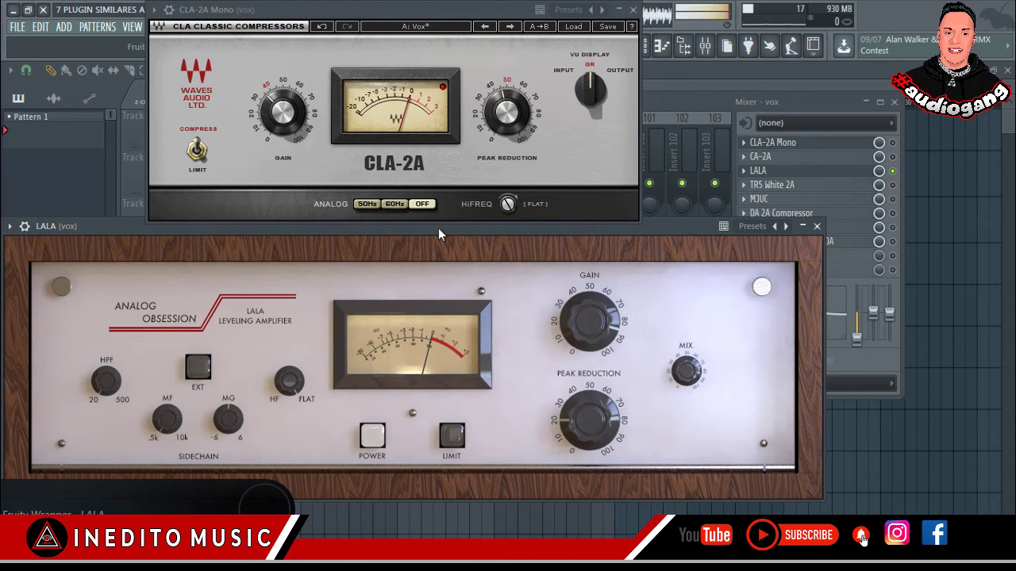
# Step: Reposition the LALA window and set its Mix control to 0.73 %
pyautogui.moveTo(593, 317); pyautogui.dragTo(636, 318)
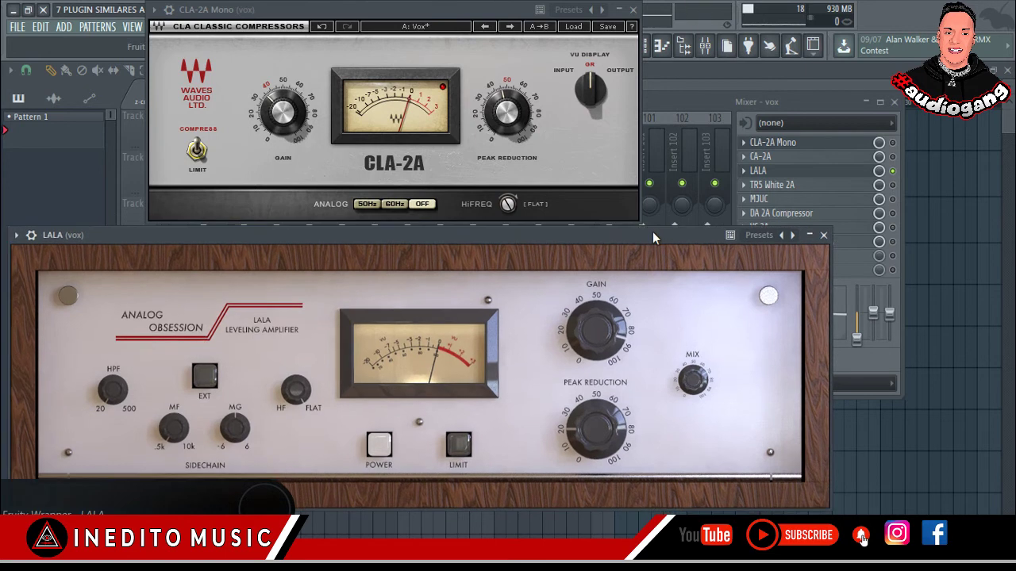
pyautogui.moveTo(652, 232)
pyautogui.mouseDown()
pyautogui.moveTo(647, 202)
pyautogui.moveTo(646, 232)
pyautogui.mouseUp()
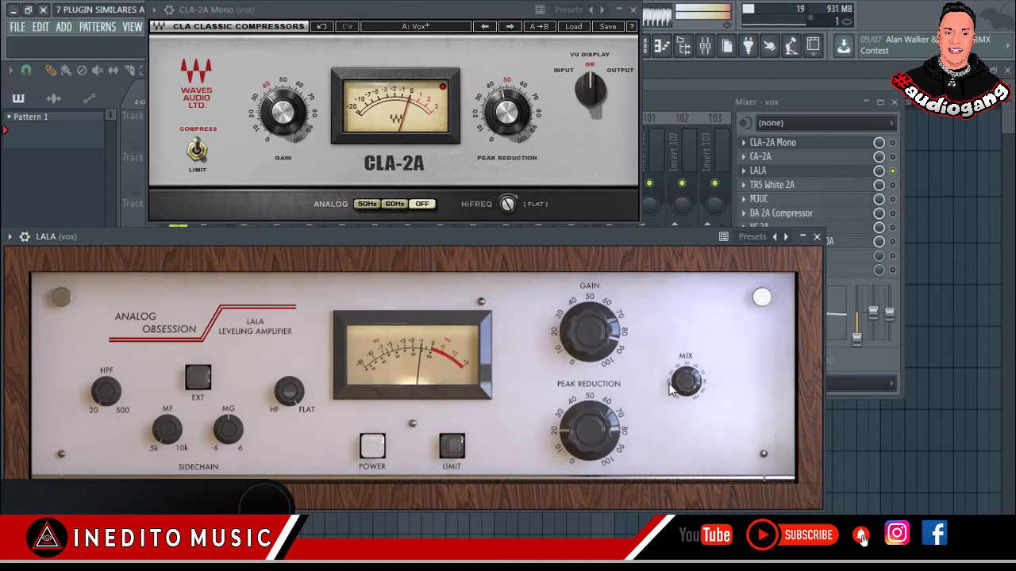
pyautogui.scroll(3, 682, 384)
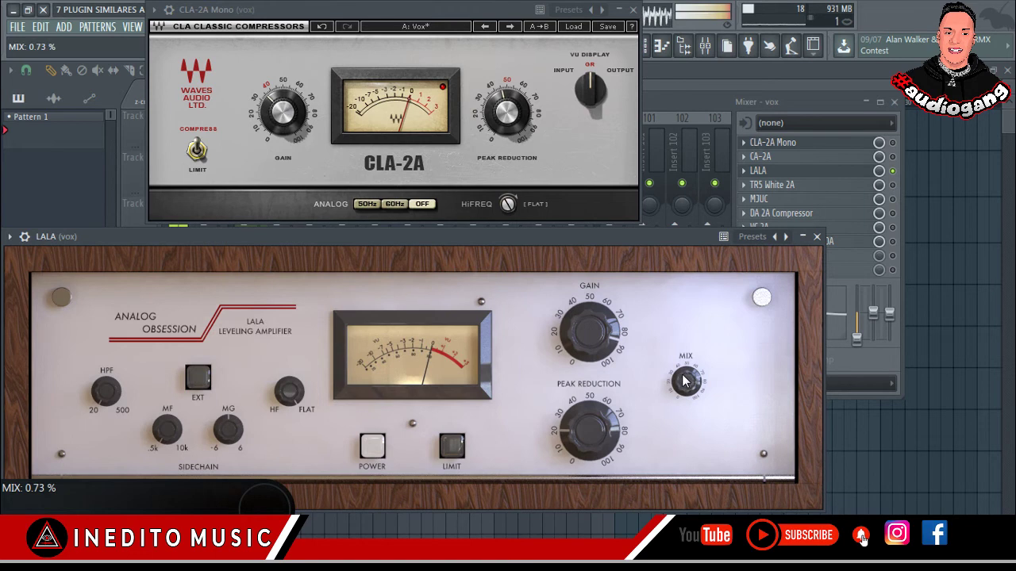
# Step: Play the vocal through LALA and lower its peak reduction to 5.63 %
pyautogui.scroll(-5, 590, 337)
pyautogui.scroll(-2, 585, 364)
pyautogui.scroll(2, 582, 363)
pyautogui.scroll(-2, 578, 362)
pyautogui.scroll(-6, 587, 433)
pyautogui.moveTo(587, 448); pyautogui.dragTo(585, 464)
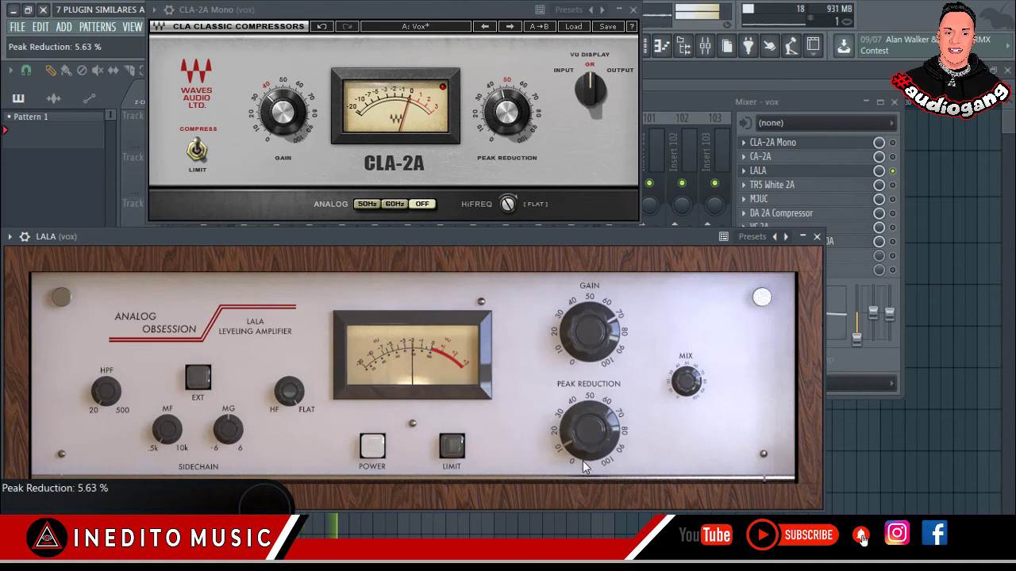
# Step: Raise LALA's Mix control to 1.00 %
pyautogui.moveTo(685, 381)
pyautogui.mouseDown()
pyautogui.moveTo(688, 352)
pyautogui.moveTo(684, 370)
pyautogui.moveTo(684, 361)
pyautogui.mouseUp()
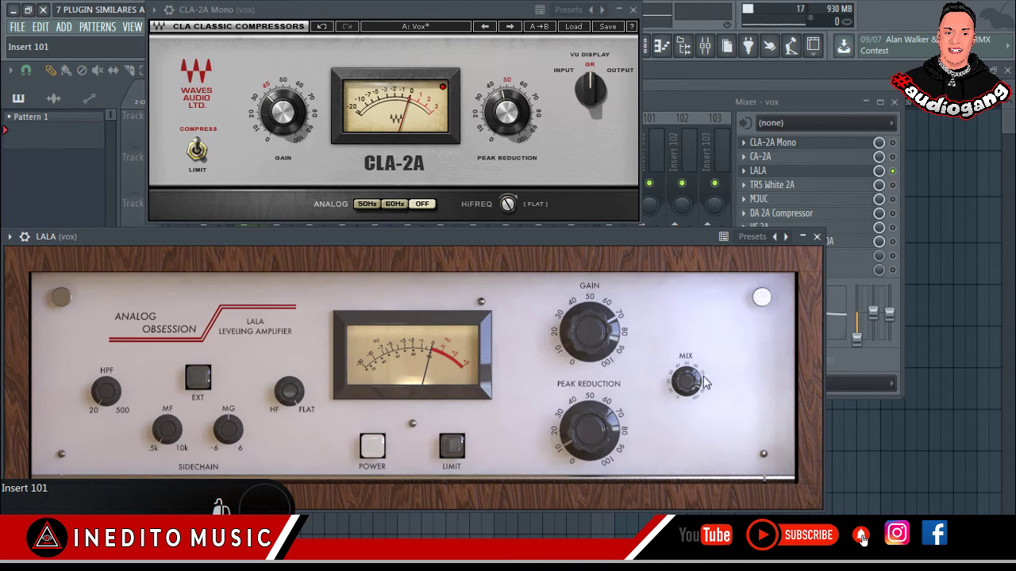
pyautogui.moveTo(689, 371); pyautogui.dragTo(696, 346)
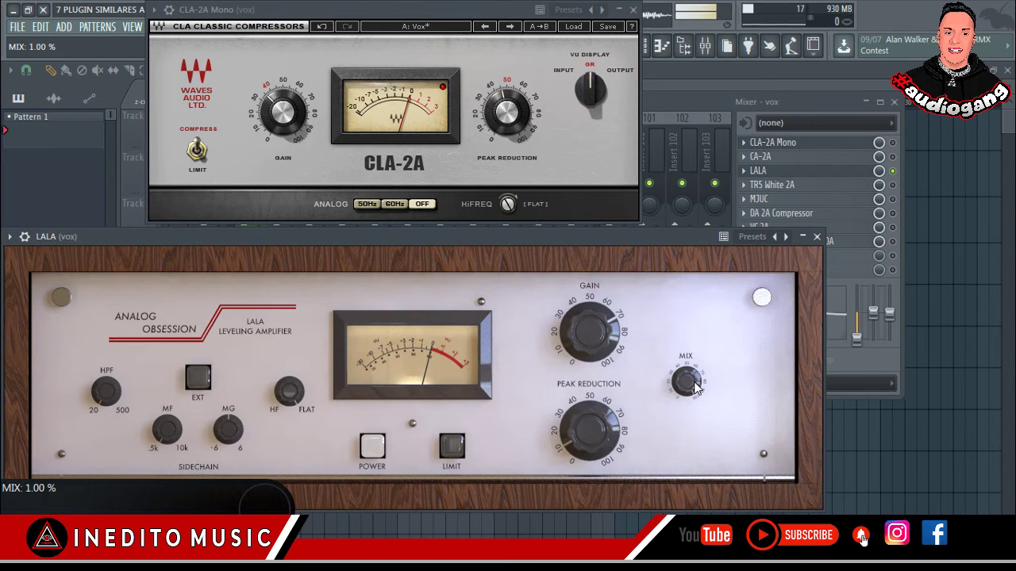
pyautogui.moveTo(694, 386)
pyautogui.mouseDown()
pyautogui.moveTo(697, 334)
pyautogui.moveTo(688, 416)
pyautogui.moveTo(687, 379)
pyautogui.mouseUp()
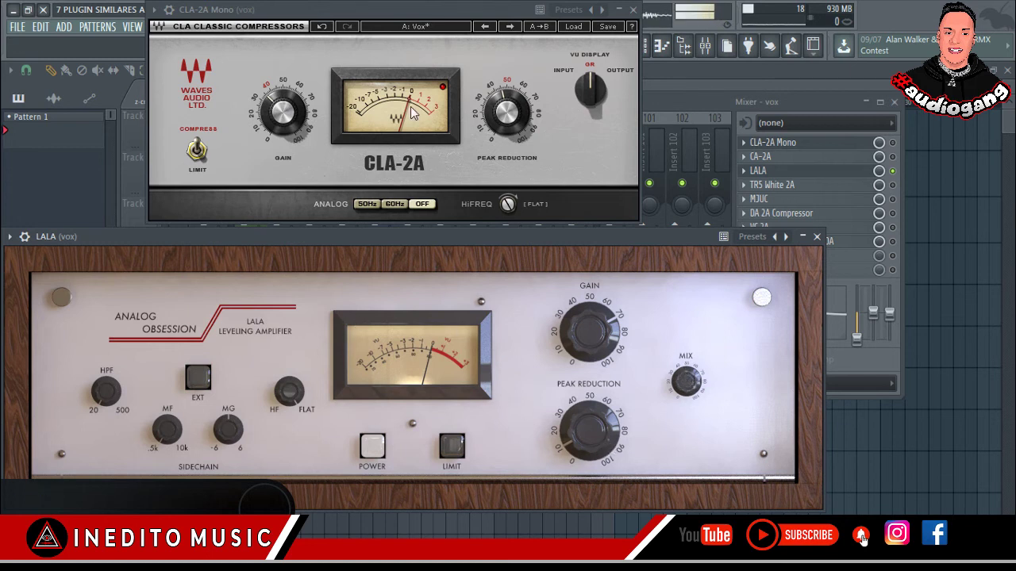
# Step: Toggle LALA's power off and back on, and try its Limit switch
pyautogui.click(378, 447)
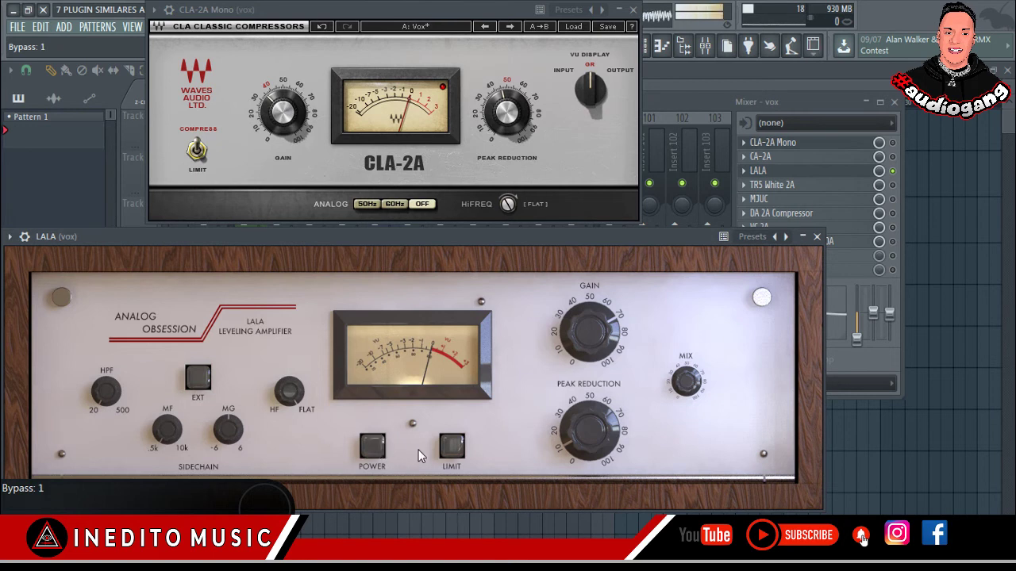
pyautogui.click(451, 451)
pyautogui.click(373, 449)
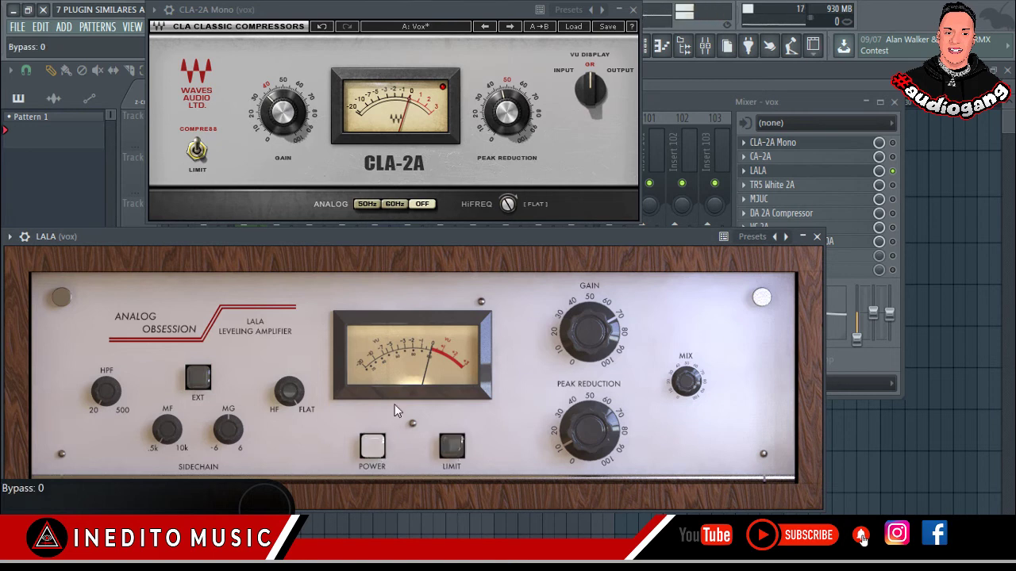
pyautogui.click(370, 446)
pyautogui.click(370, 446)
# Step: Toggle LALA's external sidechain, sweep the high-pass filter across its range, and set HPF to 128.84 %
pyautogui.click(199, 378)
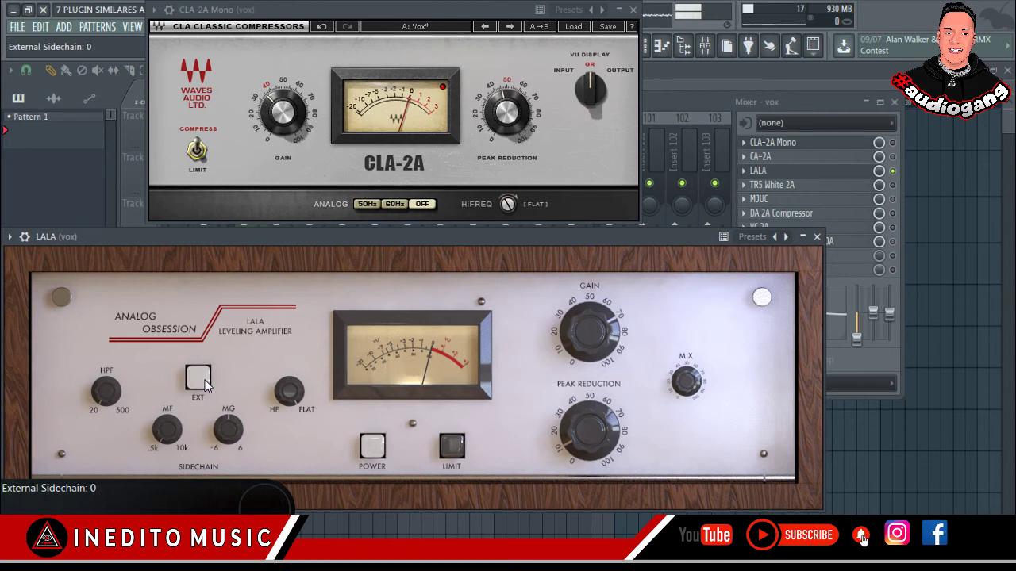
pyautogui.click(205, 385)
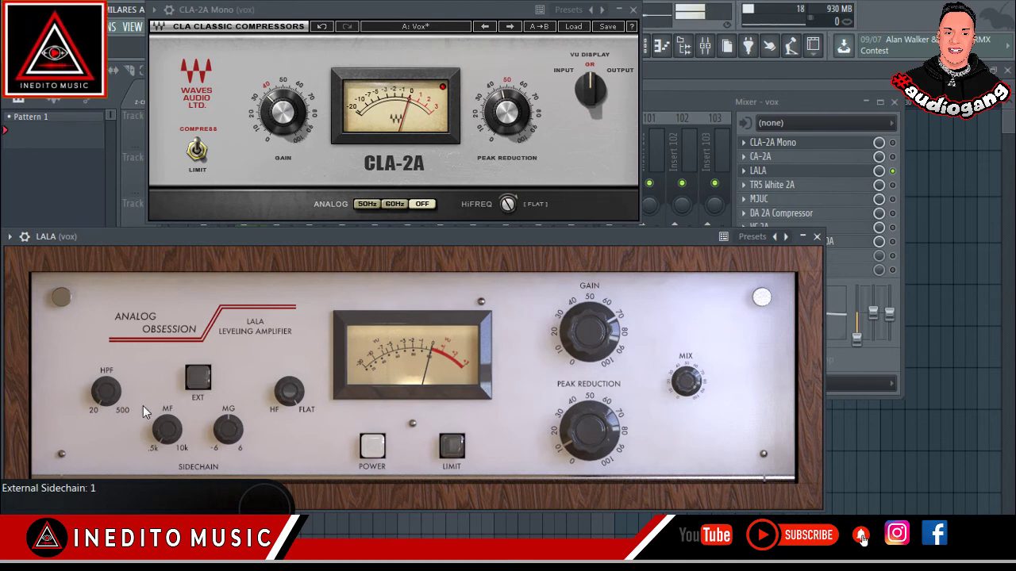
pyautogui.click(107, 399)
pyautogui.moveTo(95, 276); pyautogui.dragTo(92, 445)
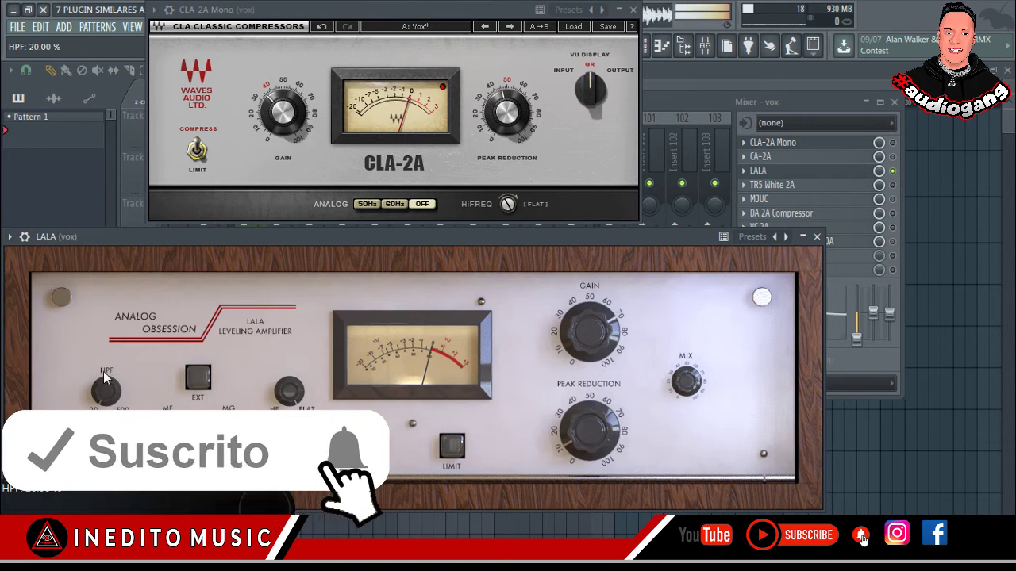
pyautogui.moveTo(115, 403); pyautogui.dragTo(88, 404)
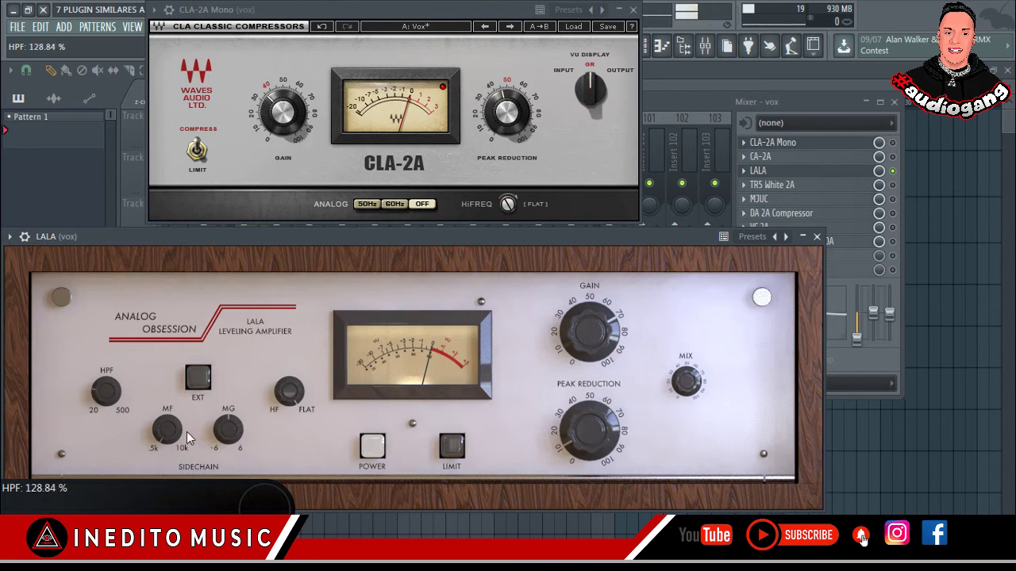
# Step: Sweep LALA's sidechain MF control up and down, and set MG to -3.07 %
pyautogui.moveTo(176, 436); pyautogui.dragTo(171, 358)
pyautogui.moveTo(169, 427); pyautogui.dragTo(163, 470)
pyautogui.moveTo(228, 429); pyautogui.dragTo(219, 473)
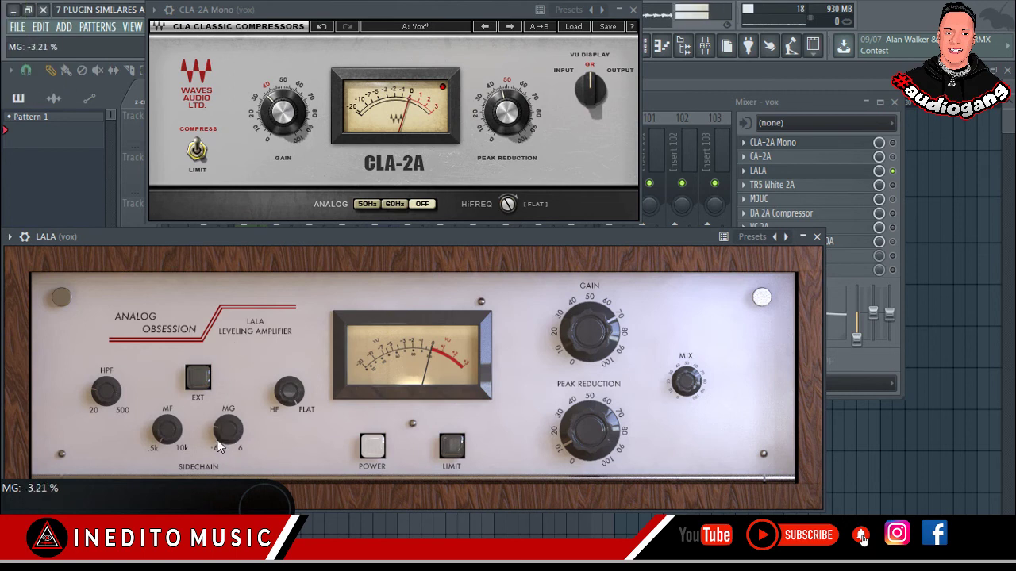
pyautogui.moveTo(227, 429); pyautogui.dragTo(225, 447)
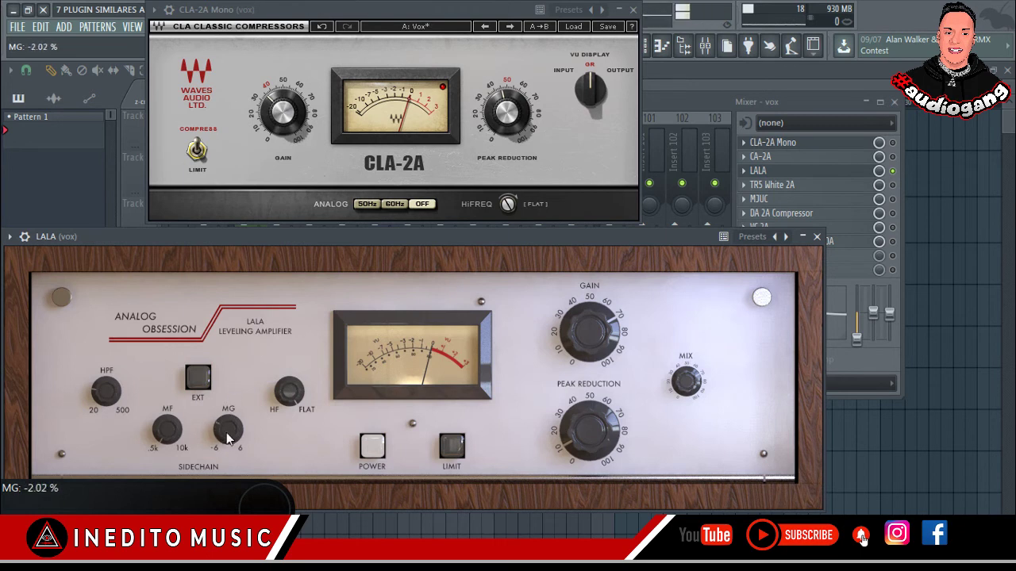
pyautogui.moveTo(229, 431); pyautogui.dragTo(232, 438)
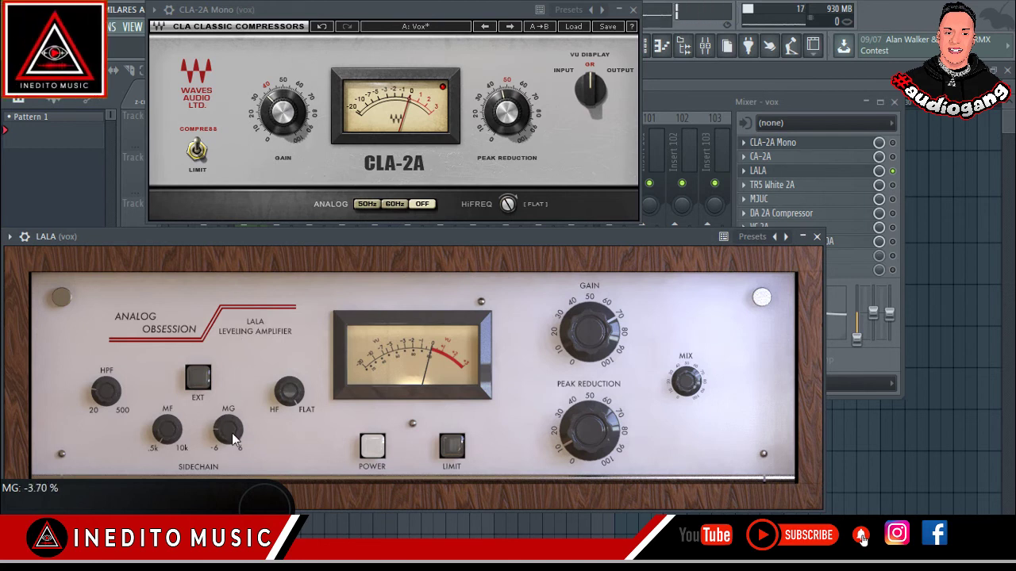
pyautogui.moveTo(232, 402); pyautogui.dragTo(232, 439)
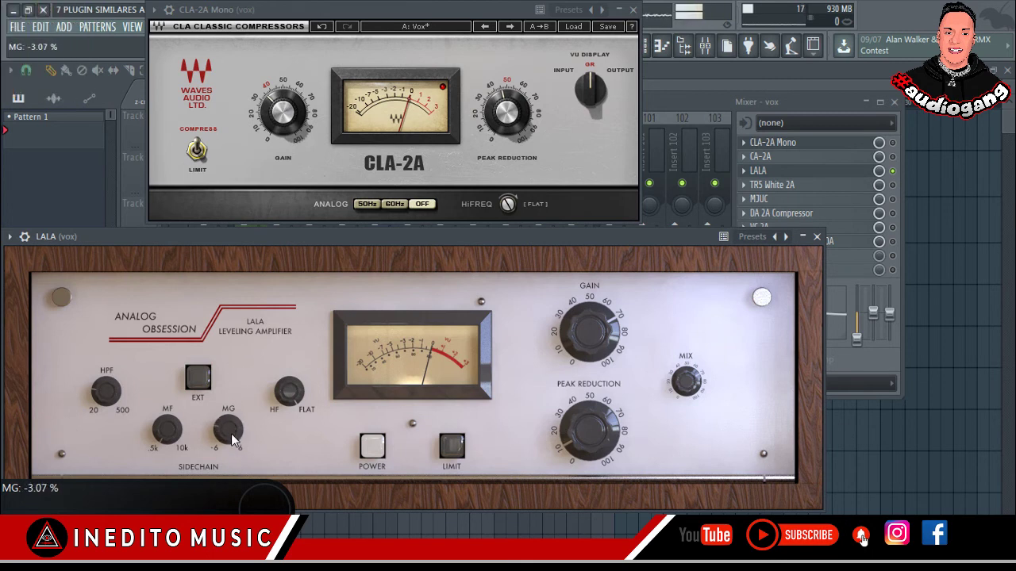
# Step: Sweep LALA's sidechain HF control and set it to -5.47 %
pyautogui.moveTo(288, 392)
pyautogui.mouseDown()
pyautogui.moveTo(287, 418)
pyautogui.moveTo(291, 384)
pyautogui.mouseUp()
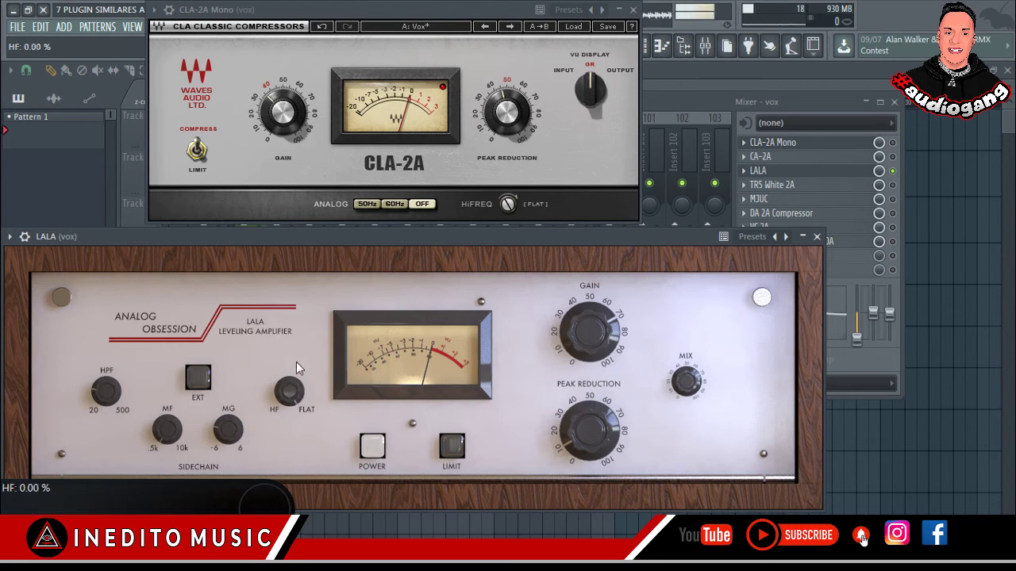
pyautogui.moveTo(291, 477); pyautogui.dragTo(292, 468)
pyautogui.moveTo(304, 346); pyautogui.dragTo(283, 380)
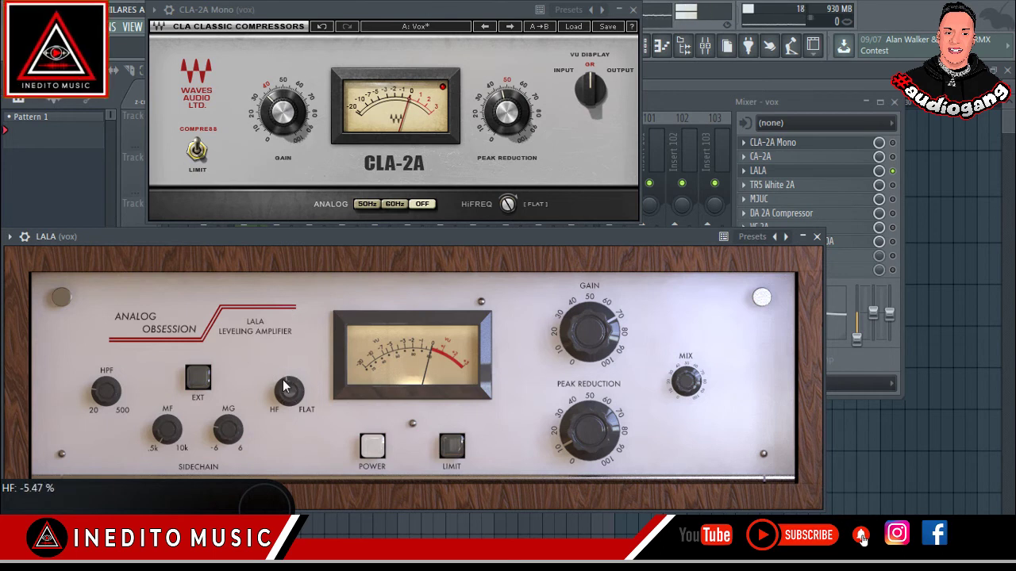
# Step: Toggle LALA's external sidechain on and off, and set HPF to 391.16 %
pyautogui.click(198, 378)
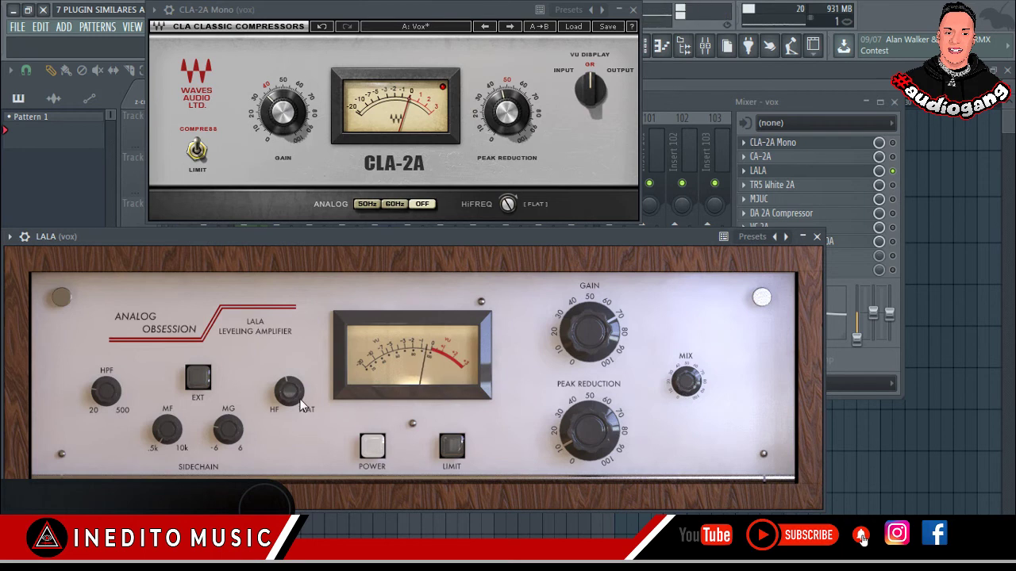
pyautogui.moveTo(121, 395); pyautogui.dragTo(164, 367)
pyautogui.click(197, 378)
pyautogui.moveTo(101, 390); pyautogui.dragTo(107, 433)
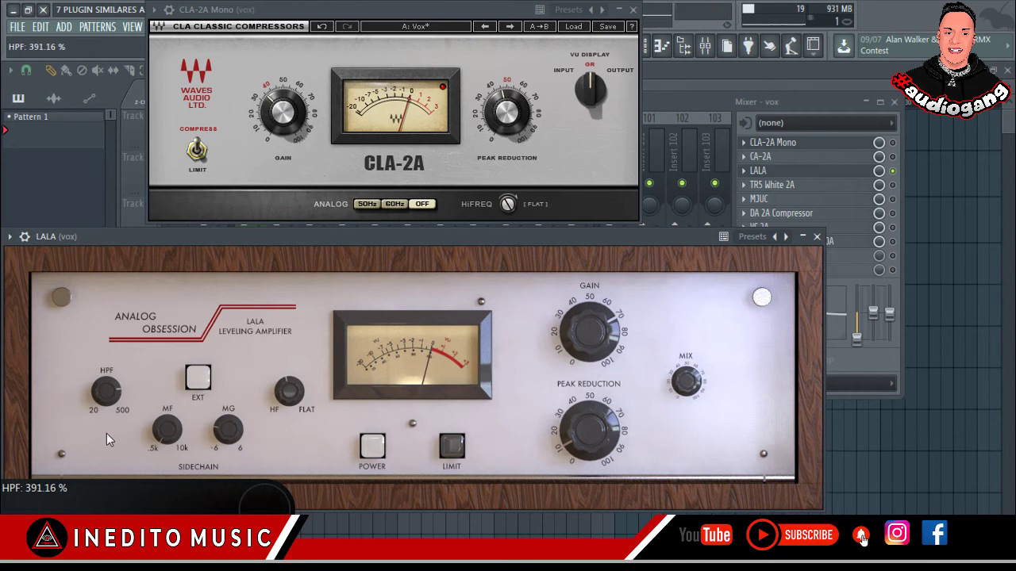
pyautogui.click(205, 380)
# Step: Readjust LALA's HF, raise MG, lower MF, set HPF to 340.93 %, and nudge the Mix control
pyautogui.moveTo(280, 389); pyautogui.dragTo(295, 347)
pyautogui.moveTo(289, 390)
pyautogui.mouseDown()
pyautogui.moveTo(289, 436)
pyautogui.moveTo(283, 396)
pyautogui.mouseUp()
pyautogui.moveTo(227, 429); pyautogui.dragTo(227, 365)
pyautogui.moveTo(167, 429); pyautogui.dragTo(166, 478)
pyautogui.moveTo(105, 391); pyautogui.dragTo(99, 355)
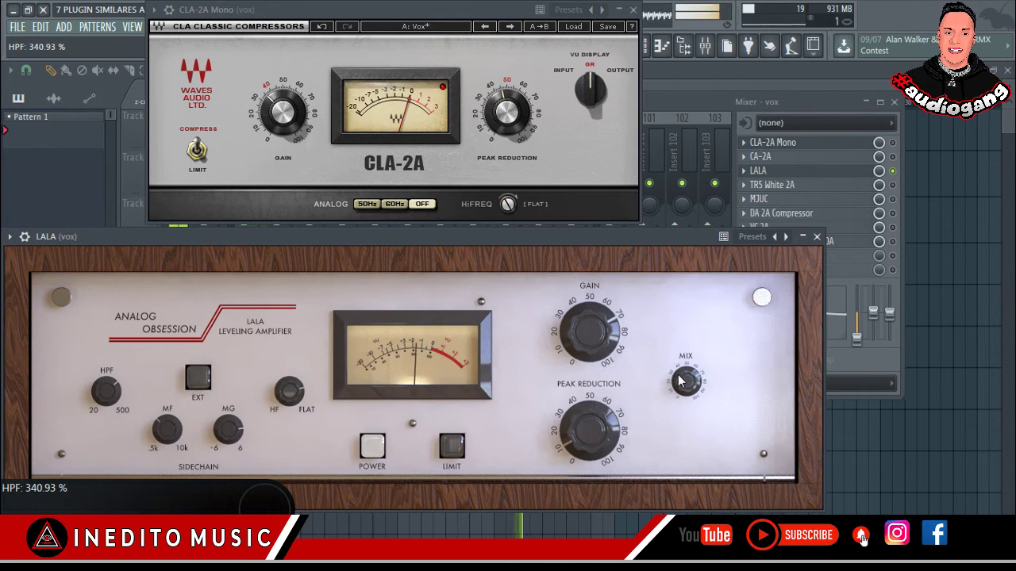
pyautogui.moveTo(681, 391); pyautogui.dragTo(681, 396)
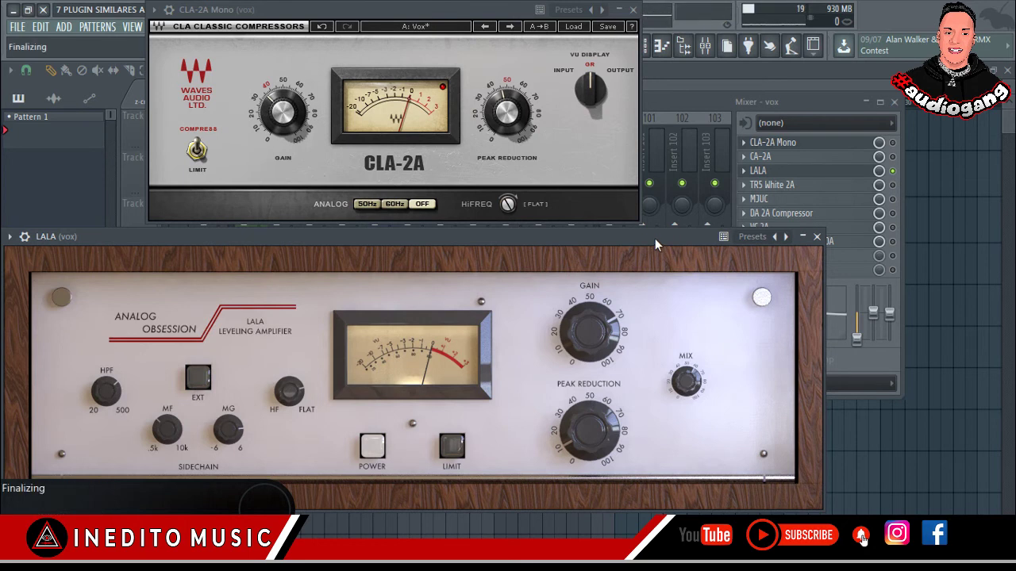
# Step: Close LALA, switch the vox track's active compressor to TR5 White 2A, and open its window
pyautogui.moveTo(655, 239)
pyautogui.mouseDown()
pyautogui.moveTo(668, 244)
pyautogui.moveTo(638, 245)
pyautogui.moveTo(663, 243)
pyautogui.mouseUp()
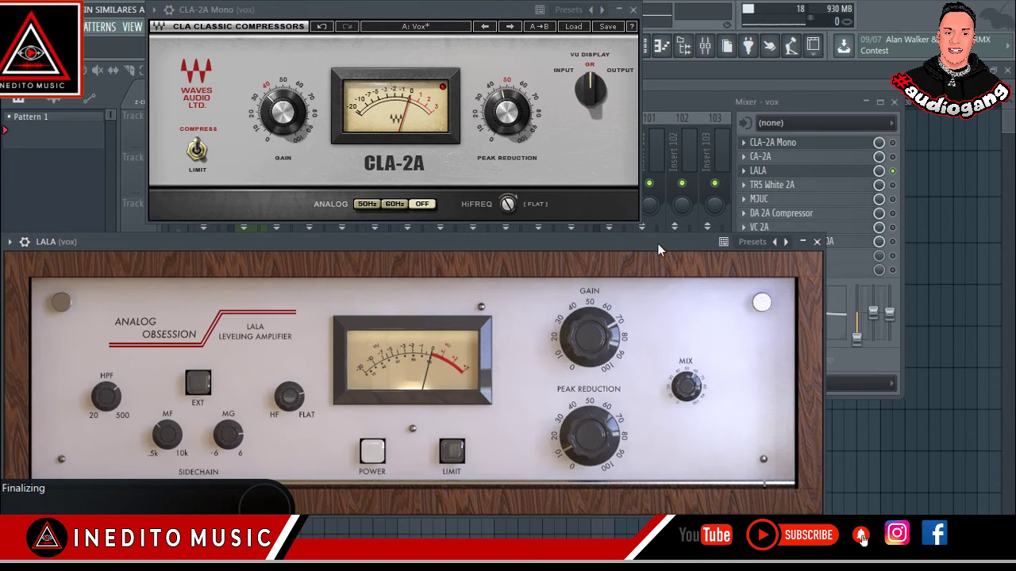
pyautogui.click(817, 241)
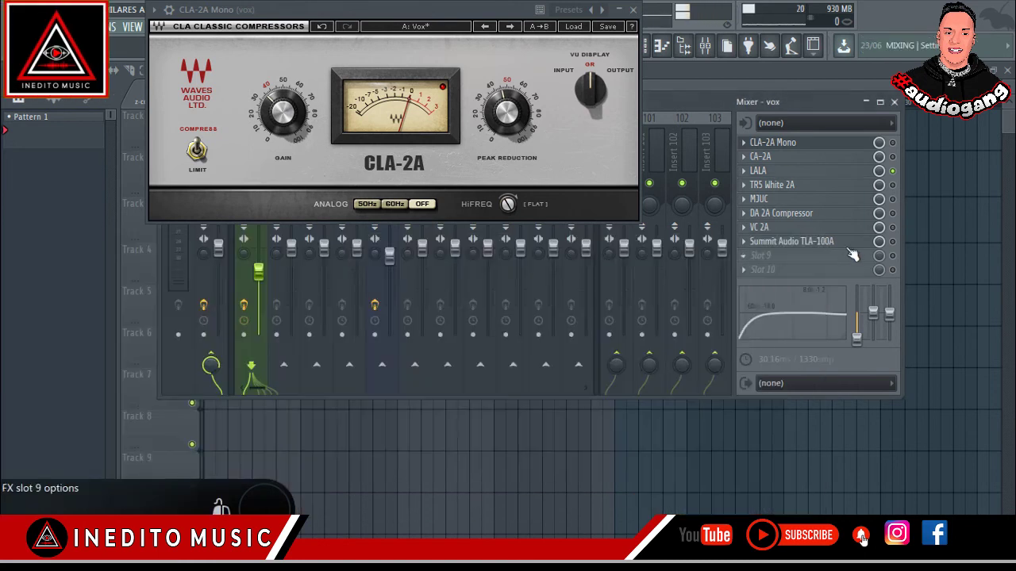
pyautogui.click(892, 172)
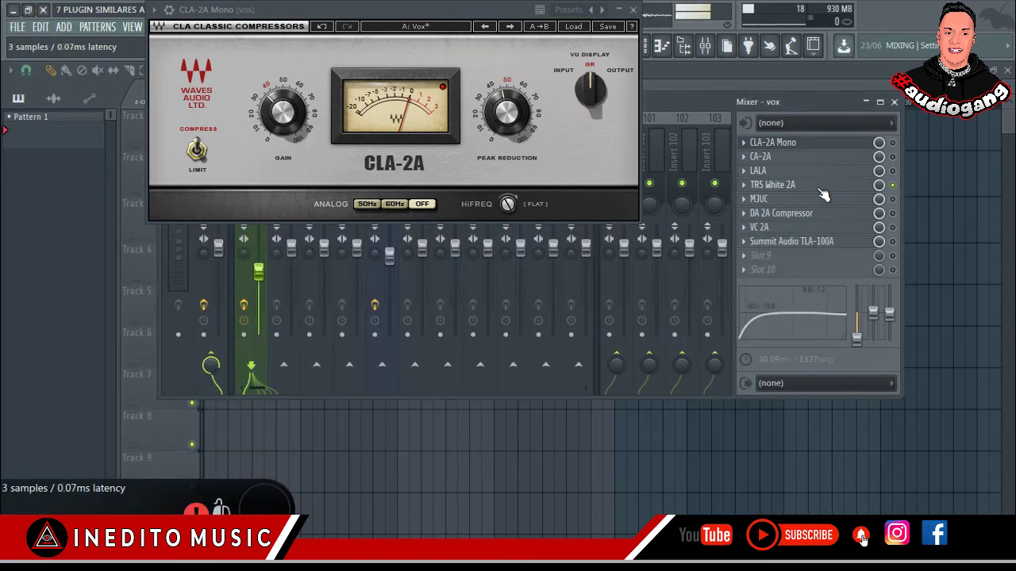
pyautogui.click(820, 189)
# Step: Arrange the plugin windows so TR5 White 2A sits directly below CLA-2A Mono
pyautogui.moveTo(659, 76); pyautogui.dragTo(643, 236)
pyautogui.moveTo(434, 25); pyautogui.dragTo(786, 166)
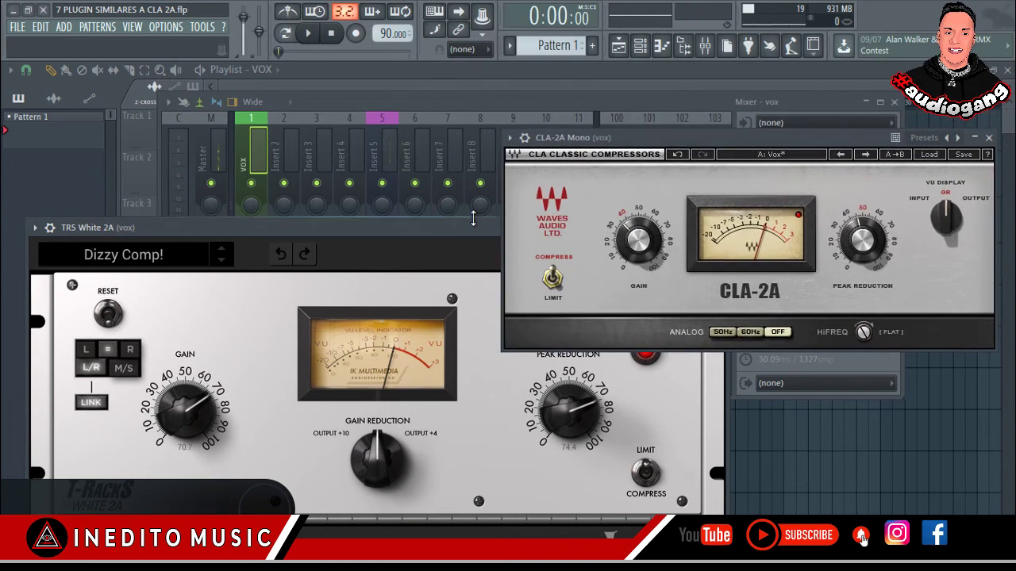
pyautogui.moveTo(637, 140); pyautogui.dragTo(263, 12)
pyautogui.moveTo(424, 230)
pyautogui.mouseDown()
pyautogui.moveTo(452, 242)
pyautogui.moveTo(466, 232)
pyautogui.moveTo(414, 223)
pyautogui.moveTo(414, 237)
pyautogui.mouseUp()
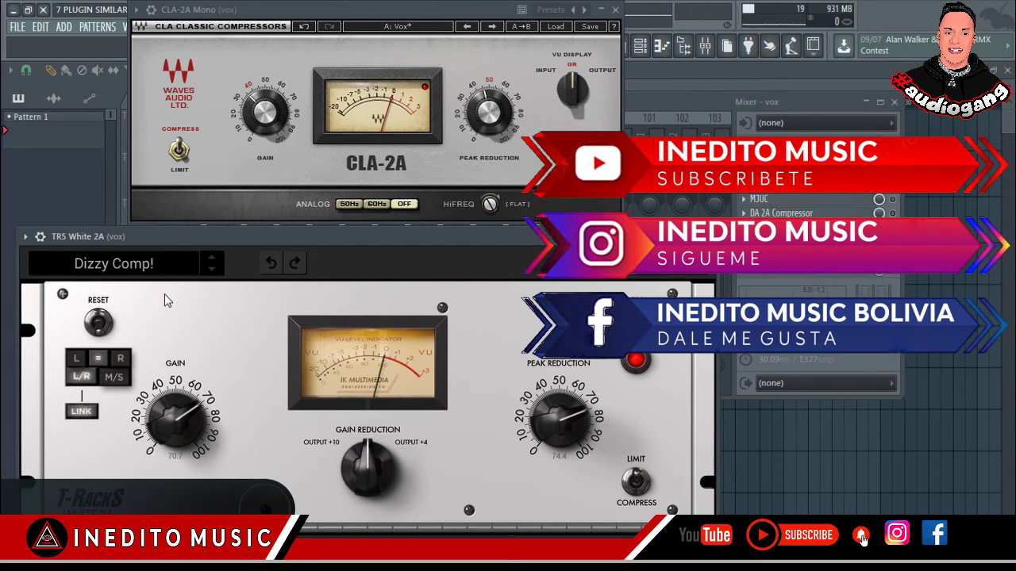
# Step: Load the Hard Comp preset in TR5 White 2A and reset its controls
pyautogui.click(157, 270)
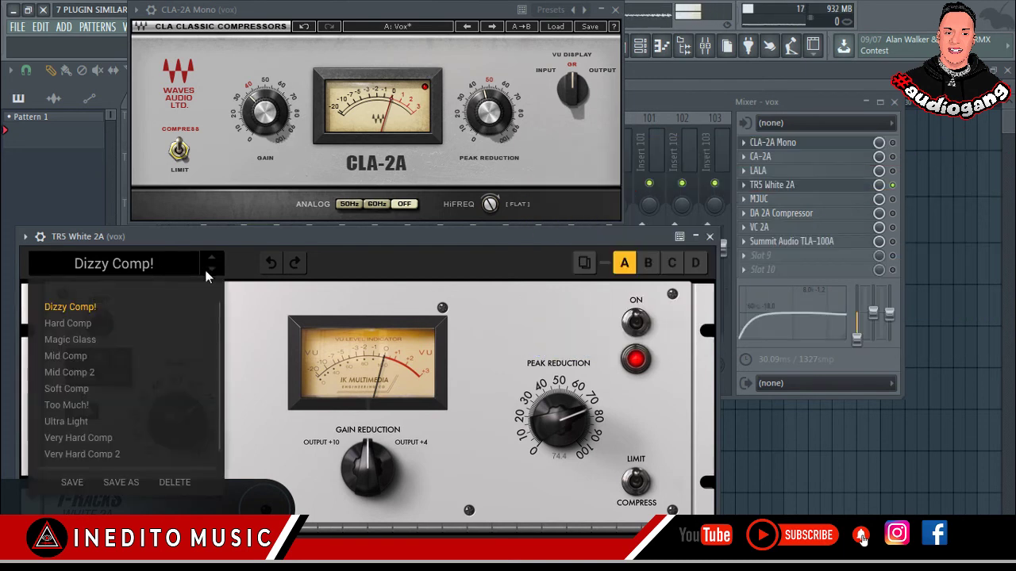
pyautogui.click(290, 242)
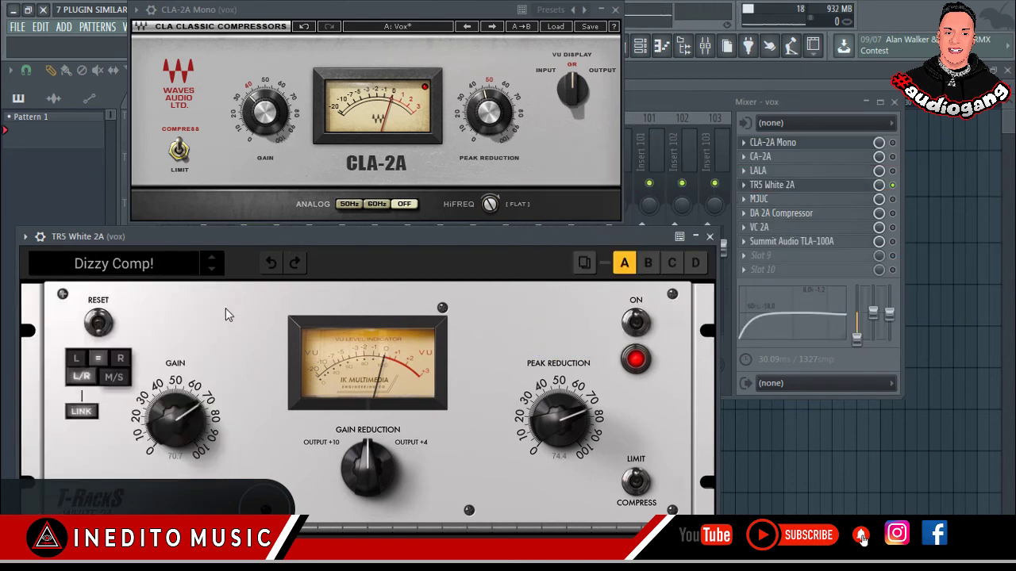
pyautogui.moveTo(251, 234); pyautogui.dragTo(263, 226)
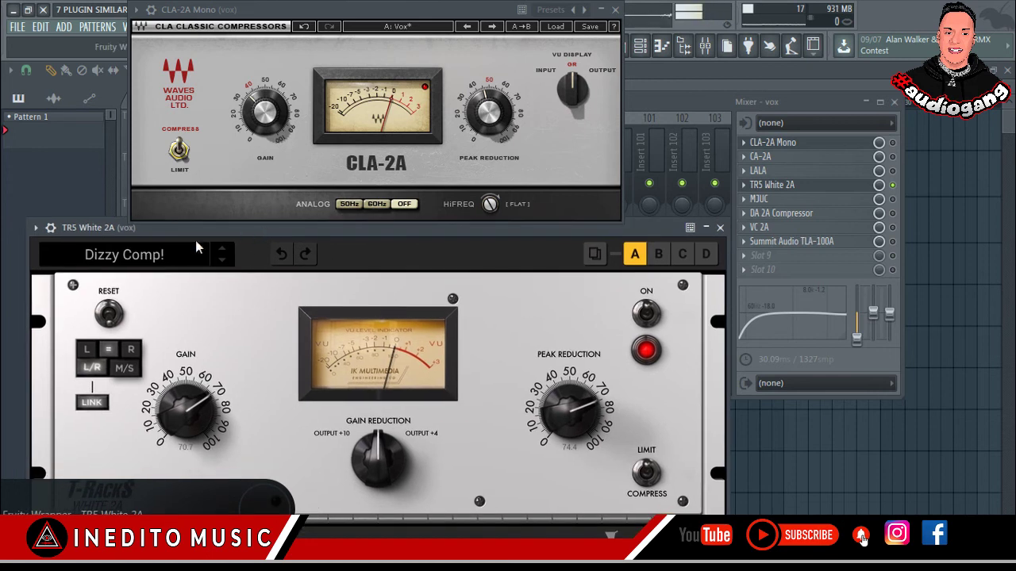
pyautogui.click(153, 259)
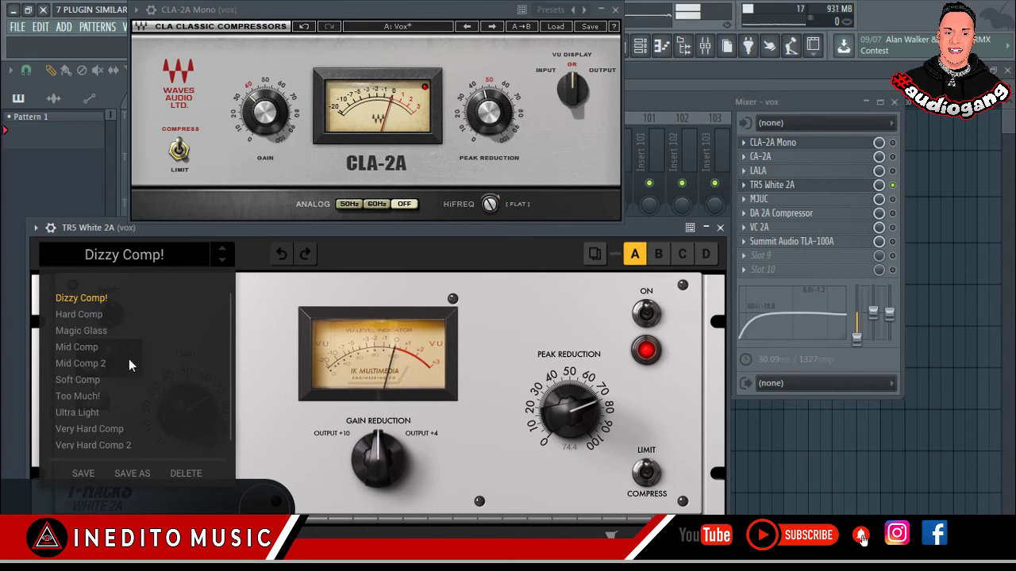
pyautogui.click(115, 317)
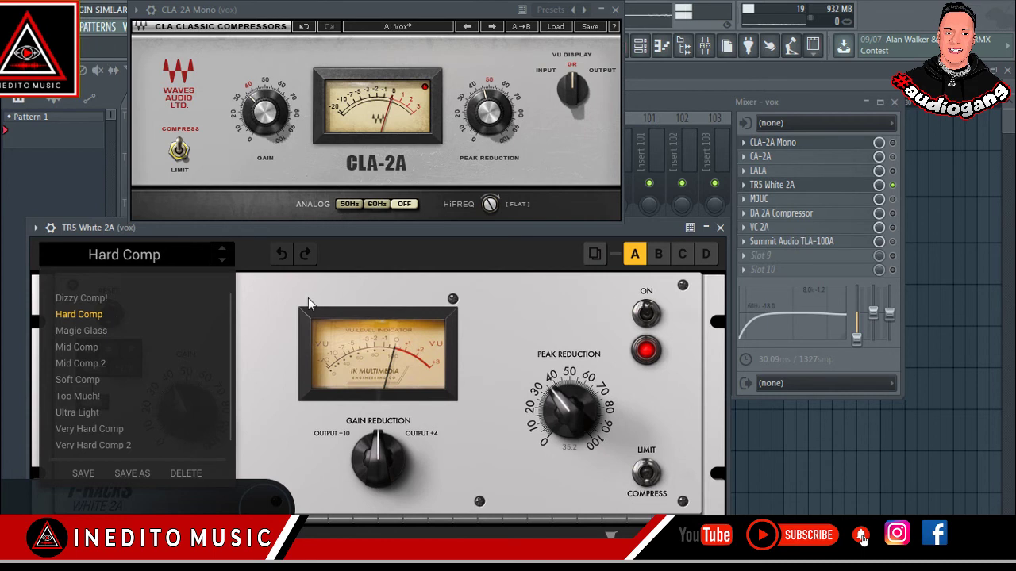
pyautogui.click(111, 315)
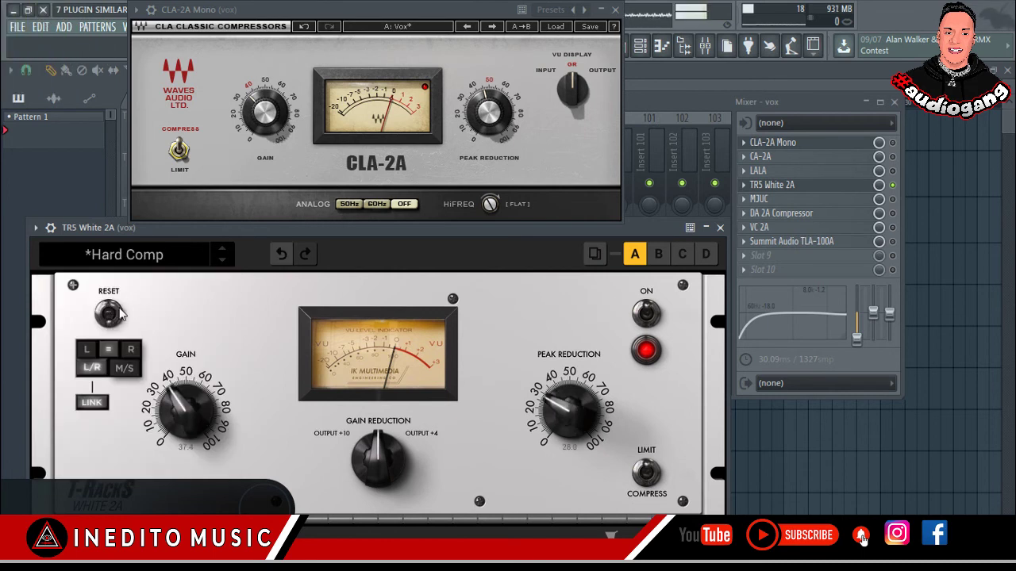
# Step: Try TR5 White 2A's M/S mode and Limit setting, returning to L/R and Compress
pyautogui.click(125, 368)
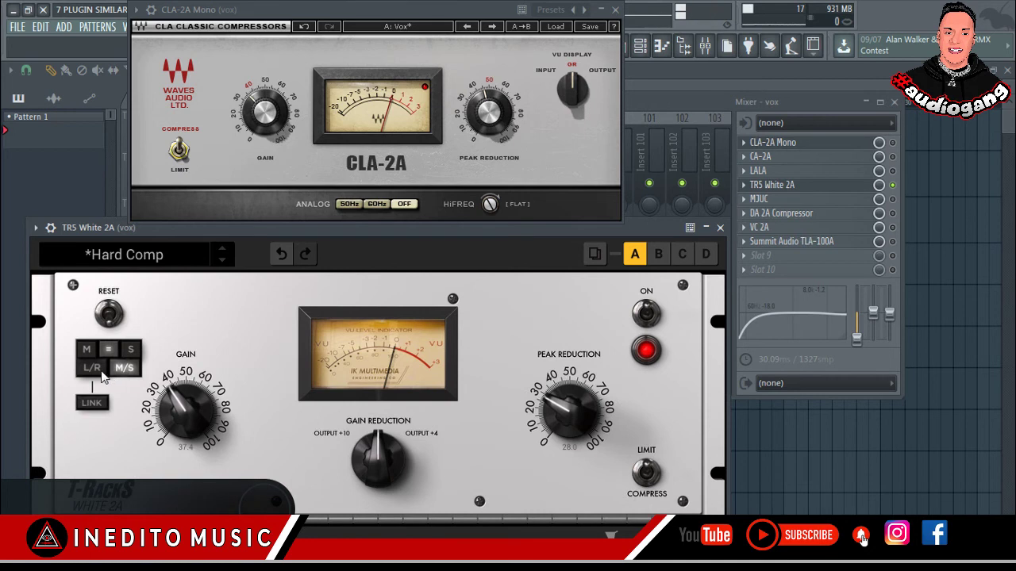
pyautogui.click(101, 370)
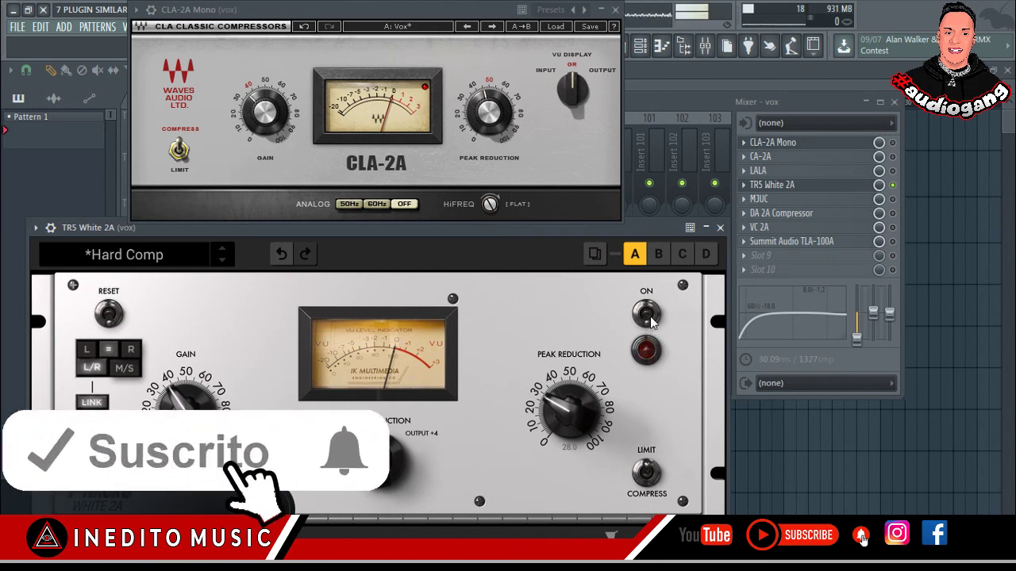
pyautogui.click(647, 472)
pyautogui.click(649, 478)
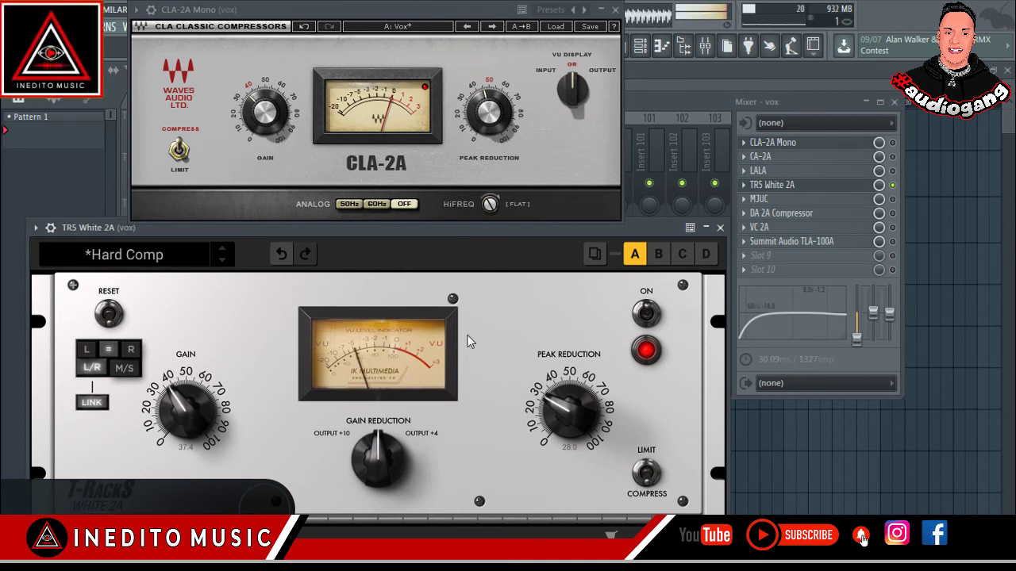
# Step: Set TR5 White 2A's peak reduction to 29.8 dB during playback
pyautogui.moveTo(553, 421)
pyautogui.mouseDown()
pyautogui.moveTo(573, 325)
pyautogui.moveTo(560, 417)
pyautogui.mouseUp()
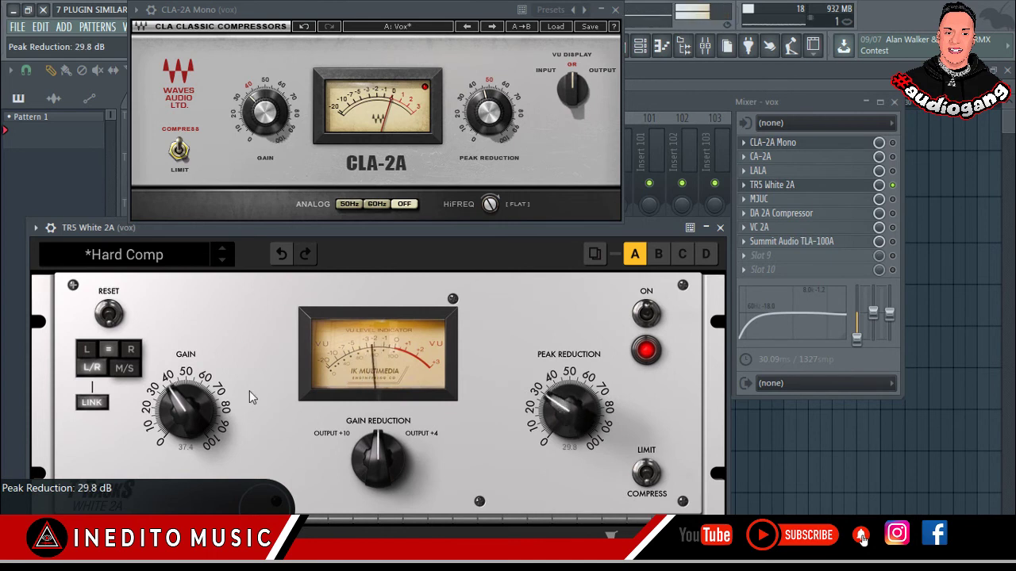
# Step: Set TR5 White 2A's gain to 55.2 dB during playback and try M/S mode, returning to L/R
pyautogui.moveTo(194, 400); pyautogui.dragTo(185, 346)
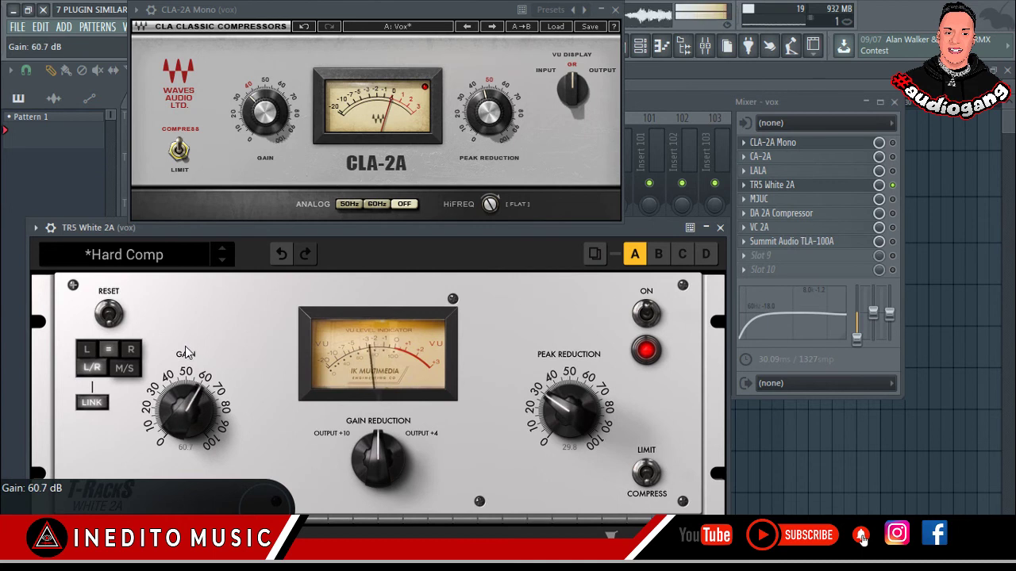
pyautogui.moveTo(550, 429)
pyautogui.mouseDown()
pyautogui.moveTo(549, 395)
pyautogui.moveTo(547, 422)
pyautogui.mouseUp()
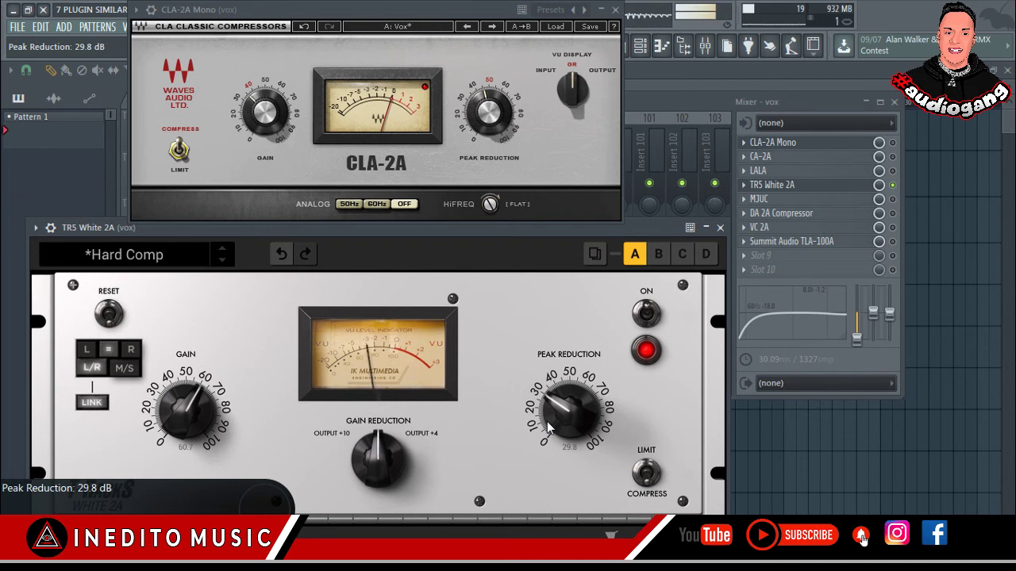
pyautogui.moveTo(197, 404); pyautogui.dragTo(196, 414)
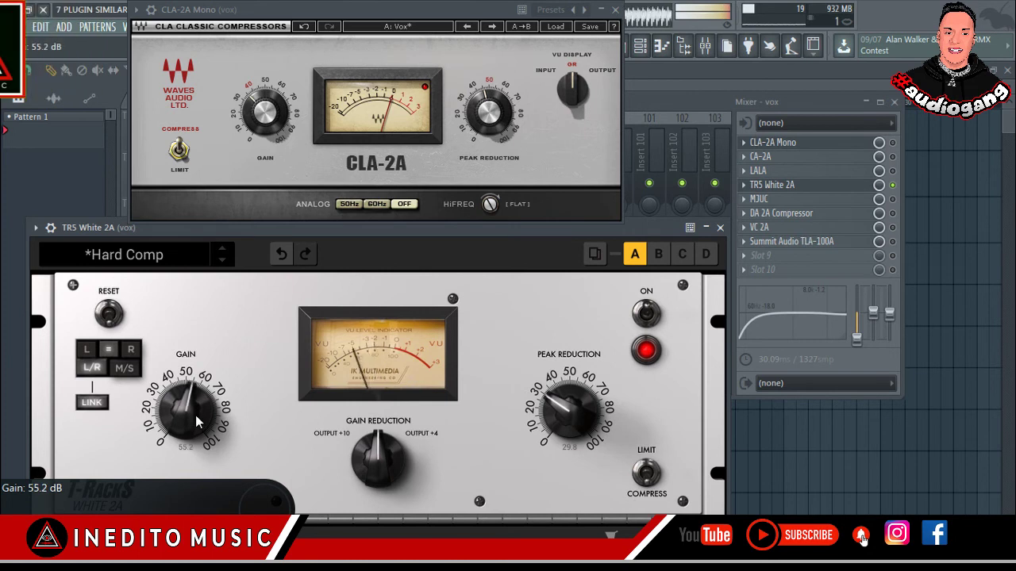
pyautogui.click(124, 371)
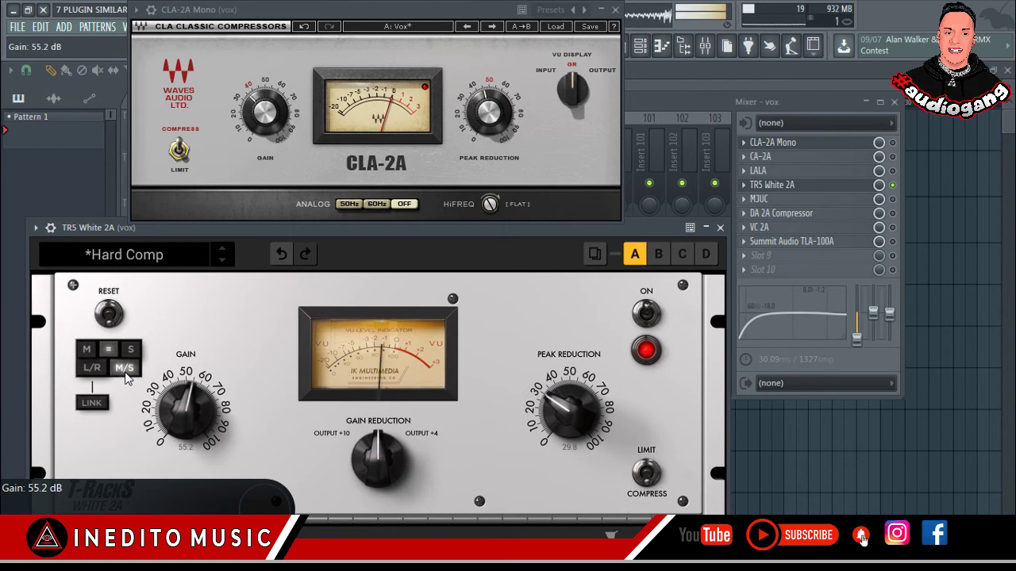
pyautogui.click(92, 367)
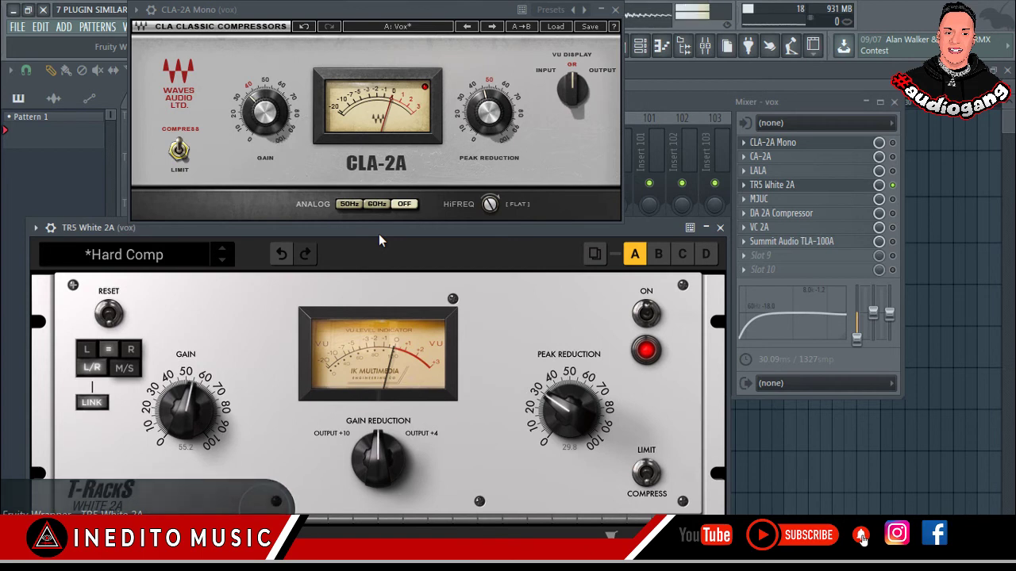
# Step: Close and bypass TR5 White 2A, enable MJUC on the vox track and place its window below CLA-2A Mono
pyautogui.click(719, 227)
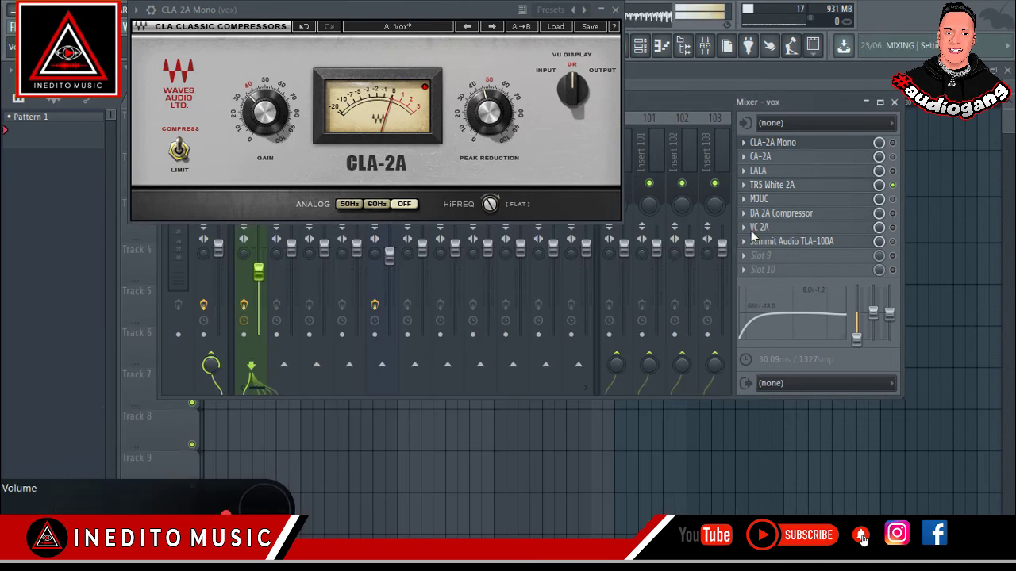
pyautogui.click(892, 198)
pyautogui.click(892, 184)
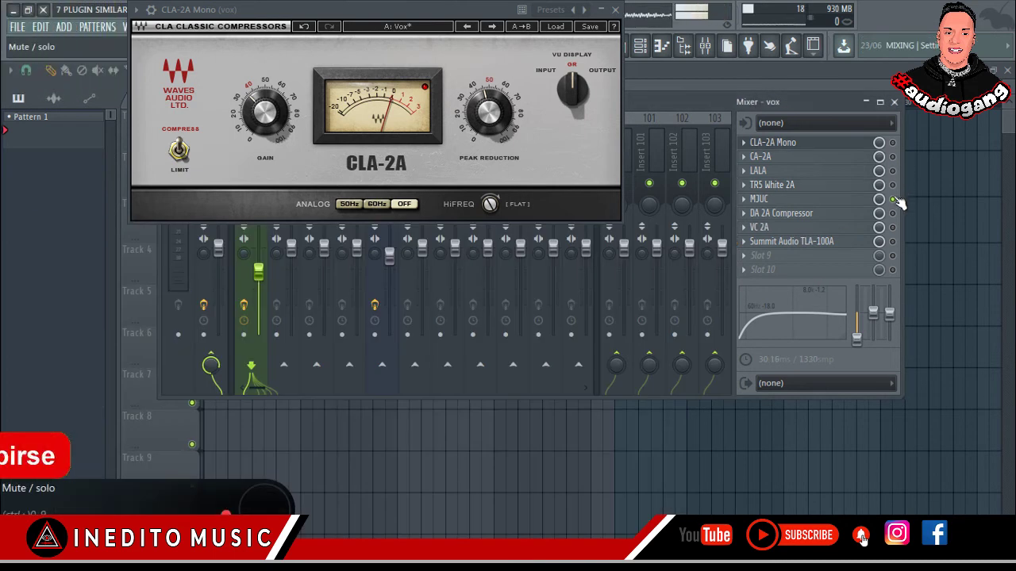
pyautogui.click(773, 199)
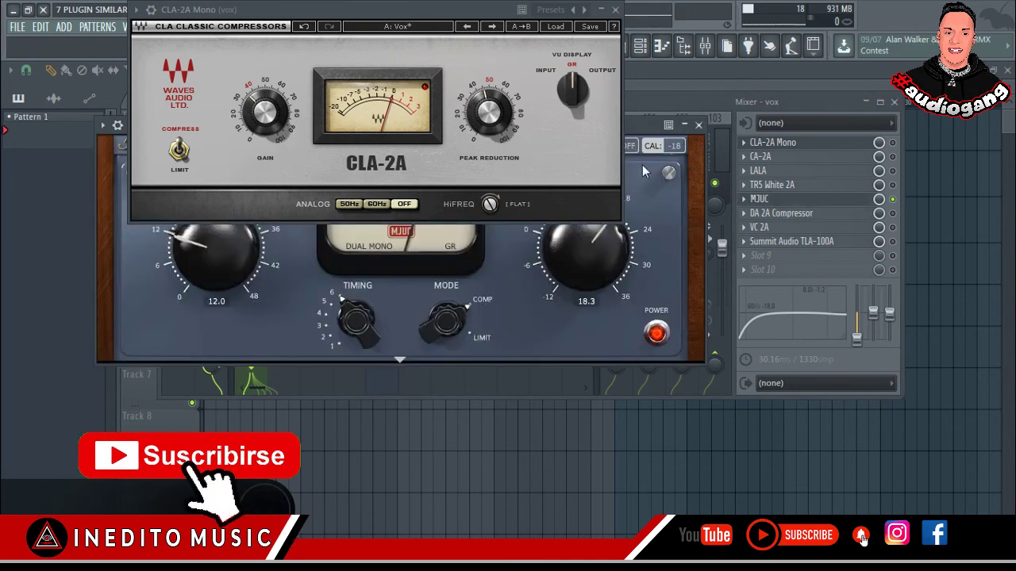
pyautogui.moveTo(635, 131); pyautogui.dragTo(588, 238)
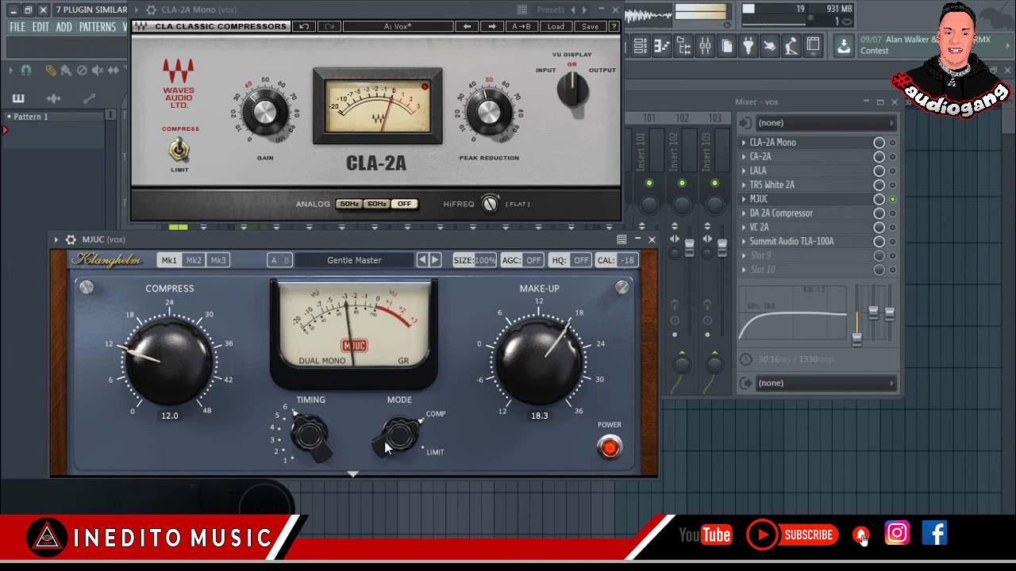
# Step: Try MJUC's Limit mode and return it to Comp
pyautogui.click(392, 399)
pyautogui.click(393, 381)
pyautogui.click(390, 367)
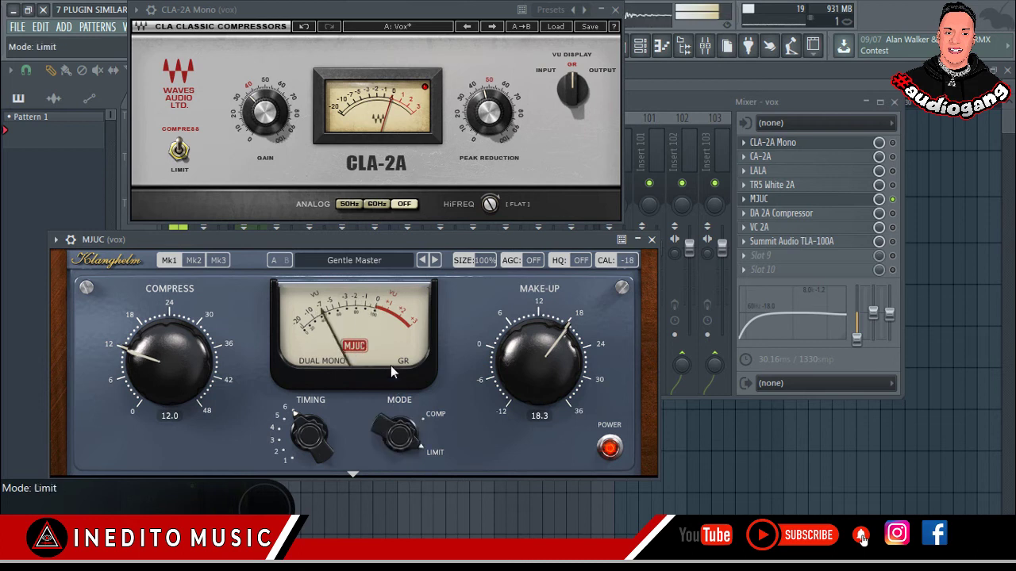
pyautogui.click(386, 397)
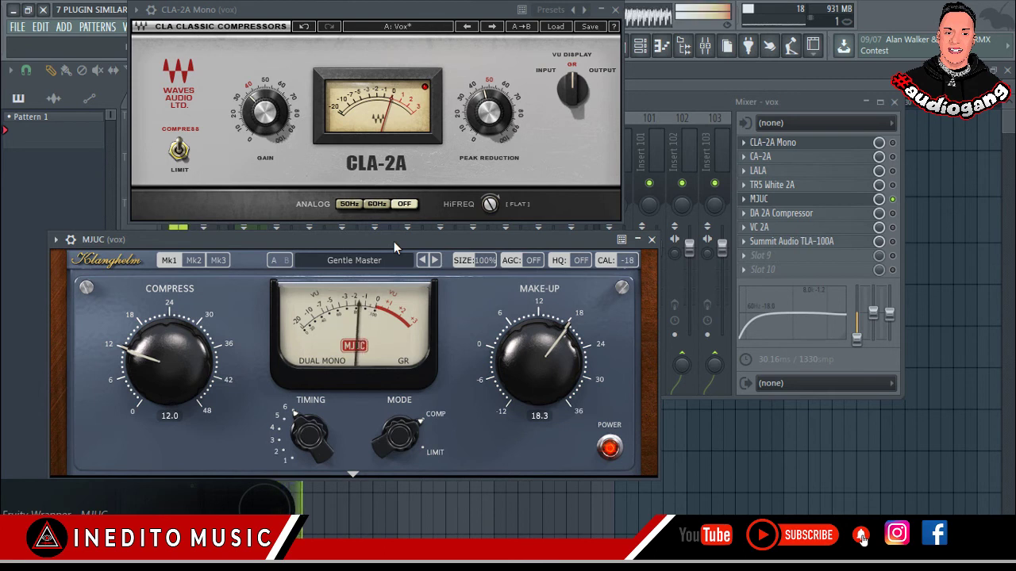
# Step: Set MJUC's make-up to 18.1 dB and its compression to 8.9 dB during playback
pyautogui.moveTo(535, 358)
pyautogui.mouseDown()
pyautogui.moveTo(539, 272)
pyautogui.moveTo(516, 386)
pyautogui.moveTo(516, 359)
pyautogui.mouseUp()
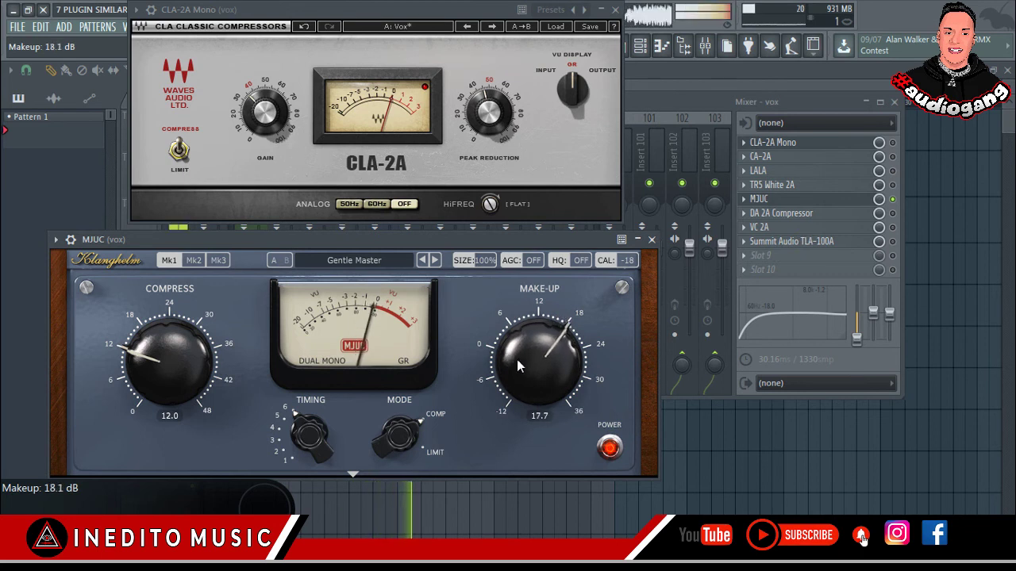
pyautogui.moveTo(177, 359)
pyautogui.mouseDown()
pyautogui.moveTo(171, 289)
pyautogui.moveTo(164, 390)
pyautogui.moveTo(165, 371)
pyautogui.mouseUp()
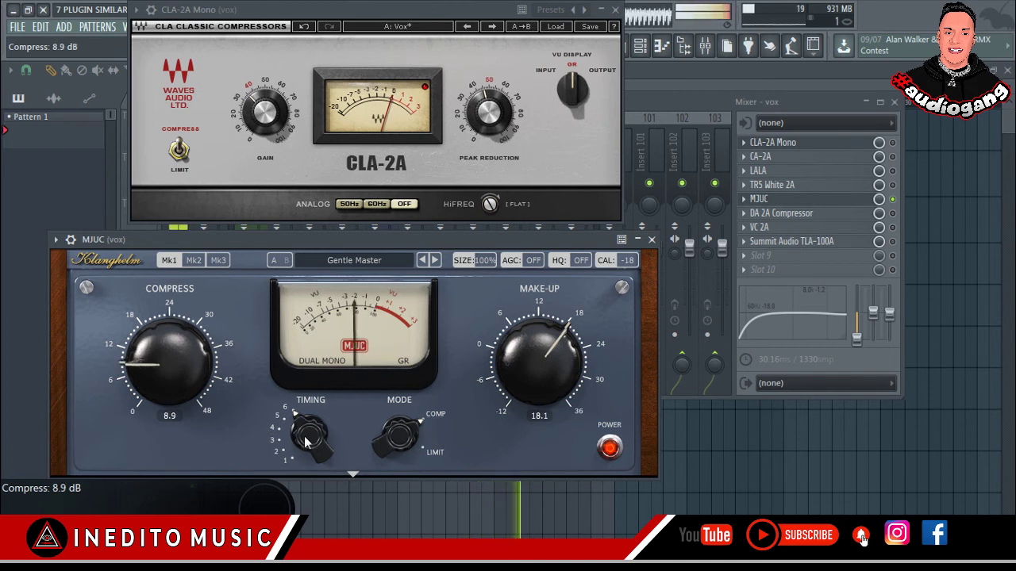
# Step: Reveal MJUC's additional controls, keep its window below CLA-2A Mono, and set the mix to 72 %
pyautogui.moveTo(358, 234); pyautogui.dragTo(378, 232)
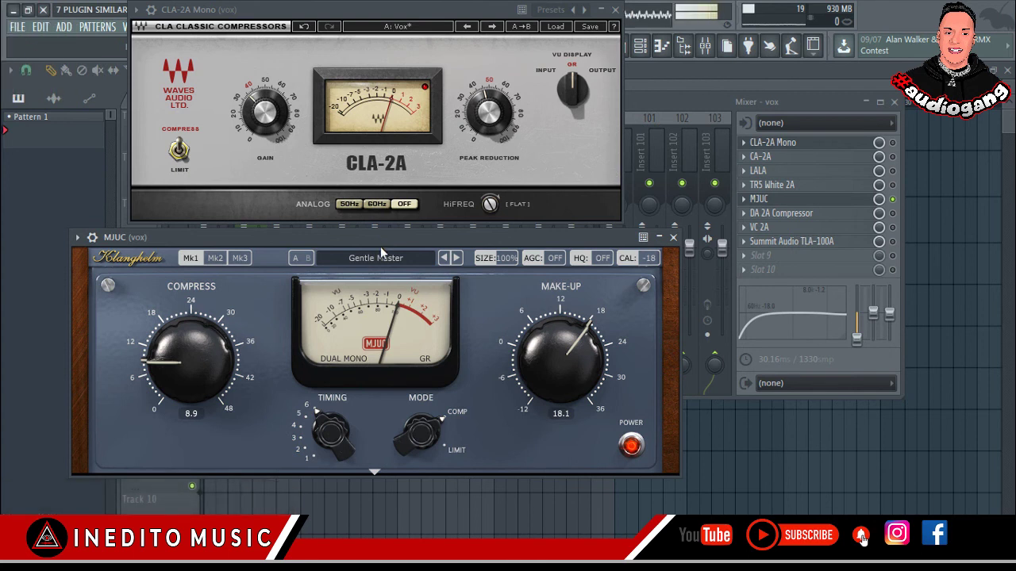
pyautogui.click(375, 473)
pyautogui.moveTo(317, 242); pyautogui.dragTo(512, 216)
pyautogui.moveTo(533, 248); pyautogui.dragTo(567, 188)
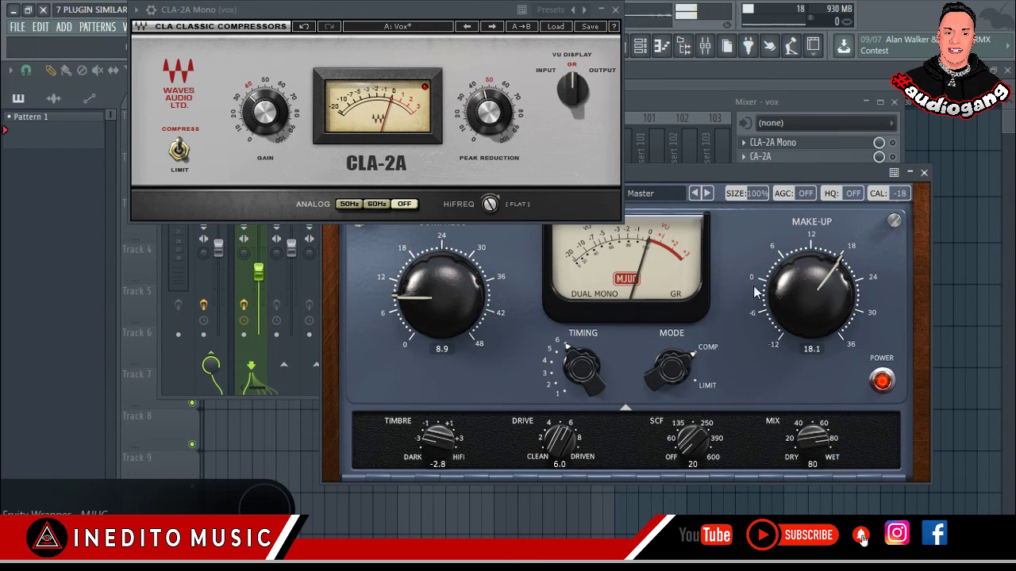
pyautogui.moveTo(689, 171); pyautogui.dragTo(463, 233)
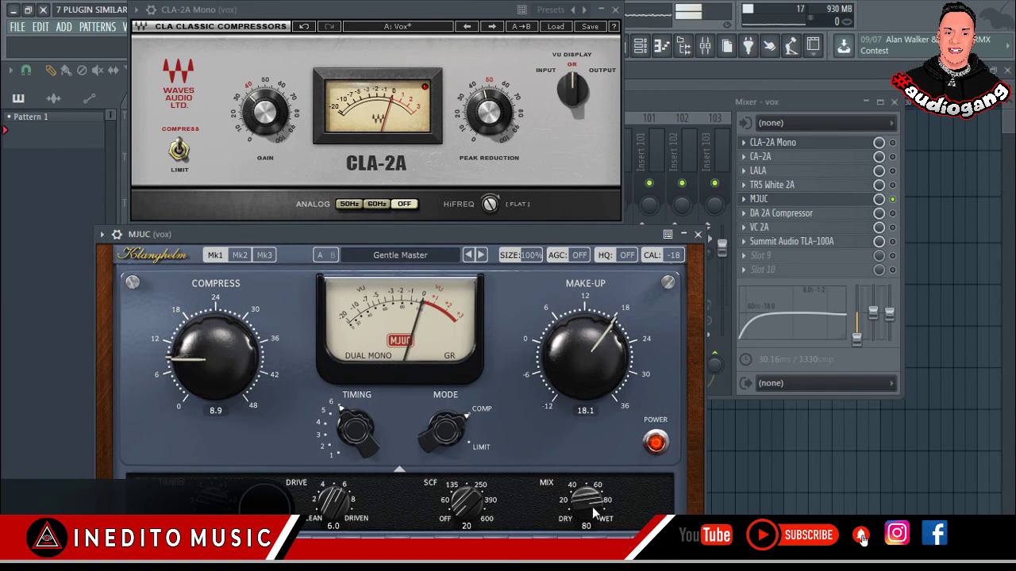
pyautogui.moveTo(589, 498); pyautogui.dragTo(585, 515)
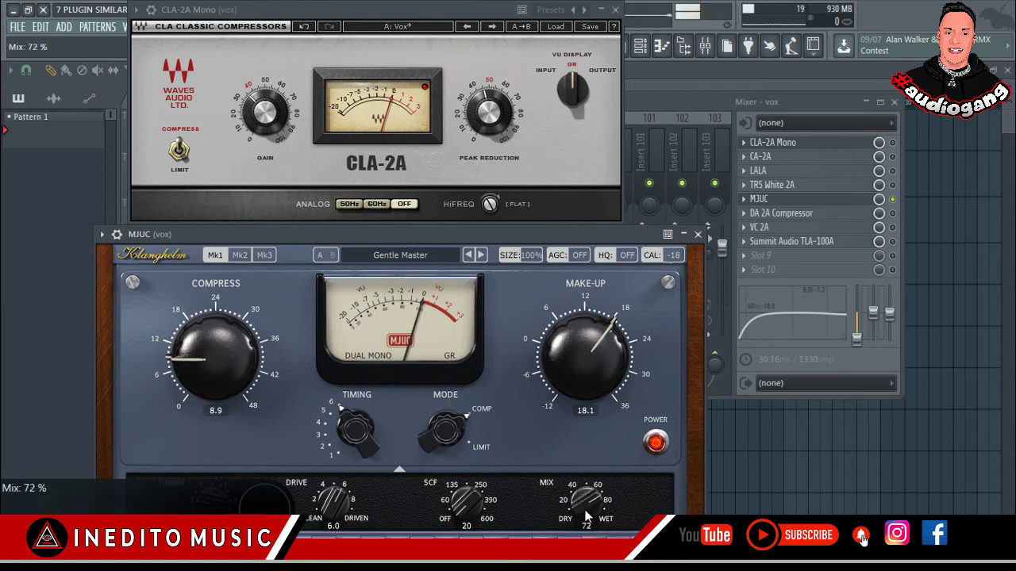
# Step: Rearrange the CLA-2A Mono and MJUC windows so MJUC's Timbre, Drive, SCF and Mix knobs are all reachable
pyautogui.moveTo(503, 234); pyautogui.dragTo(570, 234)
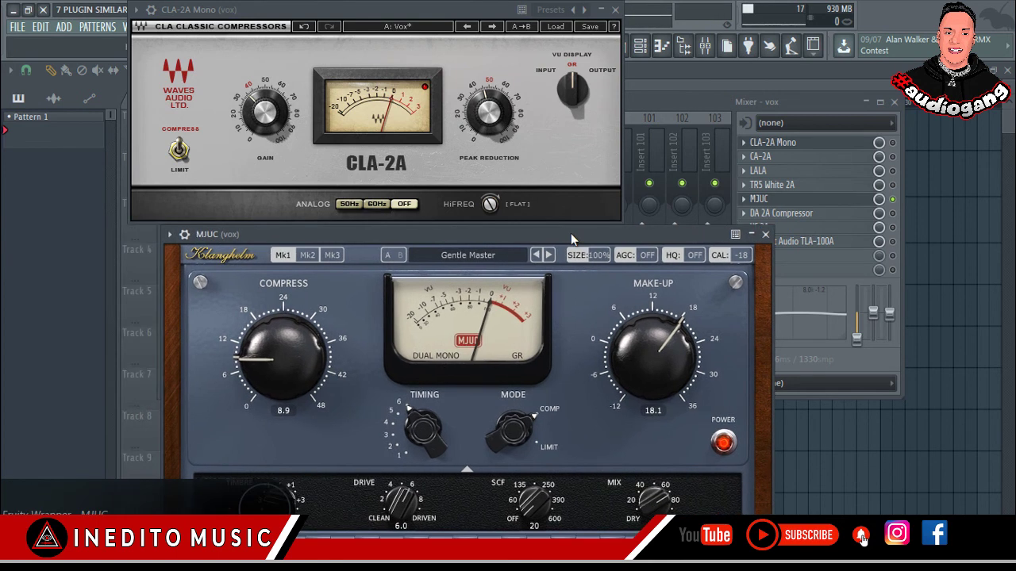
pyautogui.moveTo(439, 8); pyautogui.dragTo(440, 10)
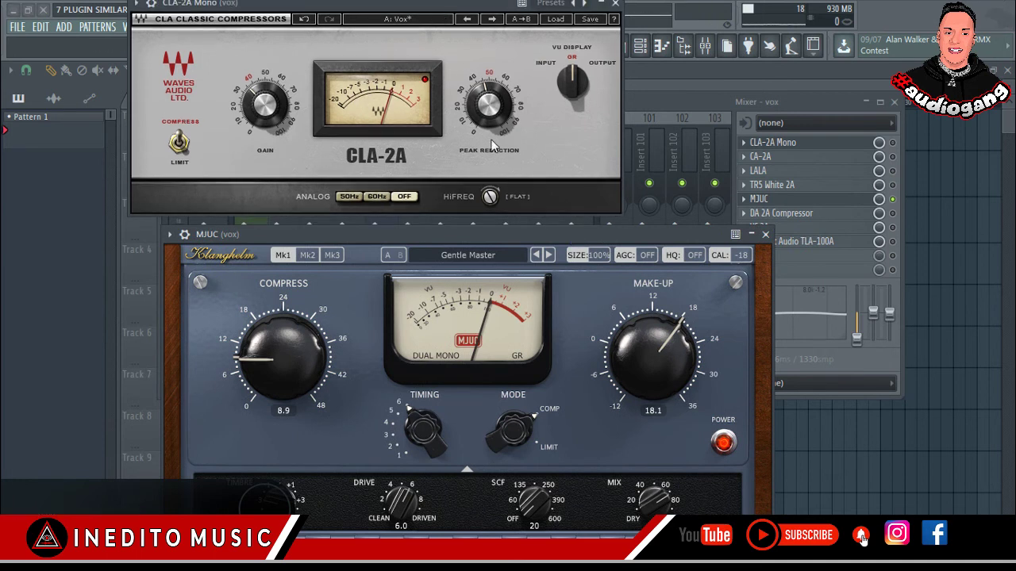
pyautogui.moveTo(490, 233); pyautogui.dragTo(605, 229)
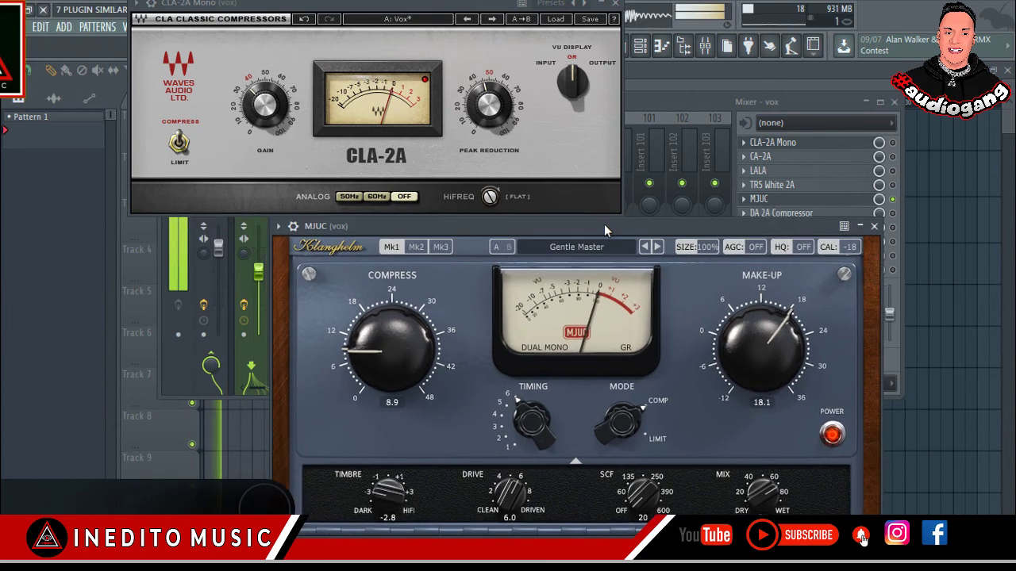
# Step: Set MJUC's timbre to 1.9, drive to 3.8 and SCF to 185 Hz during playback
pyautogui.moveTo(389, 492); pyautogui.dragTo(387, 414)
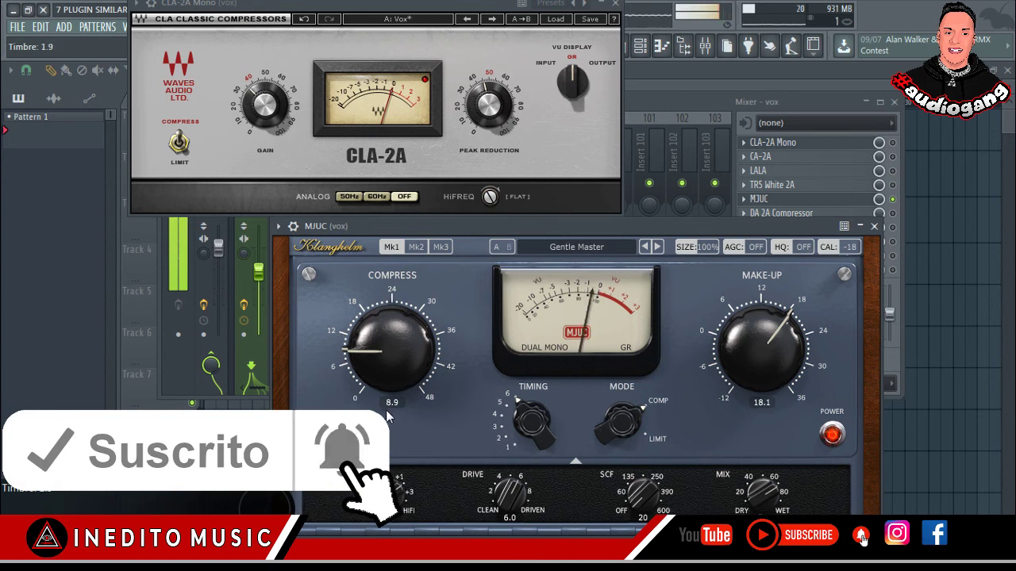
pyautogui.moveTo(500, 494); pyautogui.dragTo(481, 463)
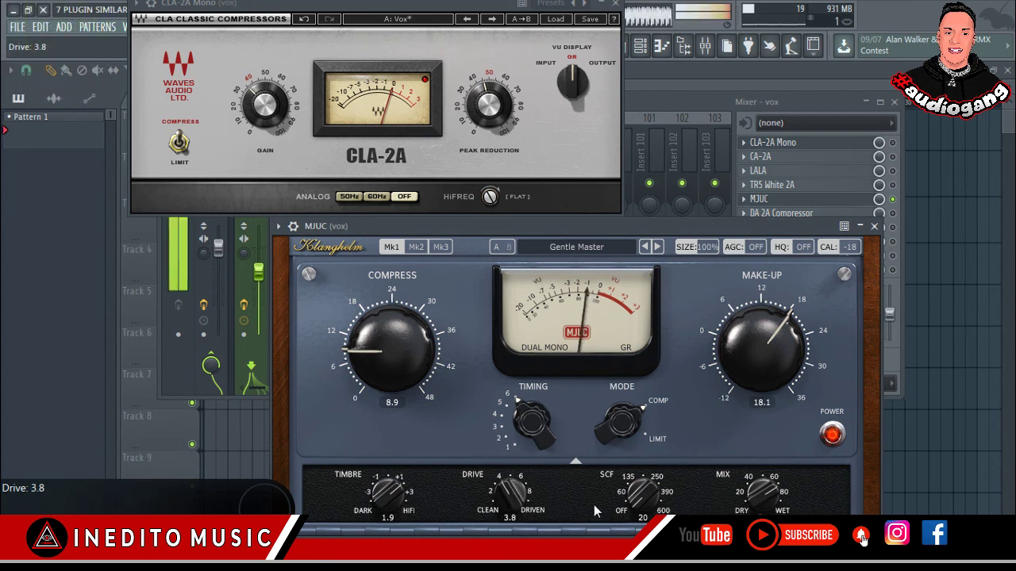
pyautogui.moveTo(642, 496); pyautogui.dragTo(645, 410)
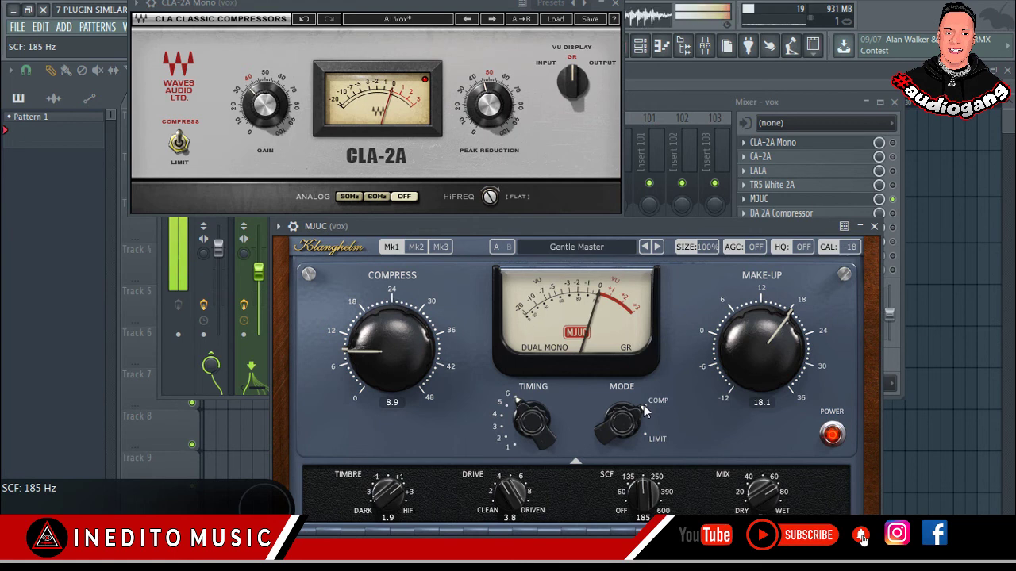
# Step: Try MJUC's mix at 100 %, settle it at 80 %, and set the make-up to 15.0 dB
pyautogui.moveTo(757, 504); pyautogui.dragTo(762, 436)
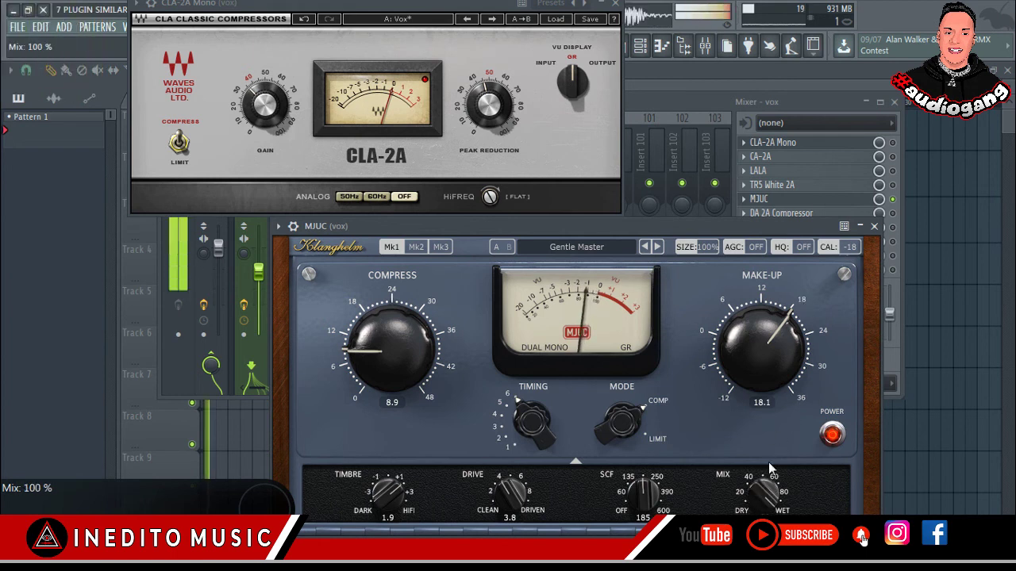
pyautogui.moveTo(759, 486); pyautogui.dragTo(758, 520)
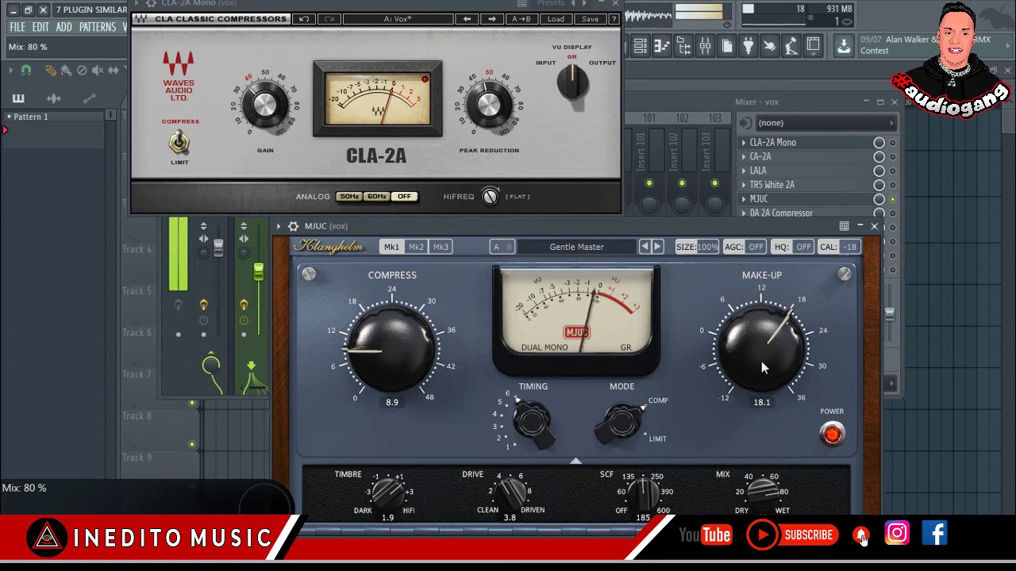
pyautogui.moveTo(761, 348); pyautogui.dragTo(758, 357)
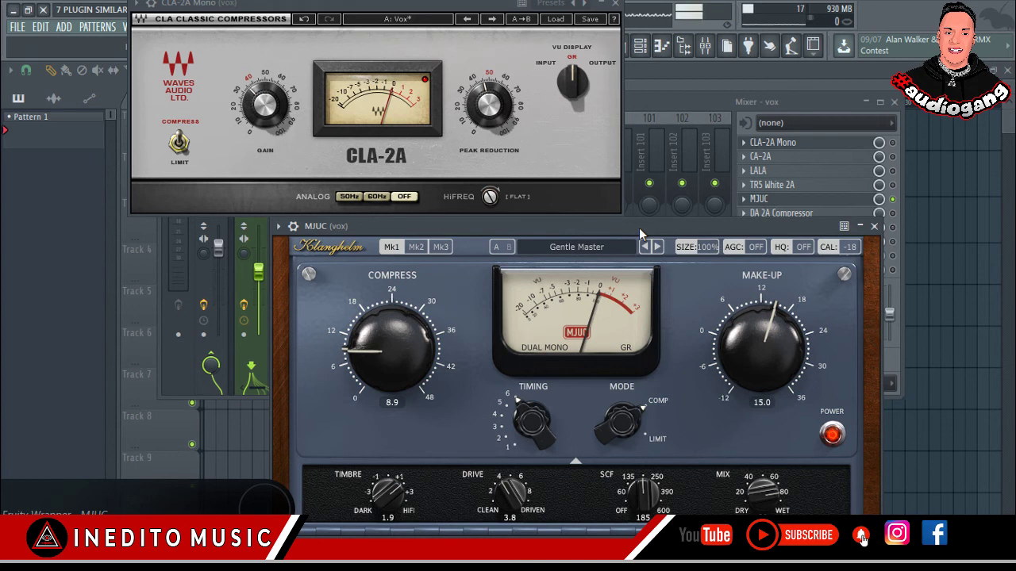
# Step: Close and bypass MJUC, enable DA 2A Compressor on the vox track and place its window below CLA-2A Mono
pyautogui.moveTo(640, 229)
pyautogui.mouseDown()
pyautogui.moveTo(627, 220)
pyautogui.moveTo(624, 239)
pyautogui.mouseUp()
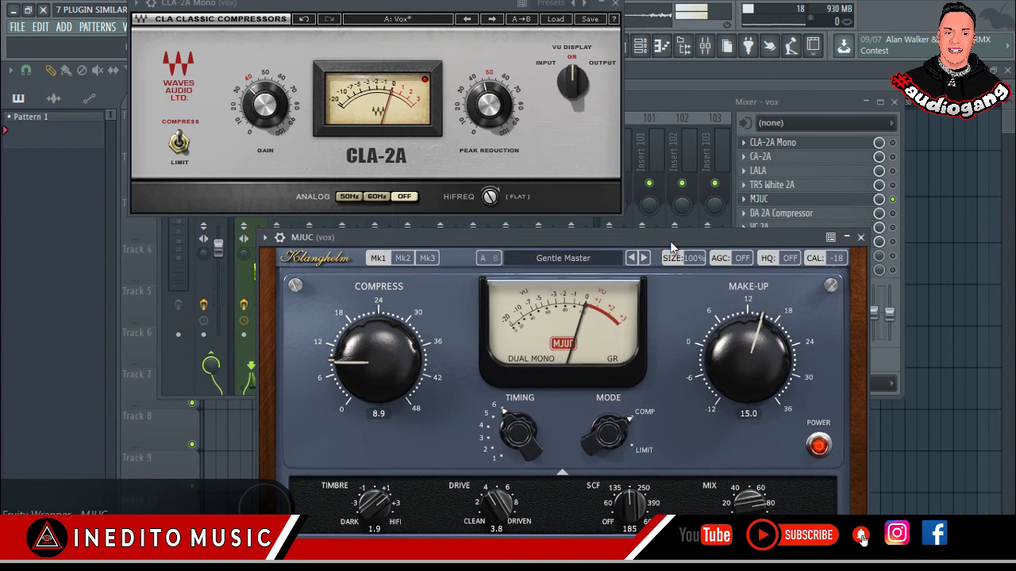
pyautogui.click(860, 236)
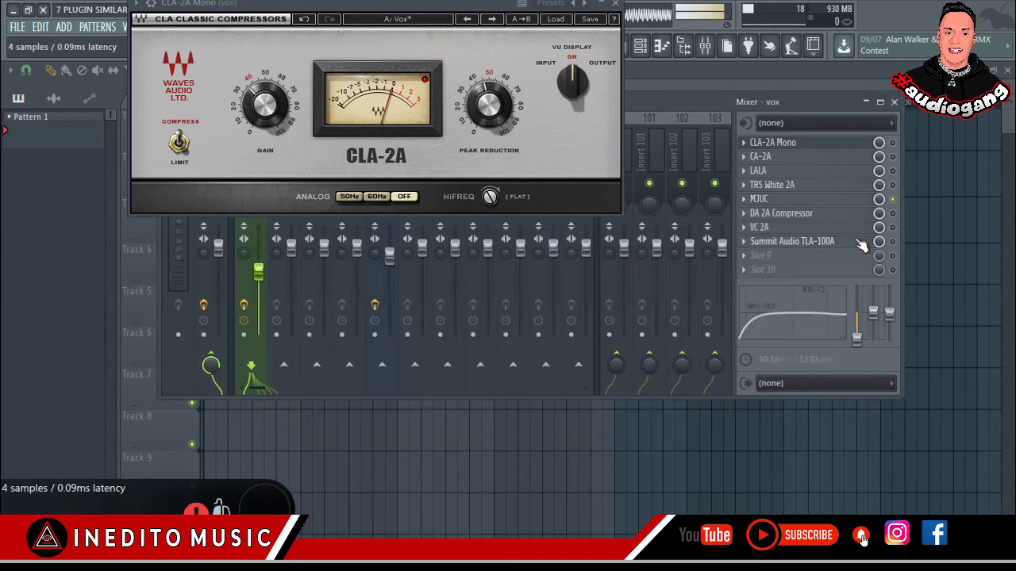
pyautogui.click(892, 201)
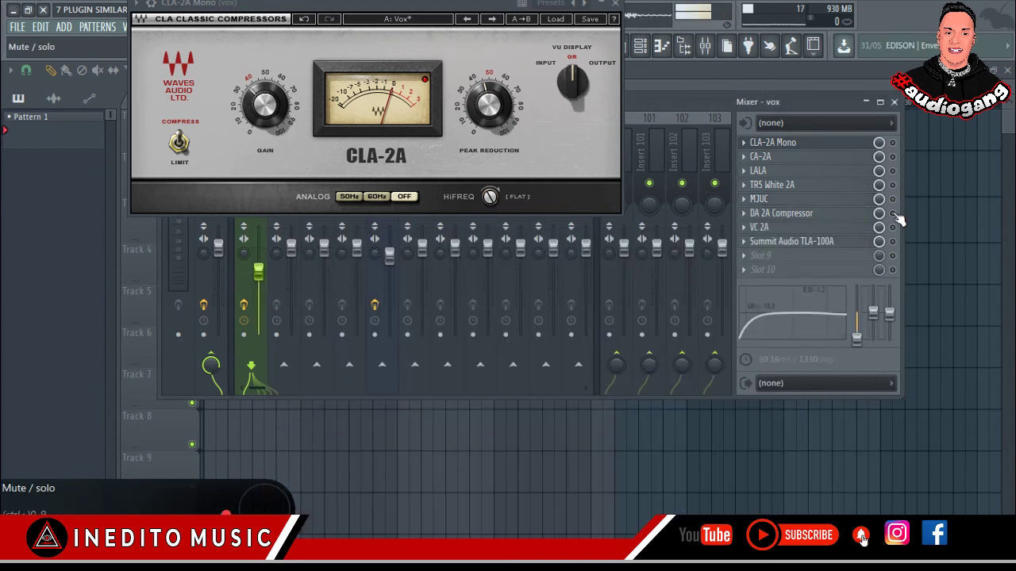
pyautogui.click(803, 216)
pyautogui.moveTo(679, 138); pyautogui.dragTo(567, 233)
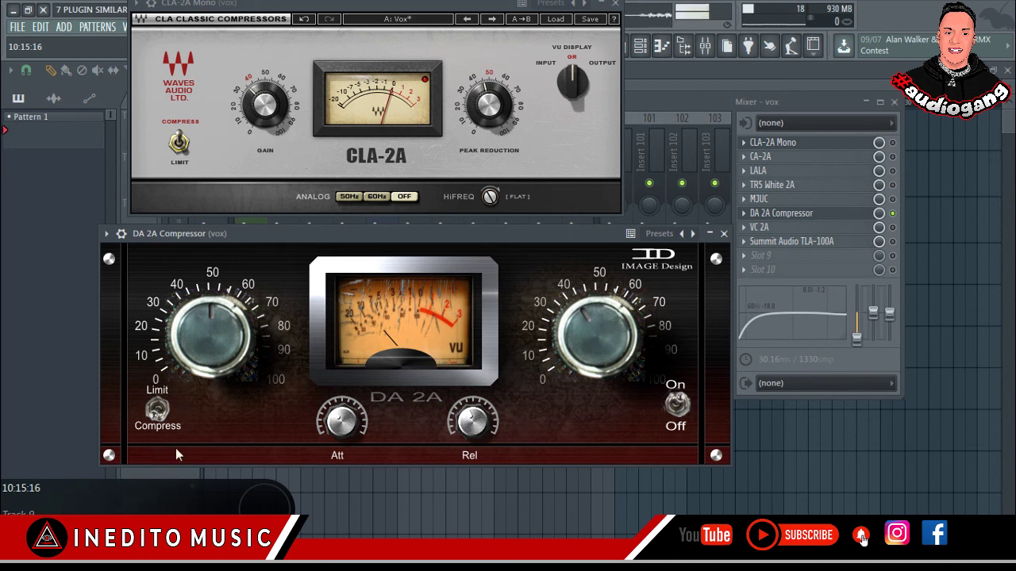
pyautogui.moveTo(485, 233); pyautogui.dragTo(494, 233)
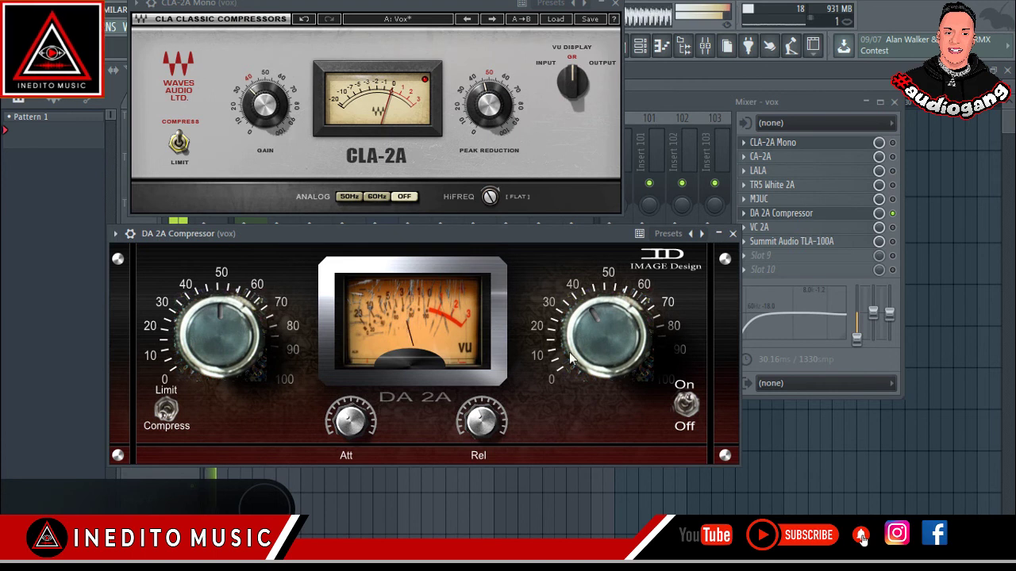
# Step: Try DA 2A Compressor's Hard Compress preset, load Solft Compress instead, and raise the large knob above the Limit/Compress switch to about 55
pyautogui.click(702, 234)
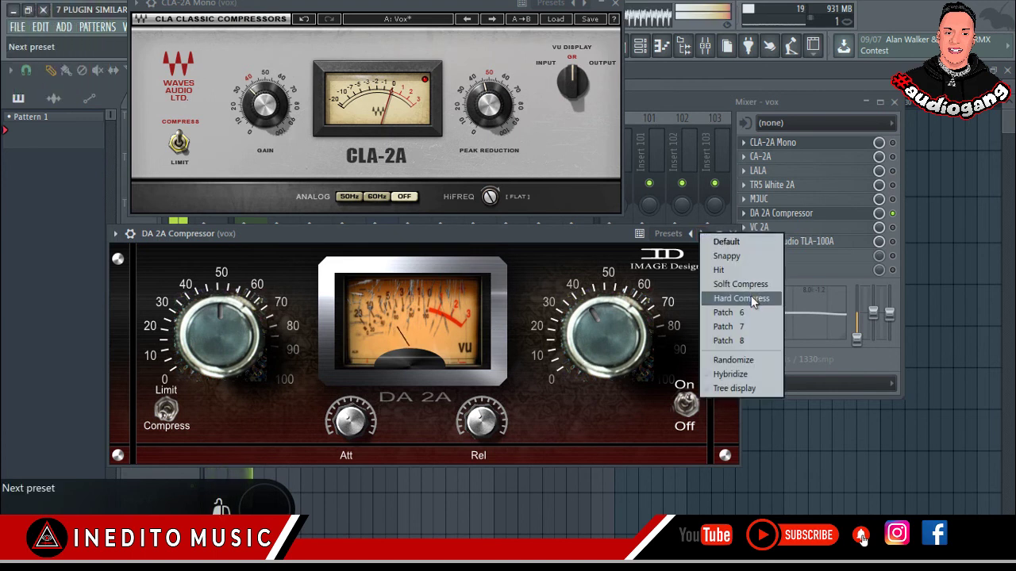
pyautogui.click(740, 298)
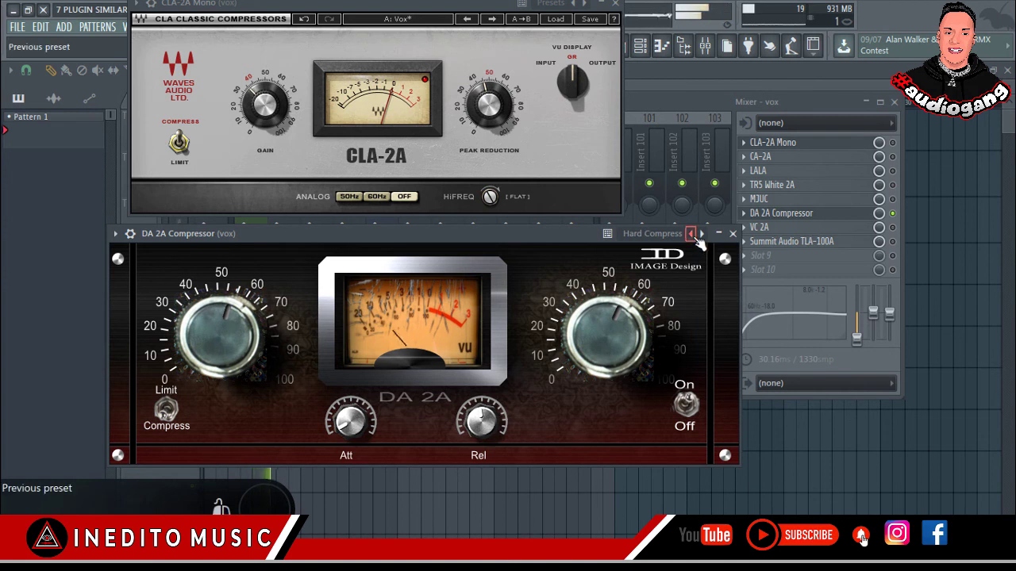
pyautogui.click(691, 233)
pyautogui.click(752, 287)
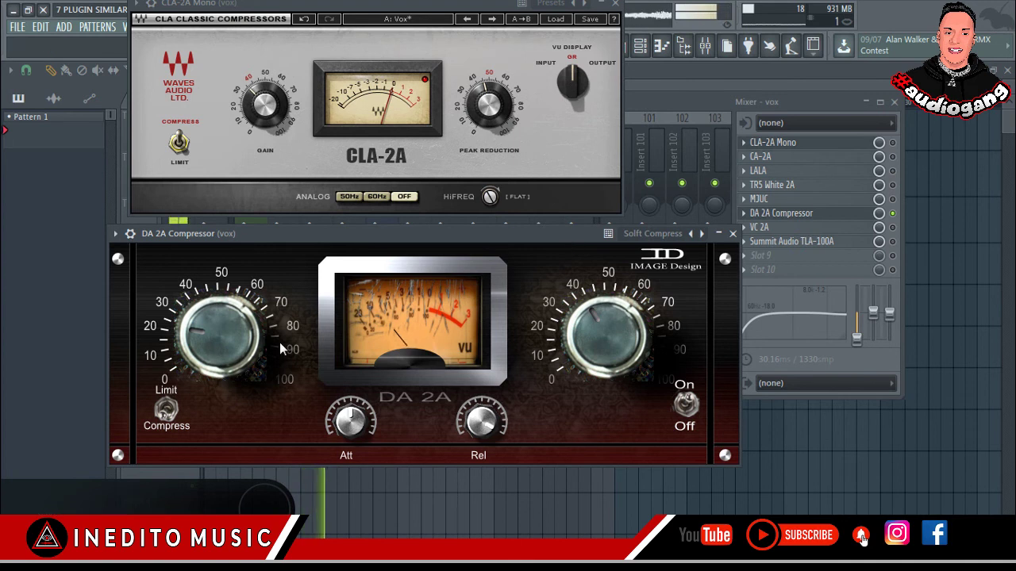
pyautogui.moveTo(221, 334); pyautogui.dragTo(216, 316)
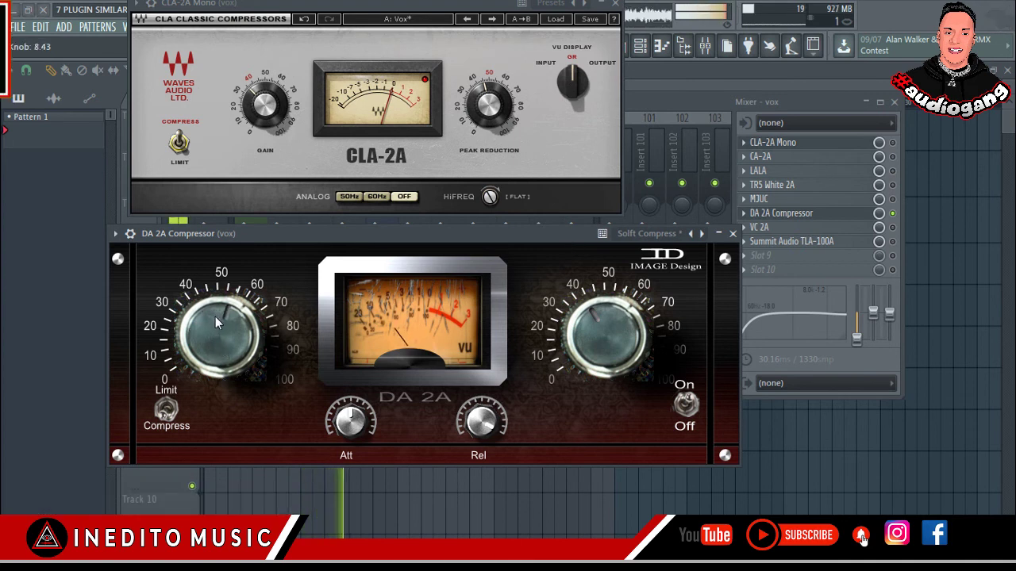
# Step: Set DA 2A Compressor's large knob above the On/Off switch to about 50 and realign its window below CLA-2A Mono
pyautogui.moveTo(590, 354); pyautogui.dragTo(591, 313)
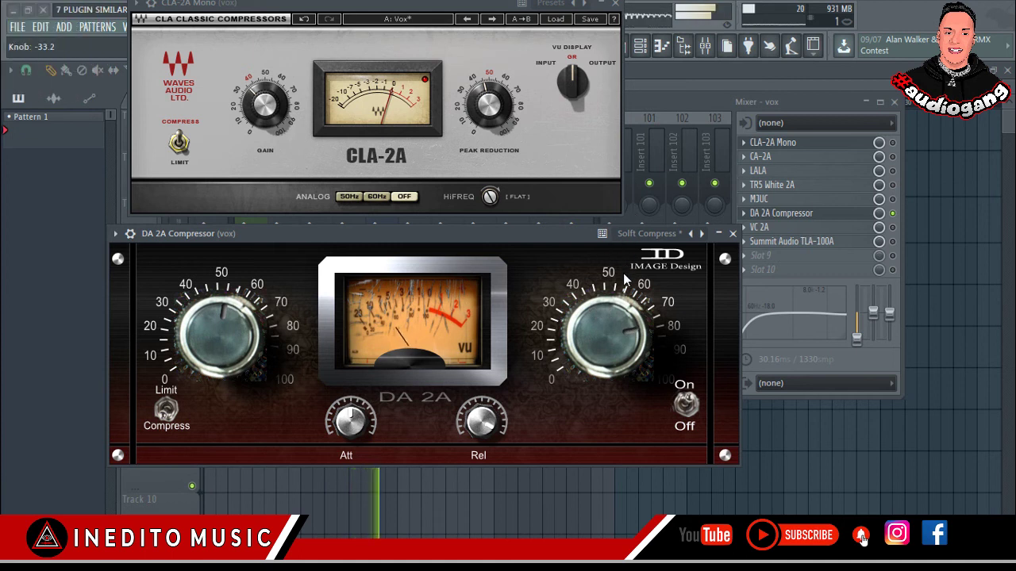
pyautogui.moveTo(623, 316)
pyautogui.mouseDown()
pyautogui.moveTo(601, 359)
pyautogui.moveTo(609, 318)
pyautogui.moveTo(600, 324)
pyautogui.moveTo(623, 328)
pyautogui.mouseUp()
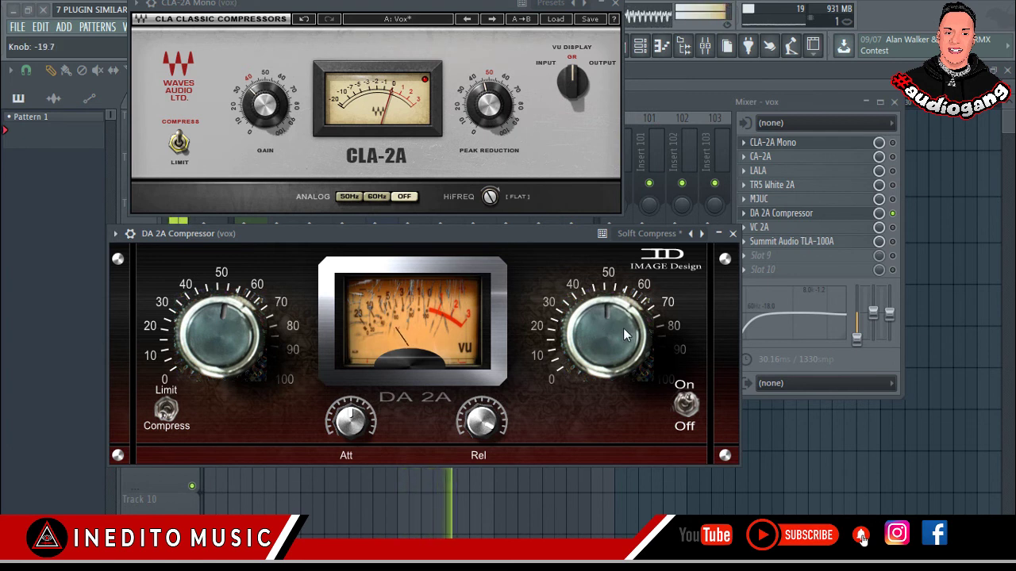
pyautogui.click(897, 218)
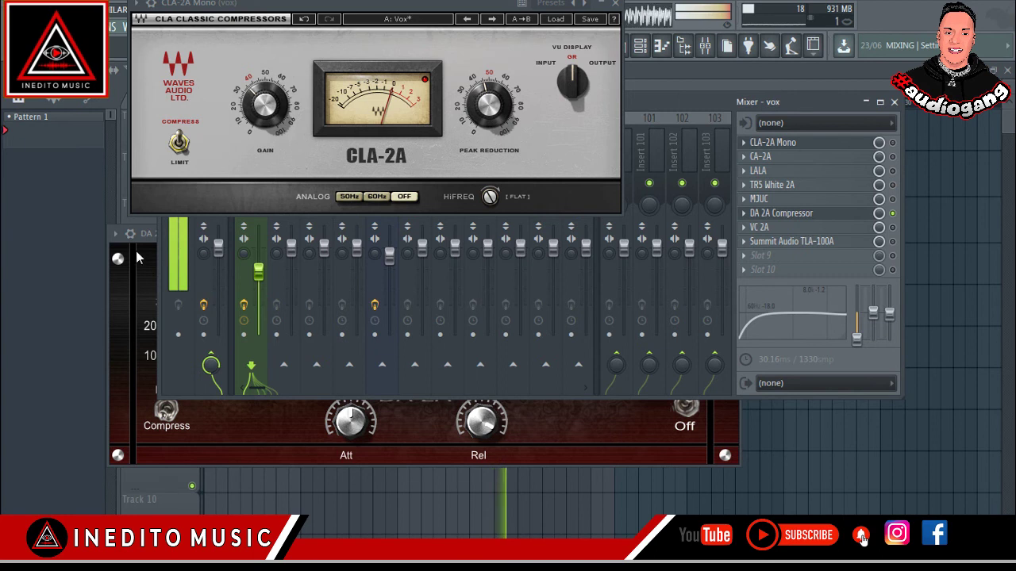
pyautogui.moveTo(111, 250); pyautogui.dragTo(98, 253)
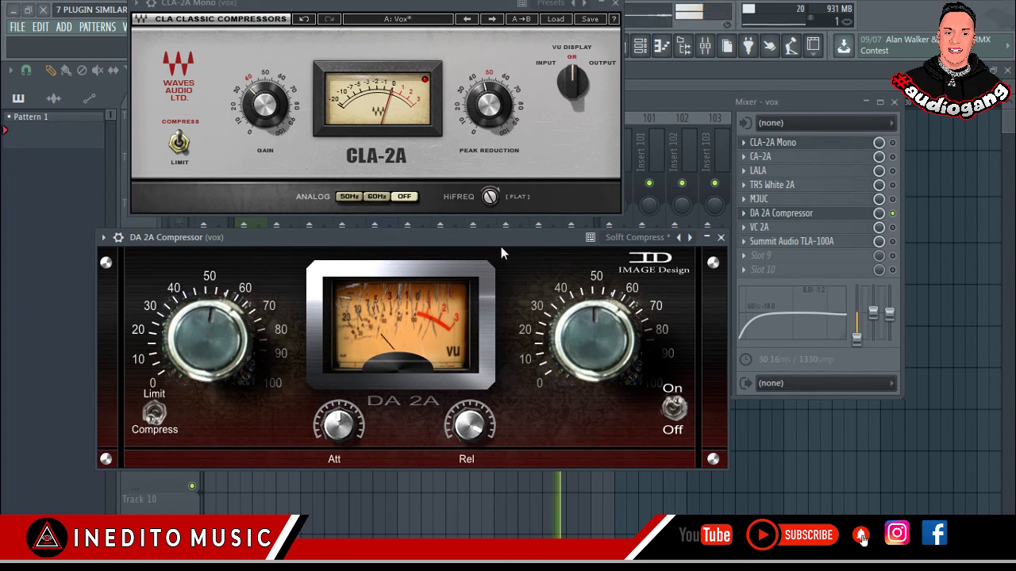
pyautogui.moveTo(526, 240); pyautogui.dragTo(509, 235)
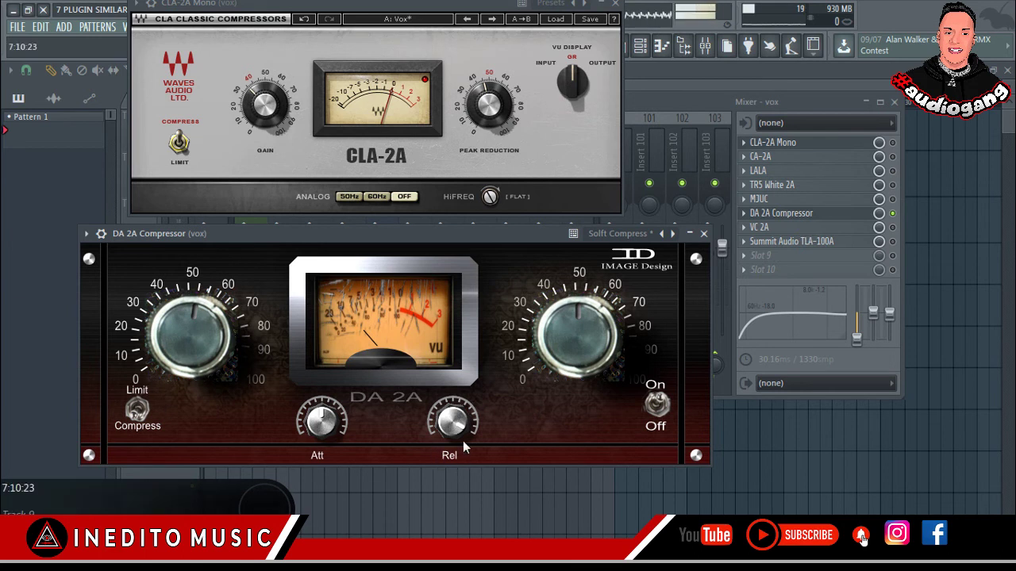
pyautogui.moveTo(480, 238); pyautogui.dragTo(470, 238)
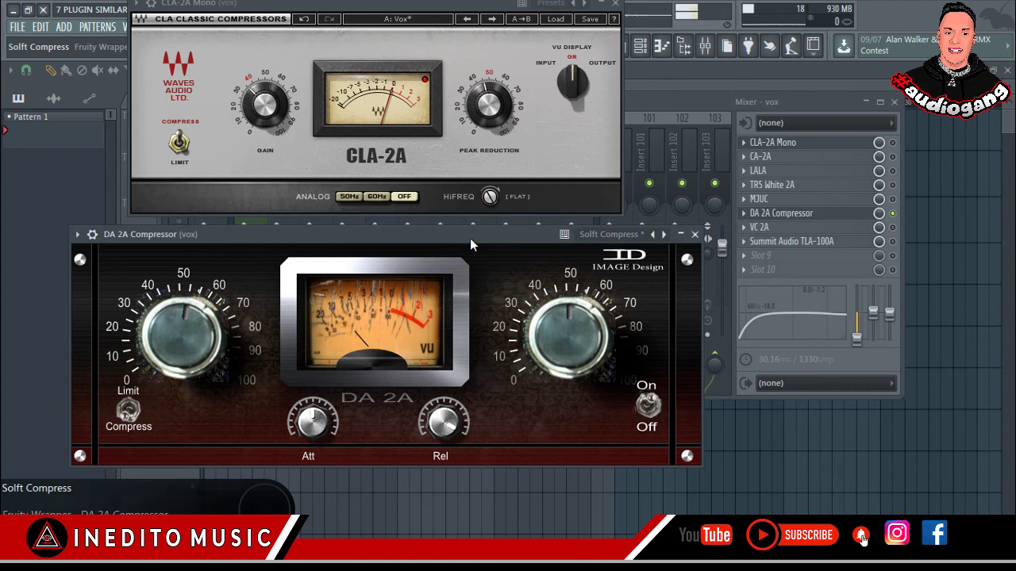
# Step: Look through the preset lists of DA 2A Compressor and CLA-2A without loading anything
pyautogui.rightClick(658, 236)
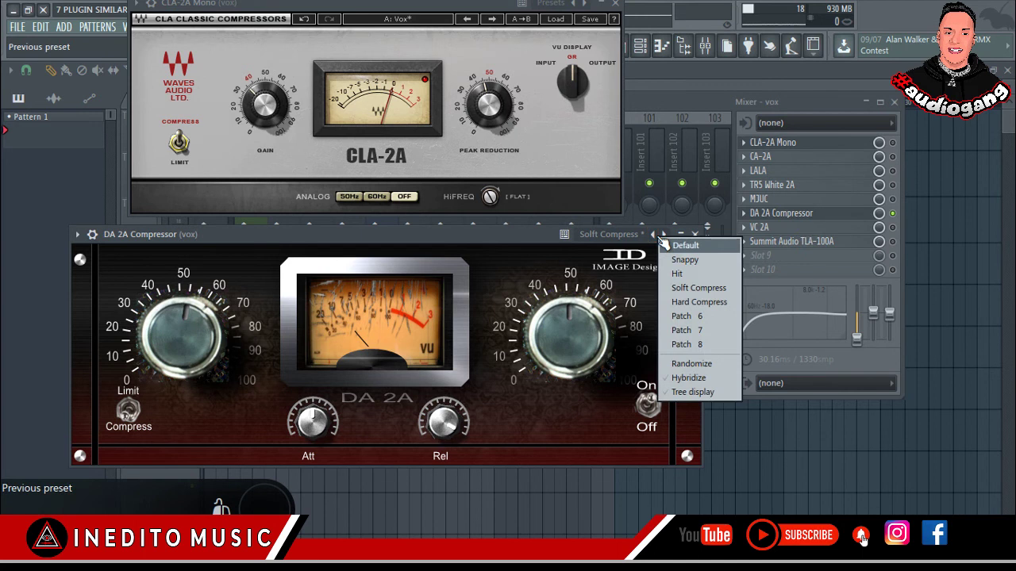
pyautogui.click(534, 42)
pyautogui.click(558, 20)
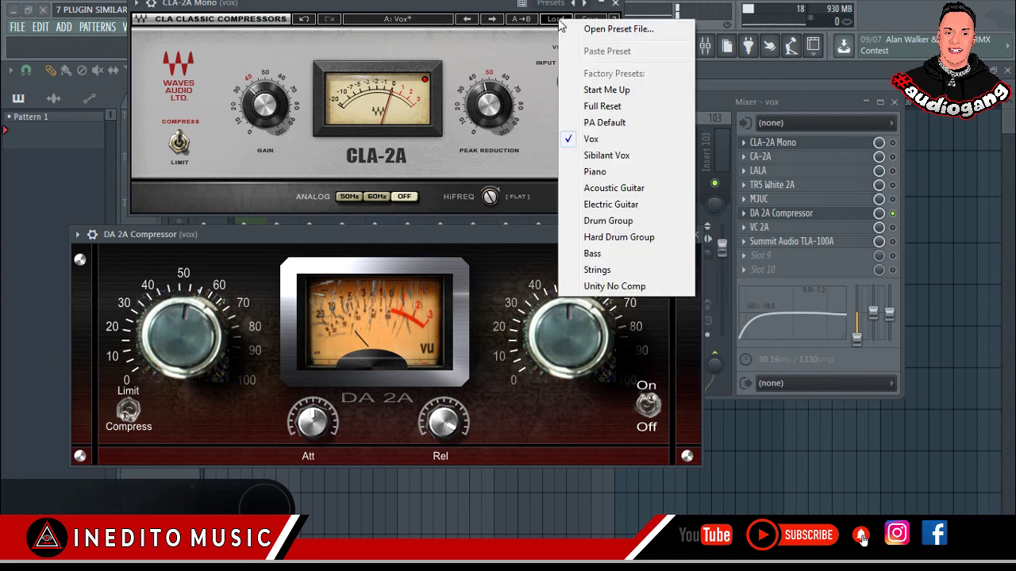
pyautogui.click(516, 61)
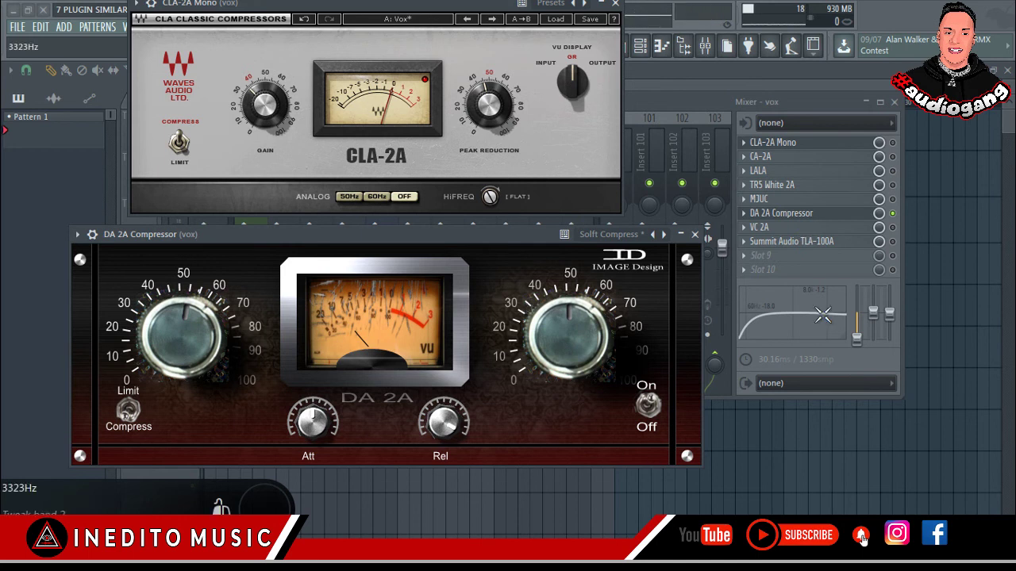
# Step: Bypass DA 2A Compressor, enable VC 2A on the vox track and open its window below CLA-2A Mono
pyautogui.click(892, 213)
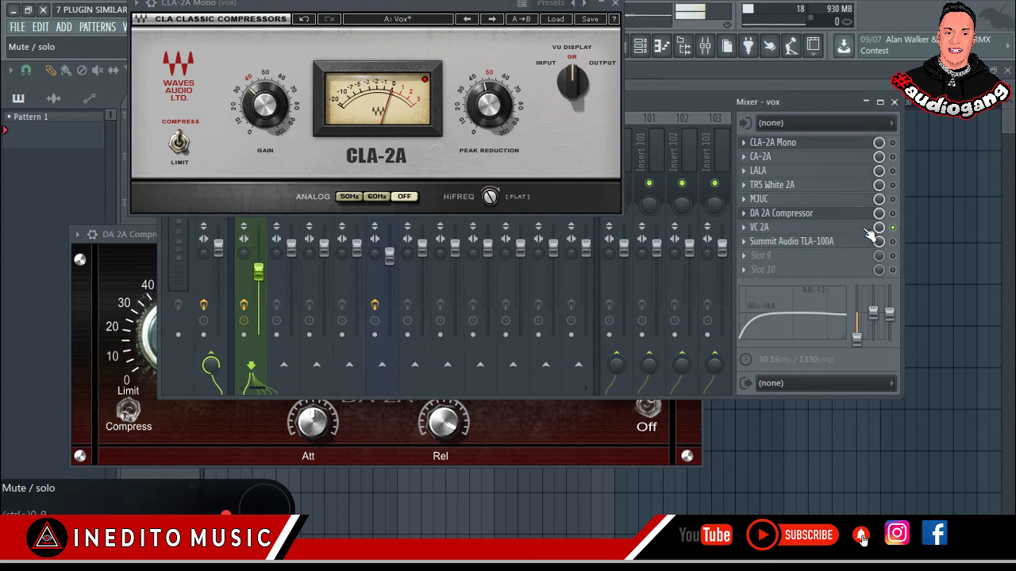
pyautogui.click(827, 235)
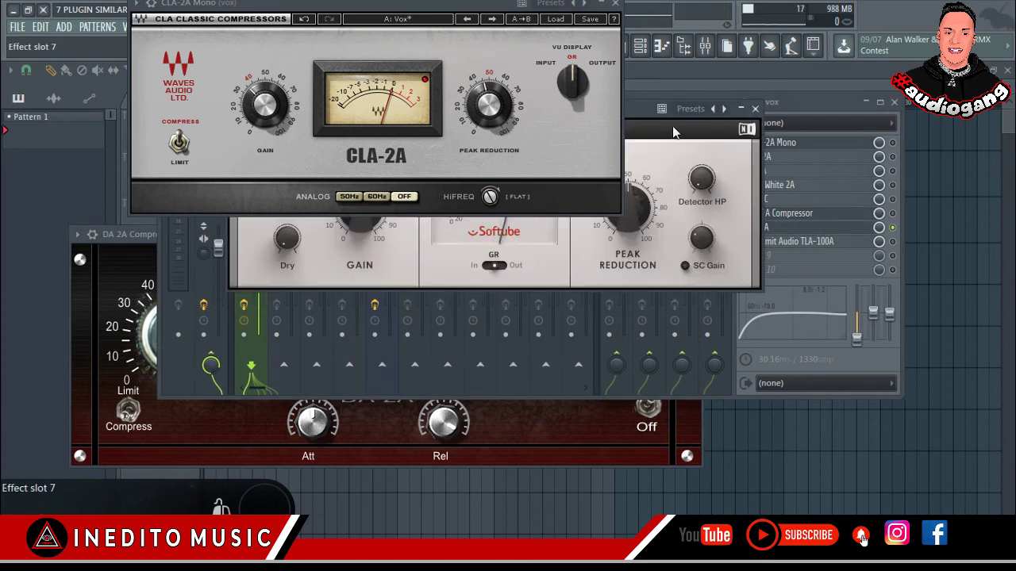
pyautogui.moveTo(640, 115); pyautogui.dragTo(580, 248)
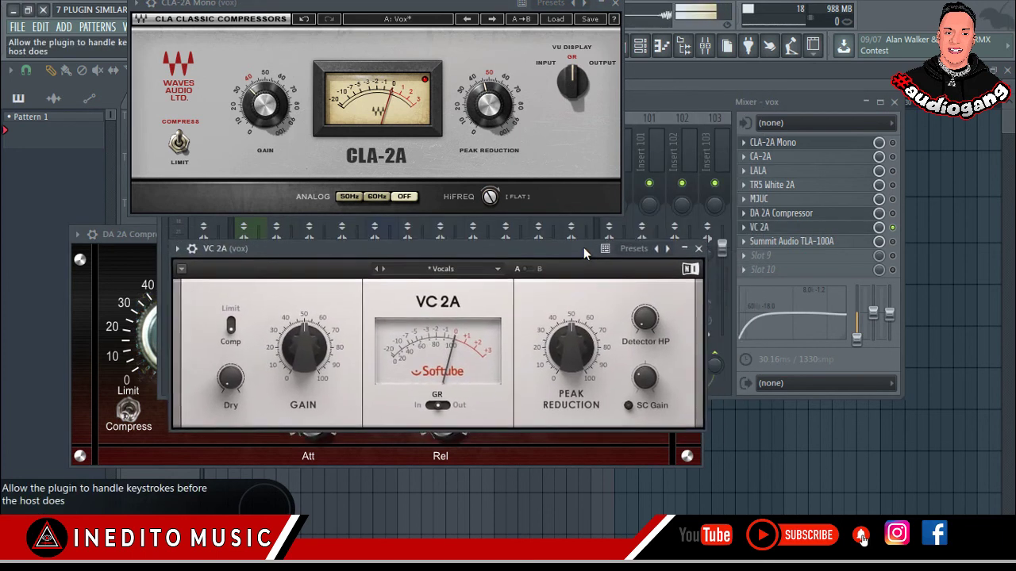
# Step: Close DA 2A Compressor and the mixer, and arrange the CLA-2A Mono and VC 2A windows one above the other
pyautogui.click(149, 259)
pyautogui.click(692, 234)
pyautogui.click(881, 131)
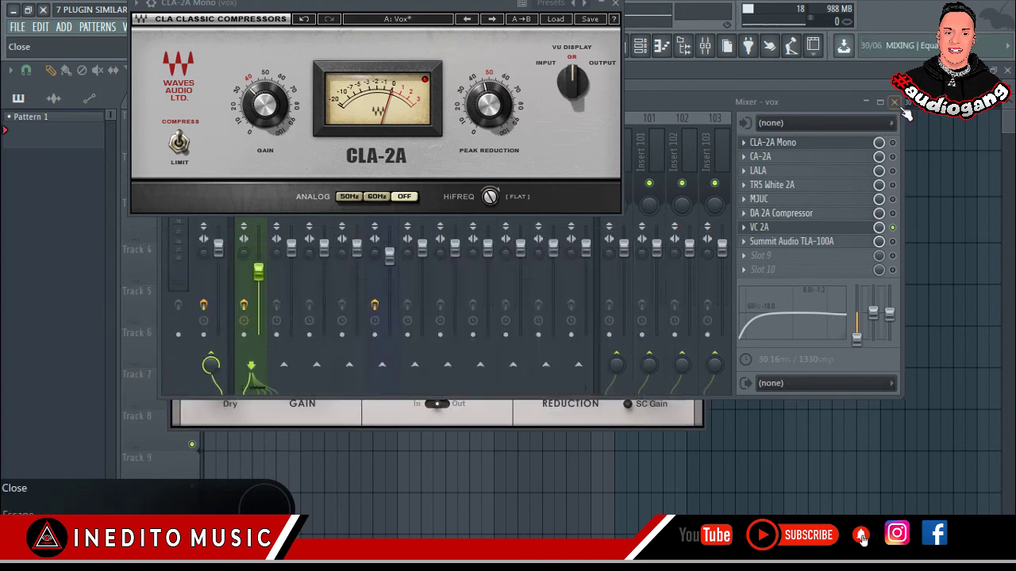
pyautogui.click(894, 102)
pyautogui.moveTo(535, 253); pyautogui.dragTo(462, 247)
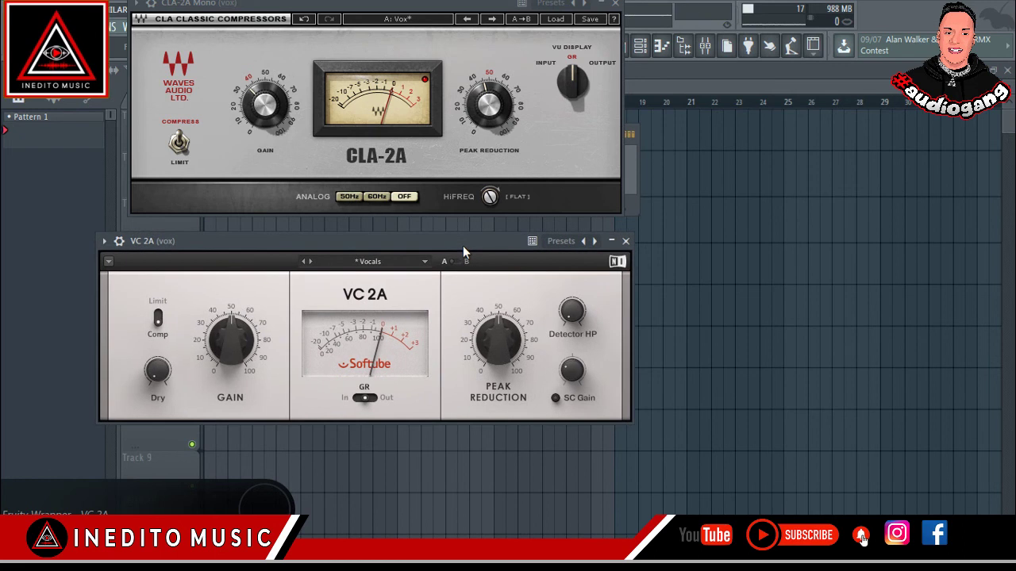
pyautogui.moveTo(438, 9); pyautogui.dragTo(434, 27)
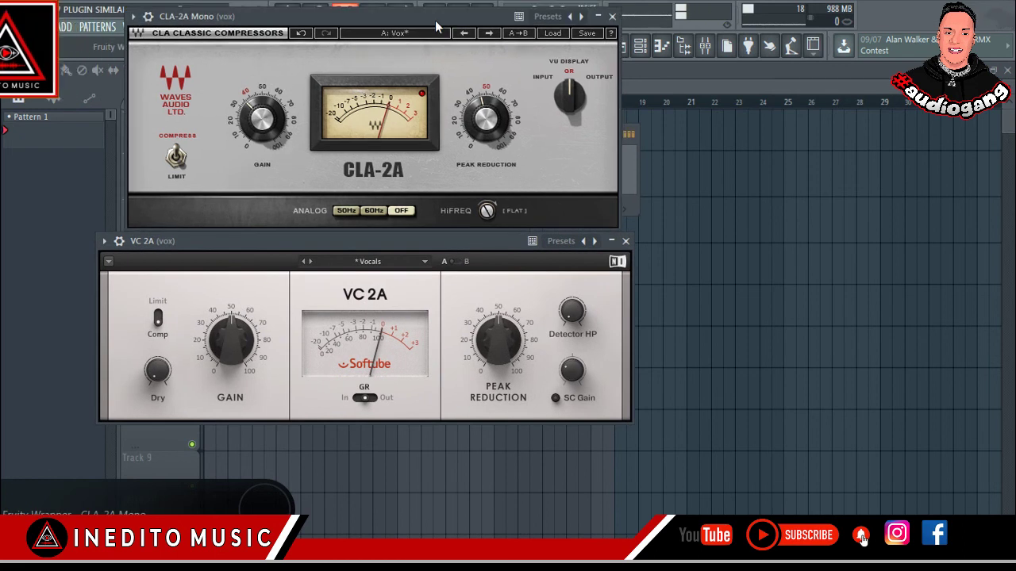
pyautogui.moveTo(376, 242); pyautogui.dragTo(378, 256)
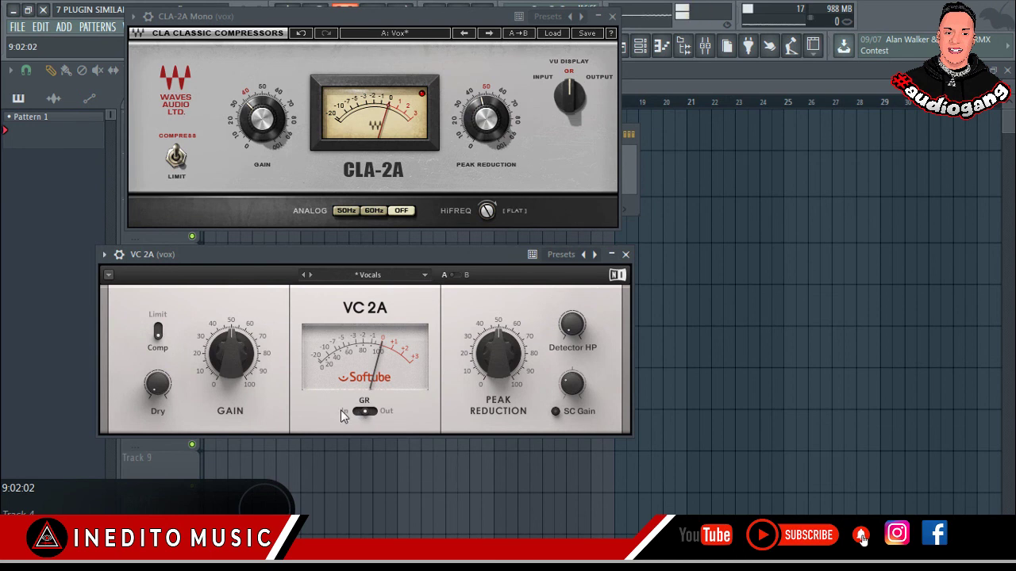
# Step: Check VC 2A's SC Gain, Dry and Gain values, and try Limit mode before returning to Comp
pyautogui.moveTo(587, 329)
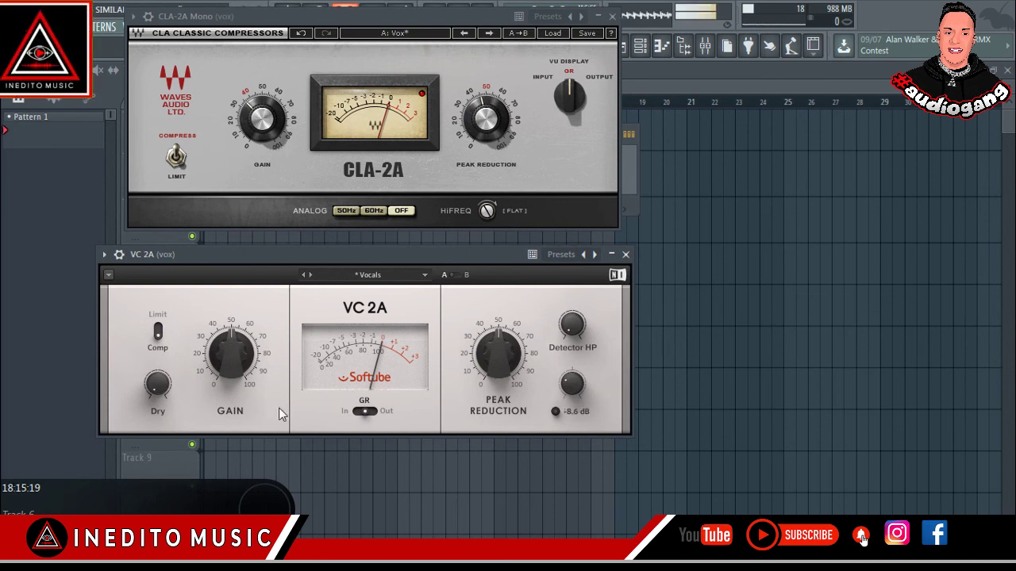
pyautogui.moveTo(161, 388)
pyautogui.mouseDown()
pyautogui.moveTo(161, 361)
pyautogui.moveTo(159, 396)
pyautogui.mouseUp()
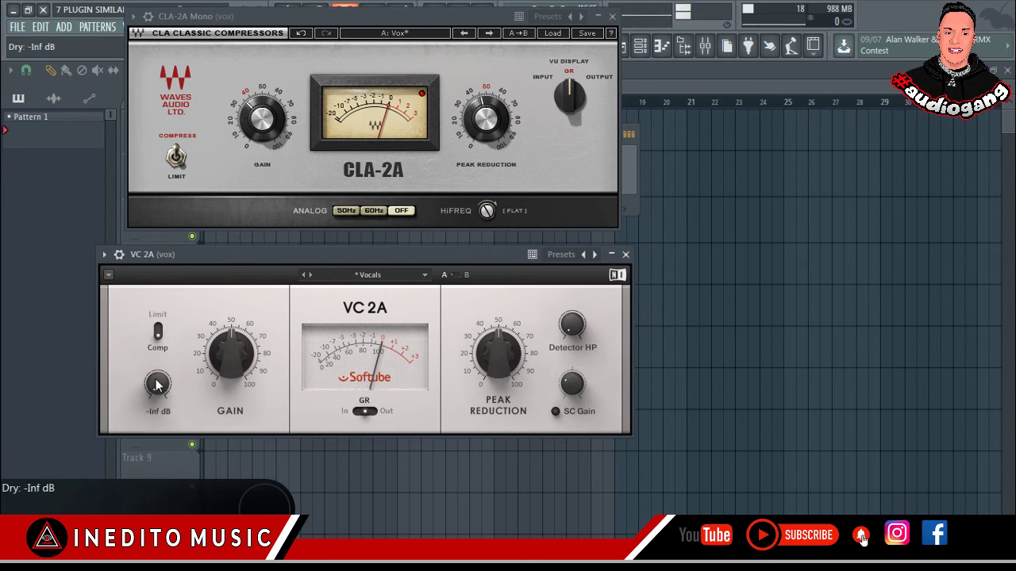
pyautogui.moveTo(243, 352)
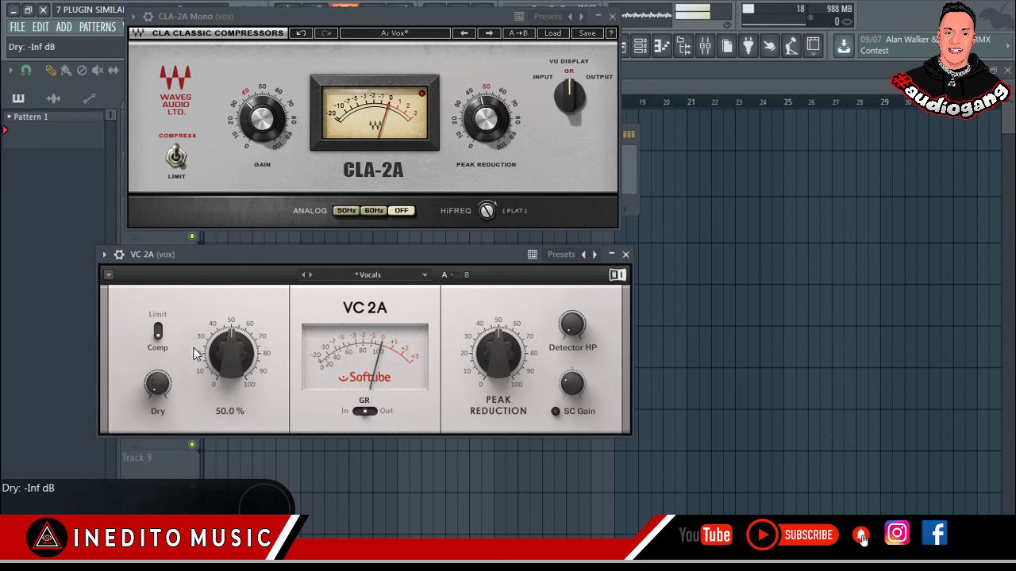
pyautogui.click(159, 335)
pyautogui.click(159, 340)
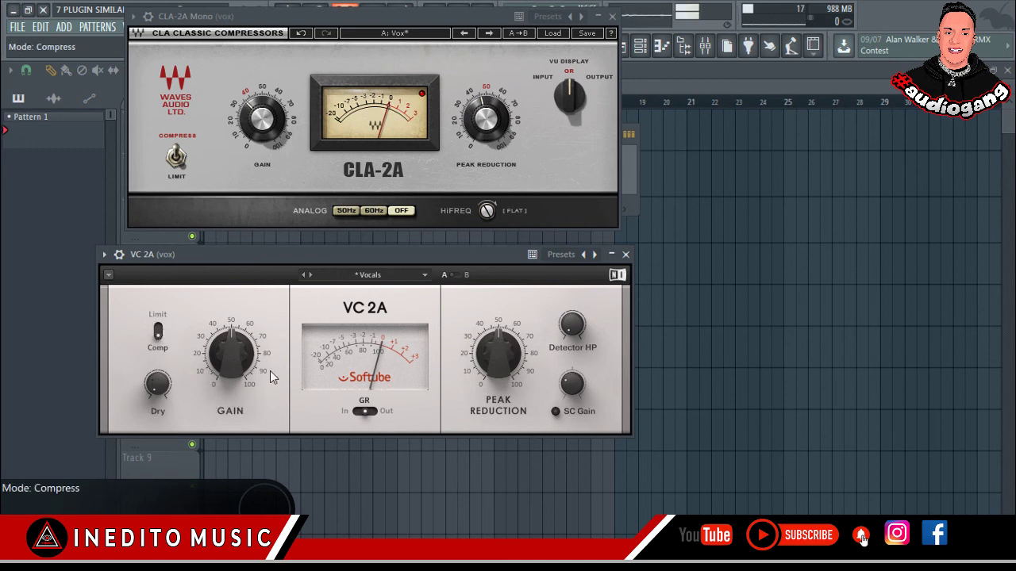
# Step: Load VC 2A's Vocals preset and start playback with the whole VC 2A window visible below CLA-2A Mono
pyautogui.click(378, 276)
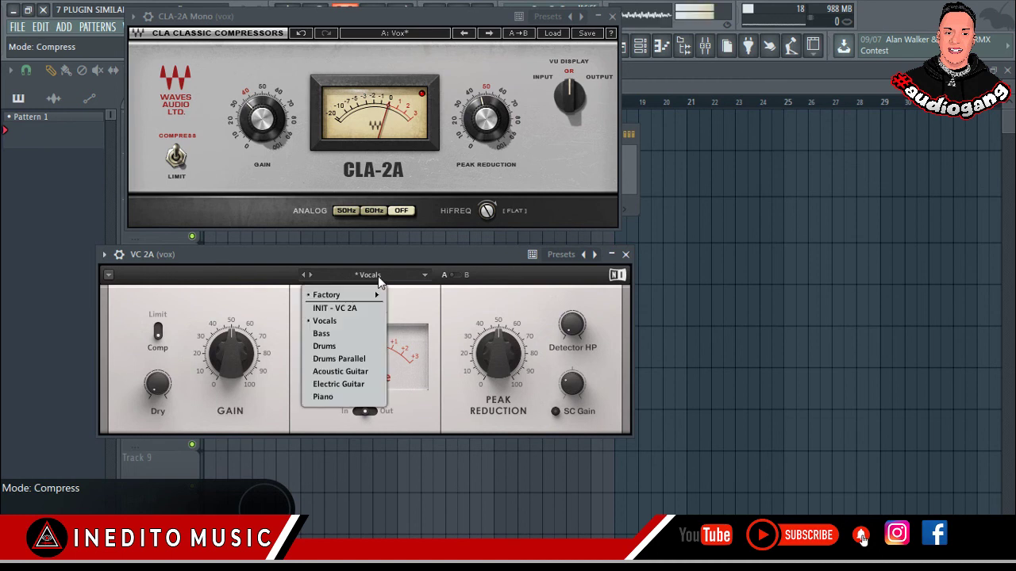
pyautogui.click(350, 325)
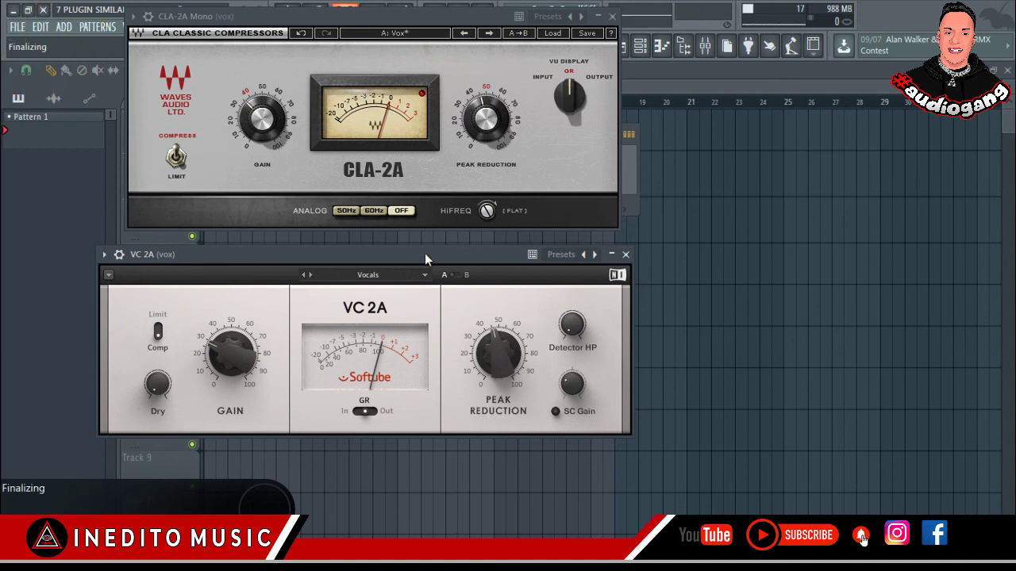
pyautogui.moveTo(342, 22)
pyautogui.mouseDown()
pyautogui.moveTo(552, 36)
pyautogui.moveTo(346, 27)
pyautogui.mouseUp()
pyautogui.press('space')
pyautogui.moveTo(281, 252); pyautogui.dragTo(281, 261)
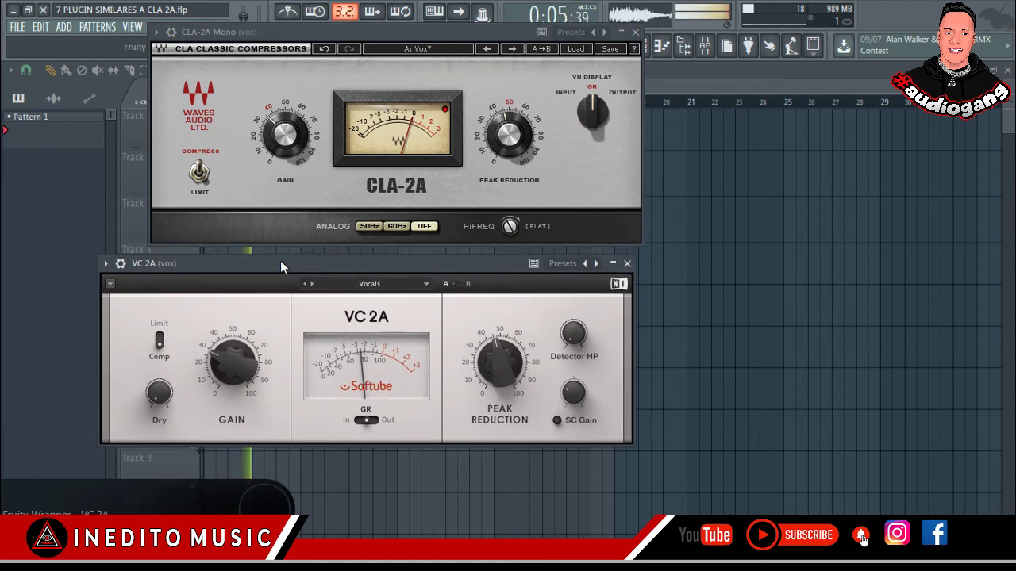
# Step: Realign the CLA-2A Mono and VC 2A windows while auditioning the vocal, save the project and stop playback
pyautogui.moveTo(280, 260); pyautogui.dragTo(240, 257)
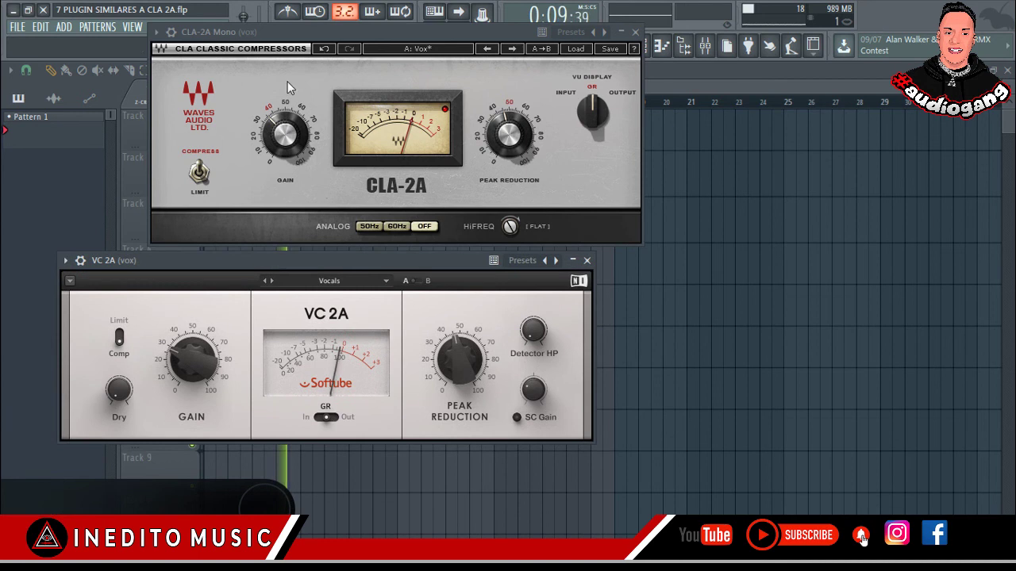
pyautogui.moveTo(305, 32); pyautogui.dragTo(277, 42)
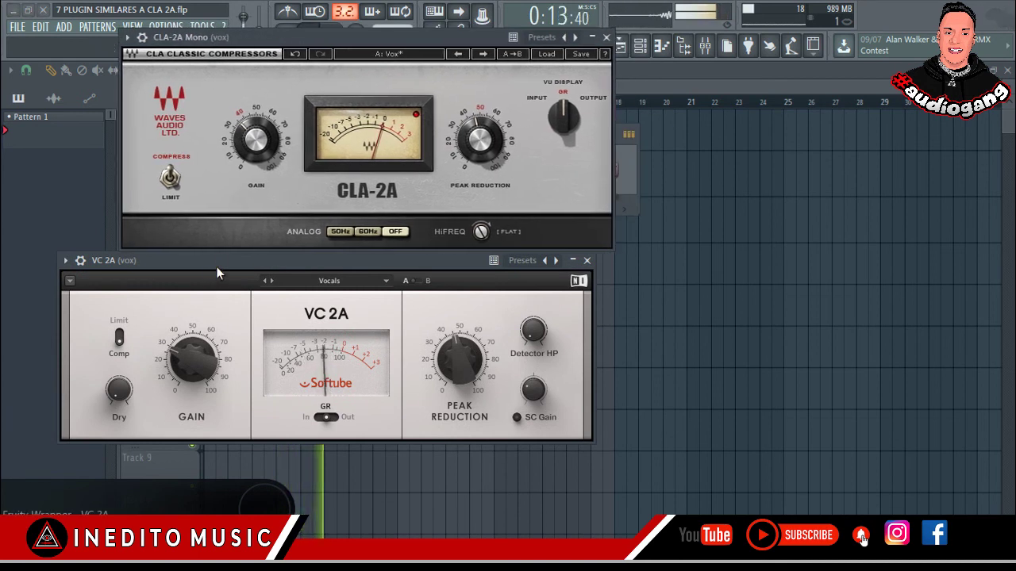
pyautogui.moveTo(216, 268); pyautogui.dragTo(209, 280)
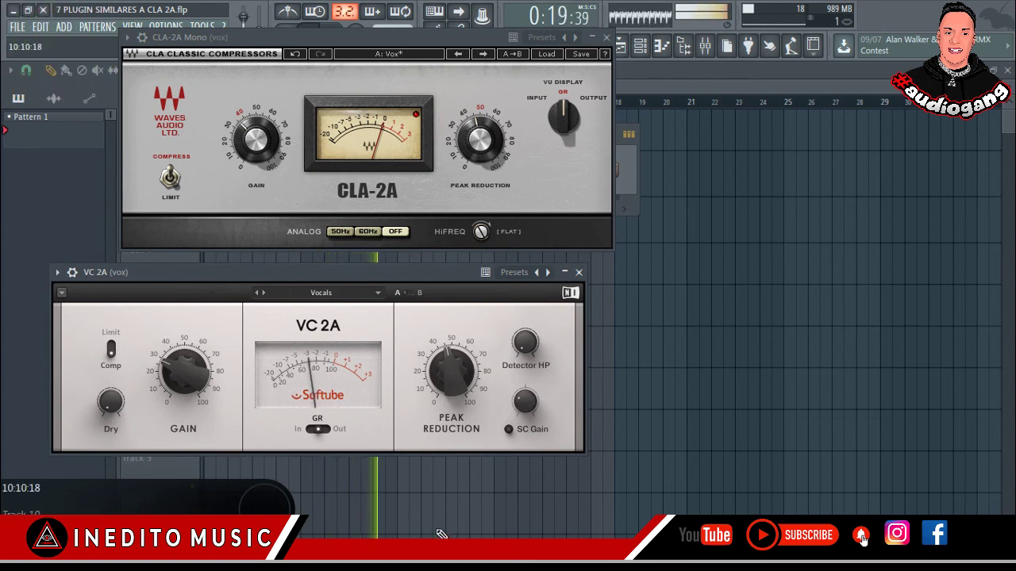
pyautogui.hotkey('ctrl', 's')
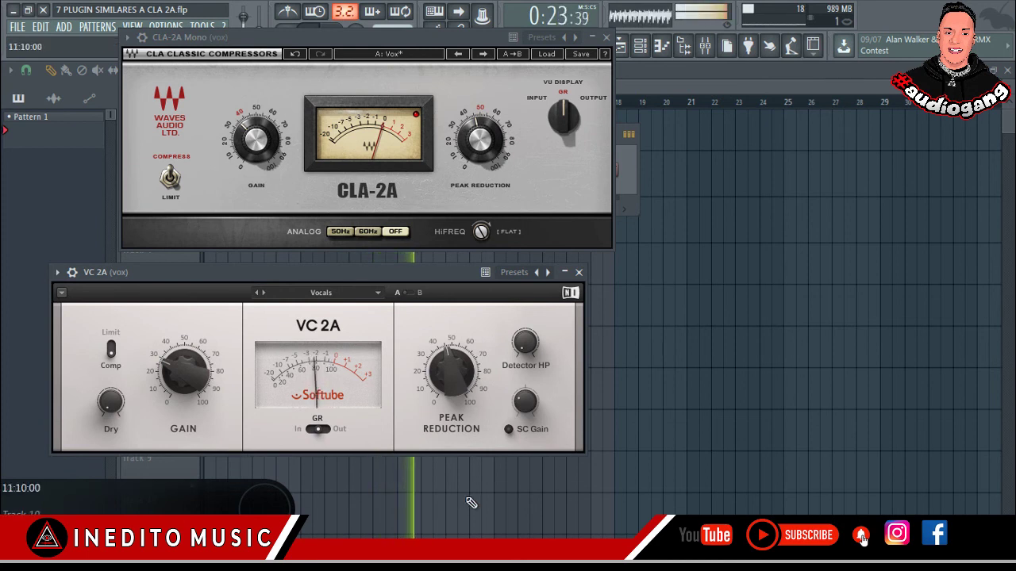
pyautogui.moveTo(417, 271); pyautogui.dragTo(447, 272)
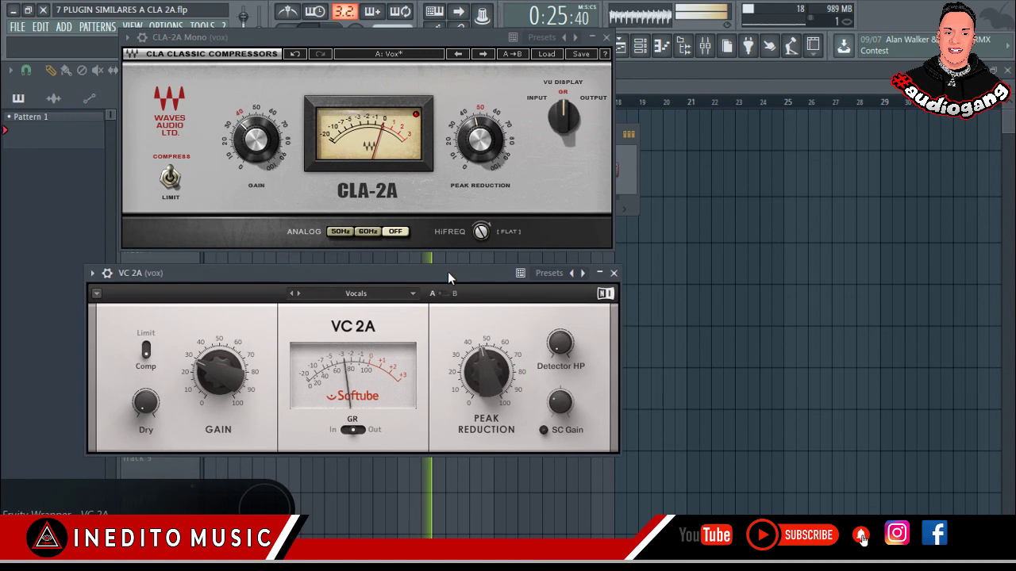
pyautogui.press('space')
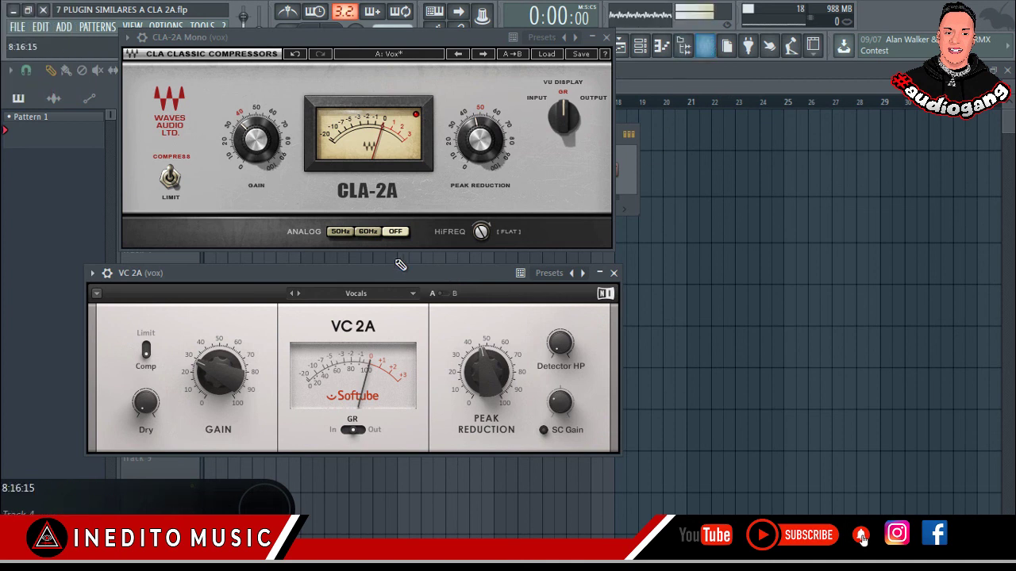
# Step: Try VC 2A at 31.0 % gain and 41.0 % peak reduction, and settle on 39.0 % gain and 61.0 % peak reduction
pyautogui.click(354, 294)
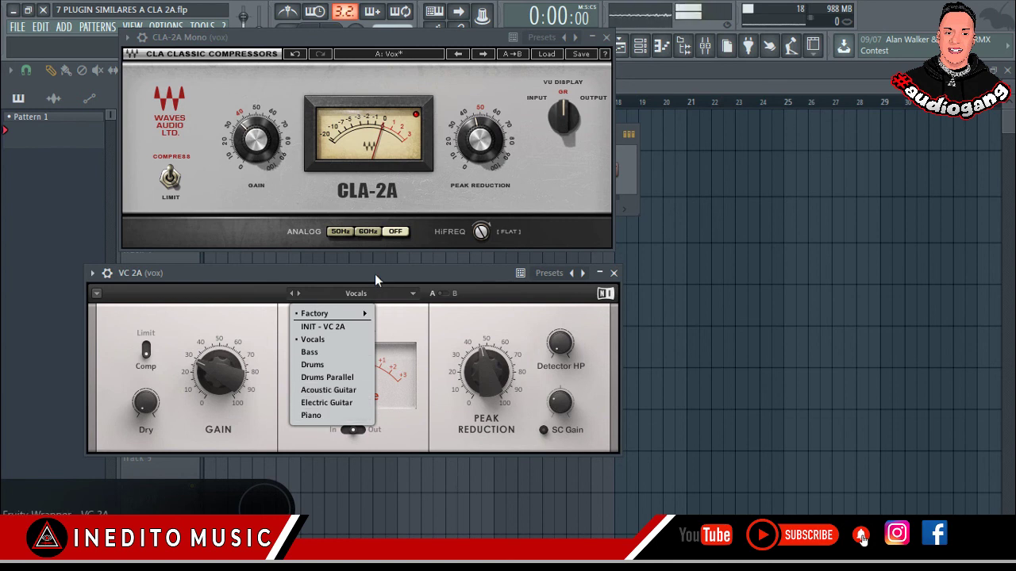
pyautogui.click(448, 322)
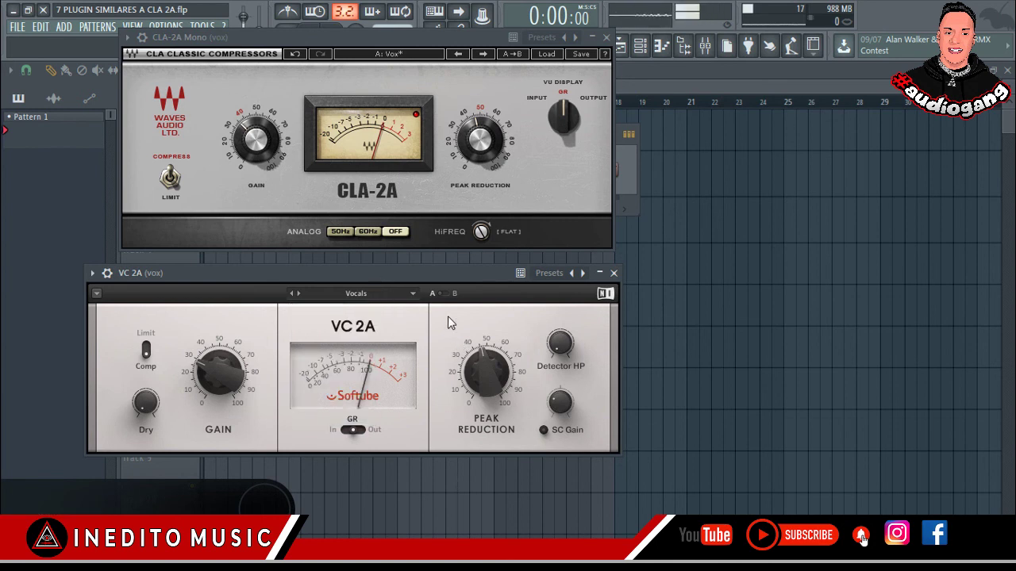
pyautogui.moveTo(229, 361); pyautogui.dragTo(220, 371)
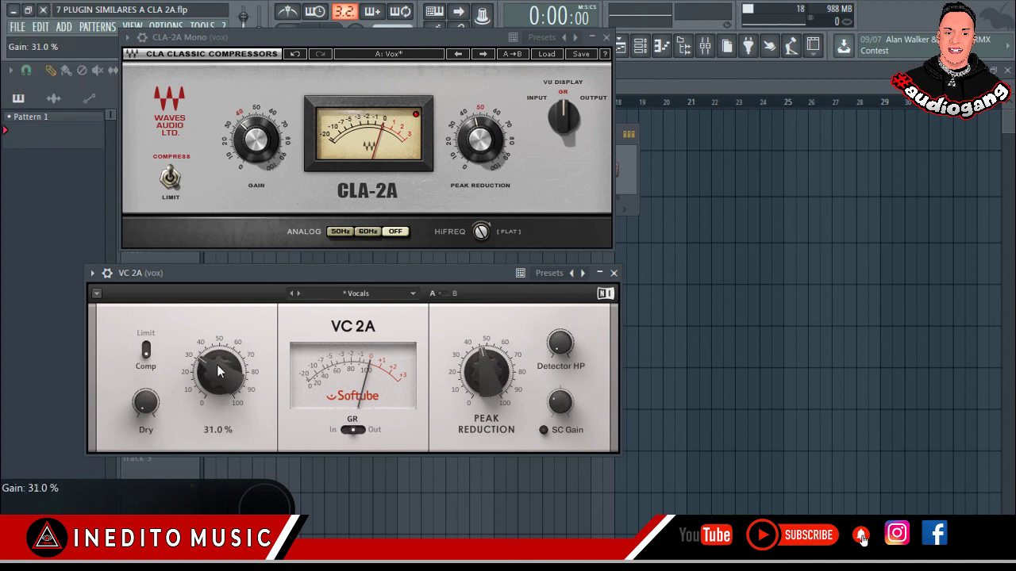
pyautogui.moveTo(465, 382); pyautogui.dragTo(466, 379)
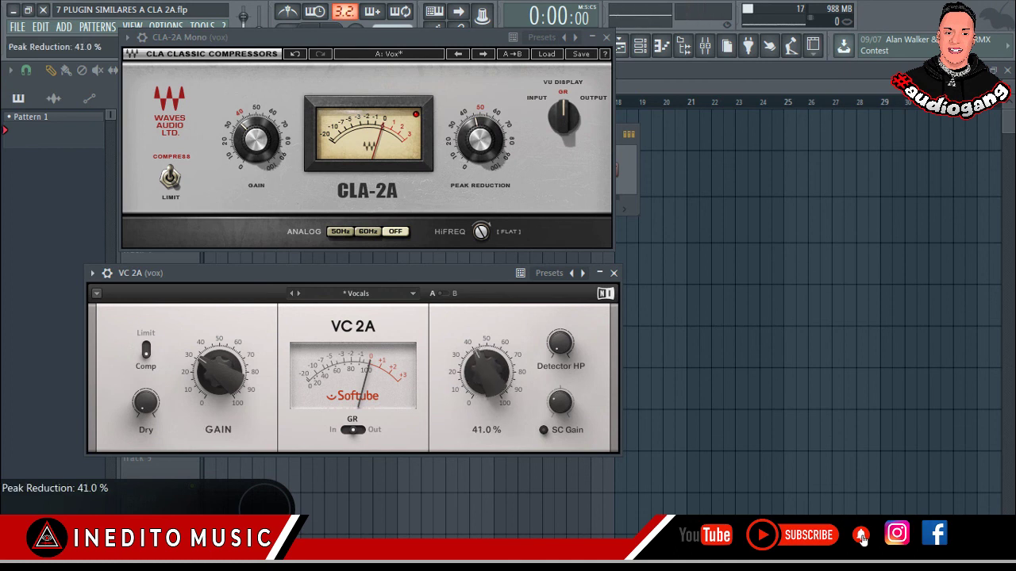
pyautogui.moveTo(214, 369); pyautogui.dragTo(214, 364)
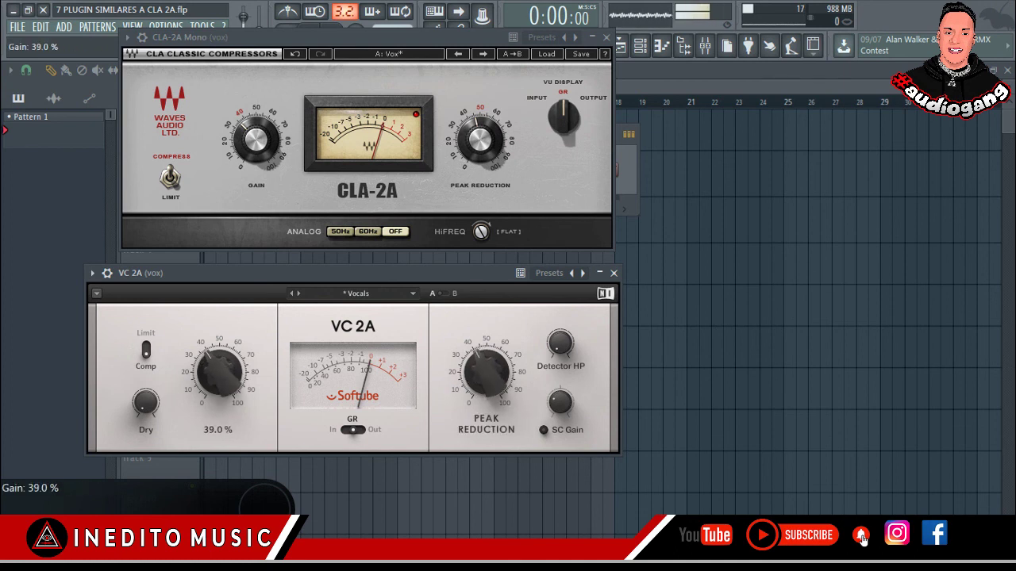
pyautogui.moveTo(472, 374); pyautogui.dragTo(474, 369)
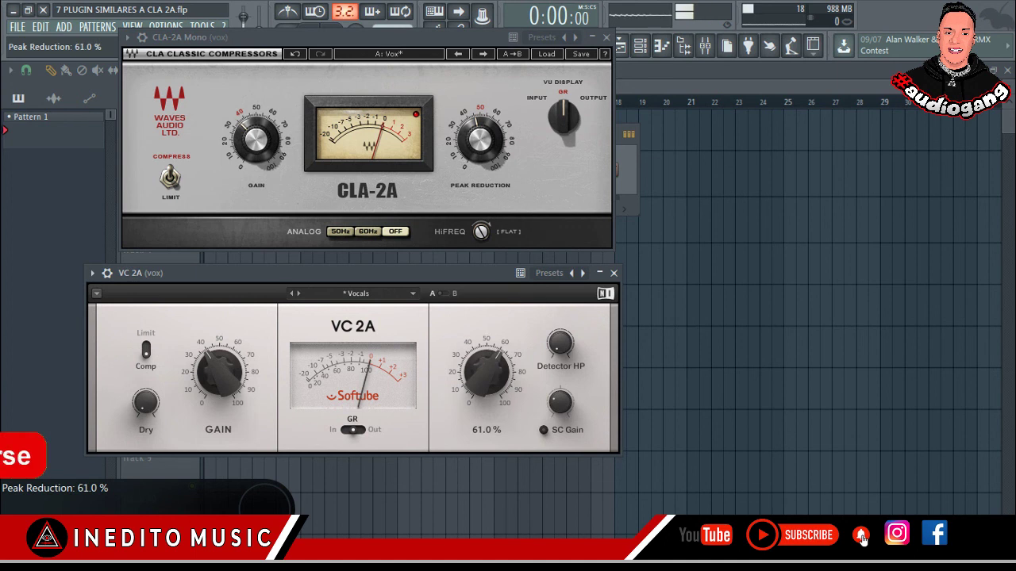
# Step: Audition the vocal through VC 2A while repositioning its window below CLA-2A Mono, and stop playback
pyautogui.moveTo(441, 276); pyautogui.dragTo(448, 277)
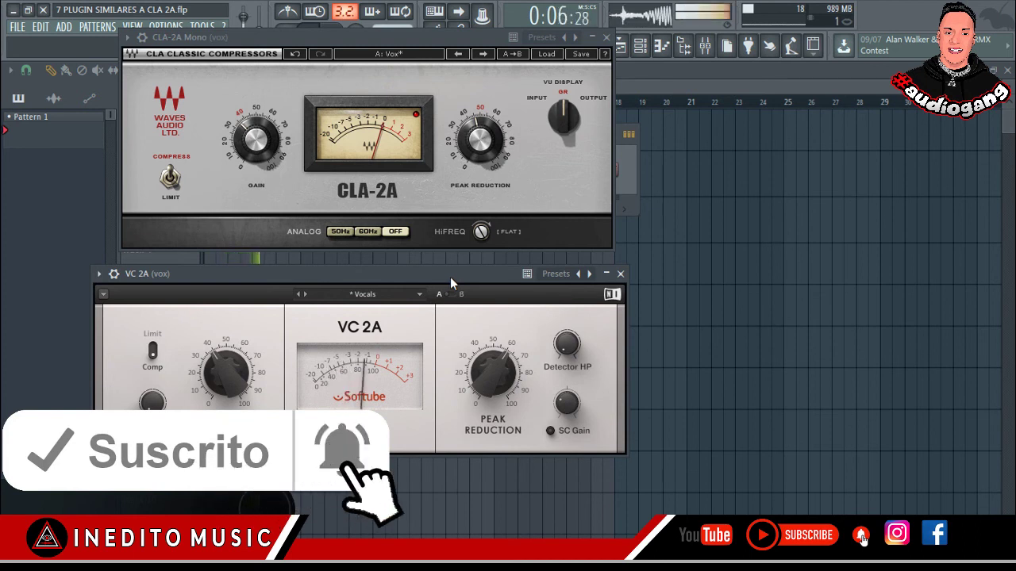
pyautogui.moveTo(450, 277); pyautogui.dragTo(417, 272)
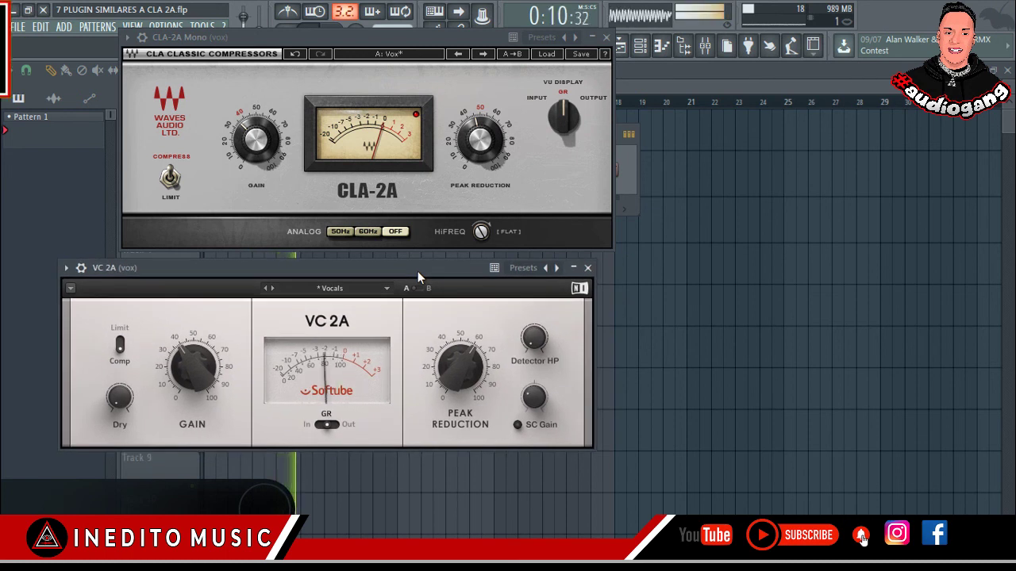
pyautogui.press('space')
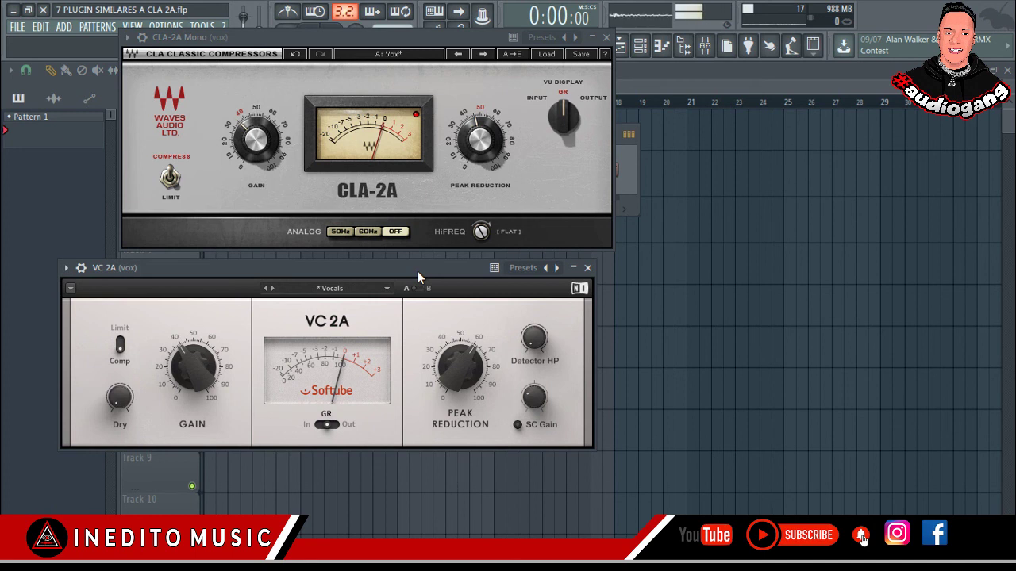
pyautogui.moveTo(418, 271); pyautogui.dragTo(394, 271)
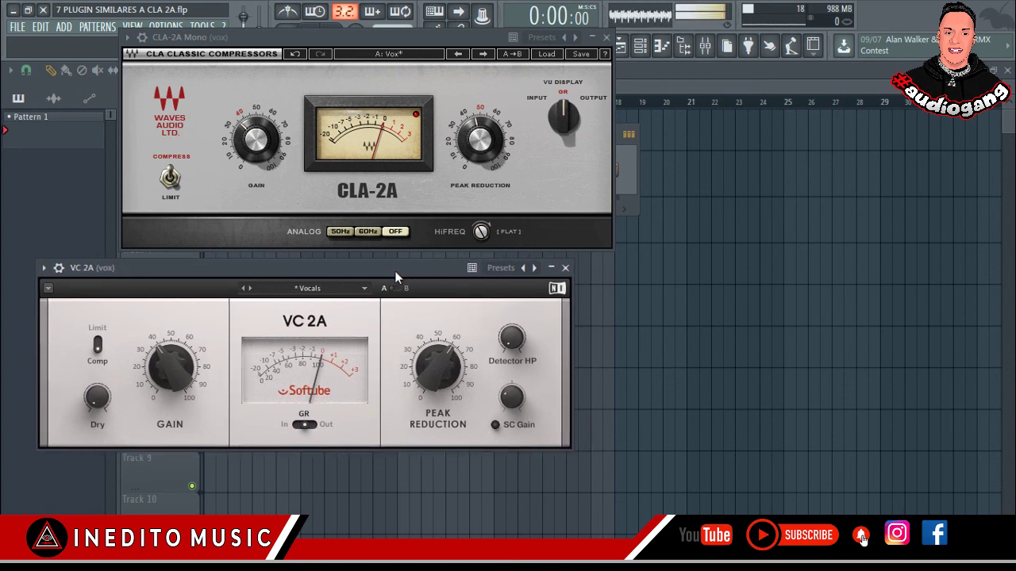
# Step: Dismiss the recording prompt, realign the CLA-2A Mono and VC 2A windows, and close VC 2A
pyautogui.click(361, 30)
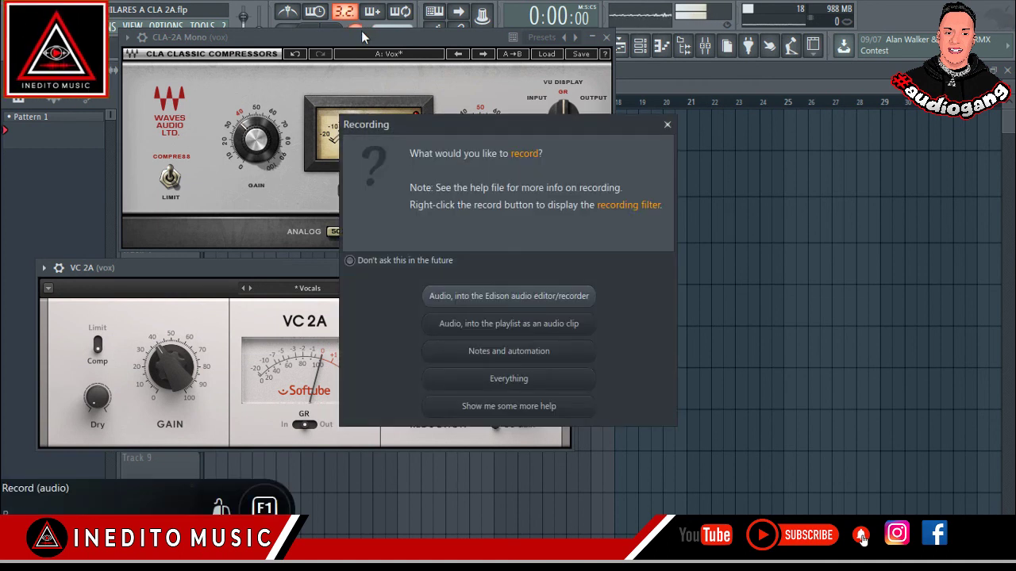
pyautogui.click(667, 125)
pyautogui.moveTo(456, 44); pyautogui.dragTo(364, 37)
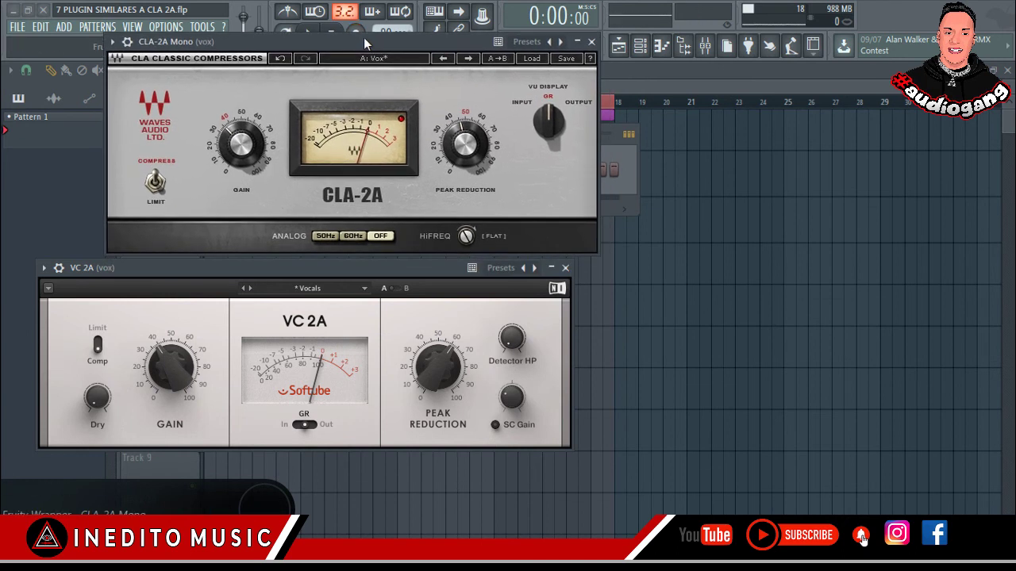
pyautogui.moveTo(300, 270); pyautogui.dragTo(311, 280)
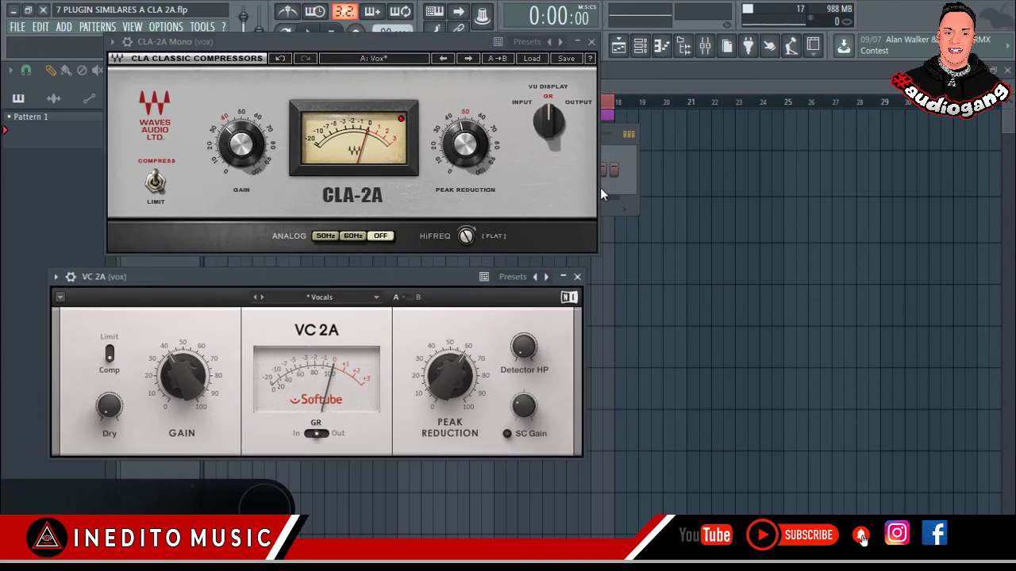
pyautogui.moveTo(460, 49); pyautogui.dragTo(458, 68)
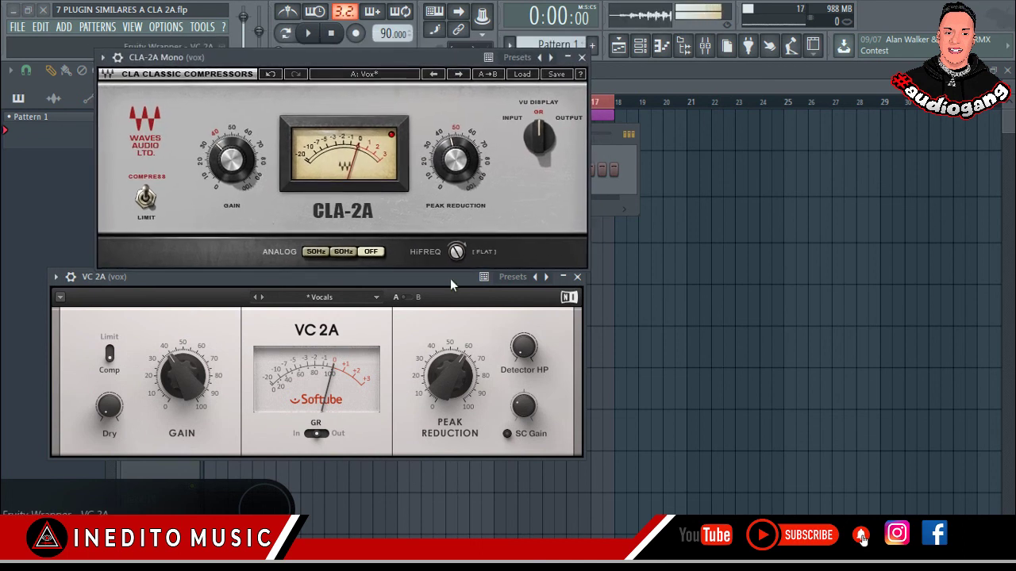
pyautogui.moveTo(450, 278); pyautogui.dragTo(457, 288)
pyautogui.click(583, 287)
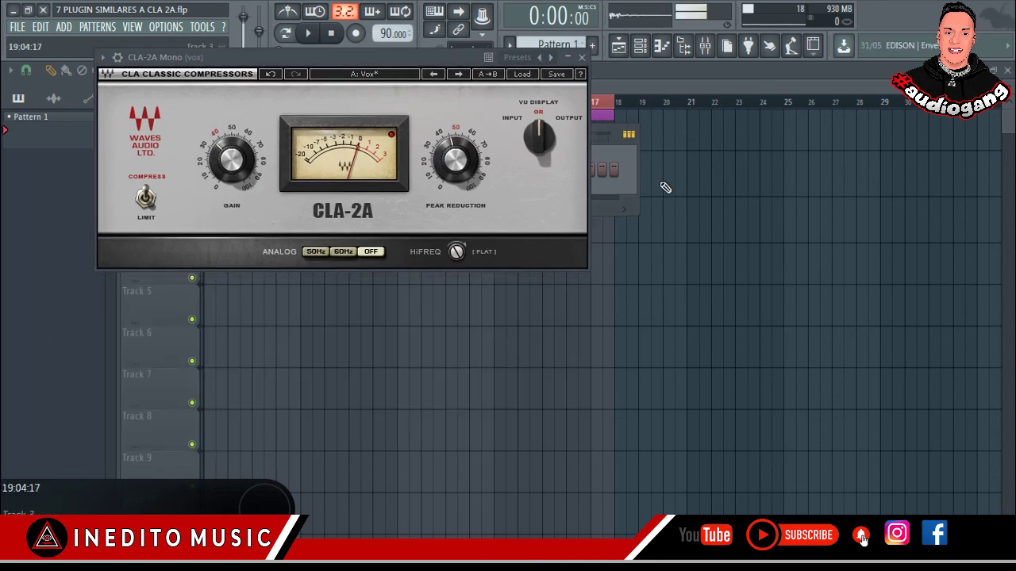
# Step: Open Summit Audio TLA-100A from the vox mixer track as the active compressor and arrange its window below CLA-2A Mono
pyautogui.click(705, 45)
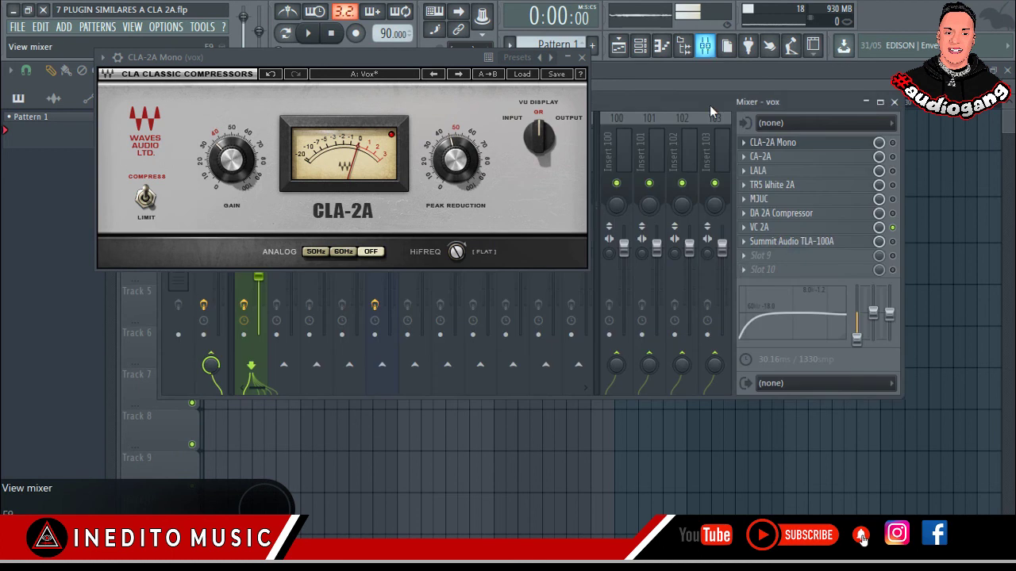
pyautogui.click(863, 243)
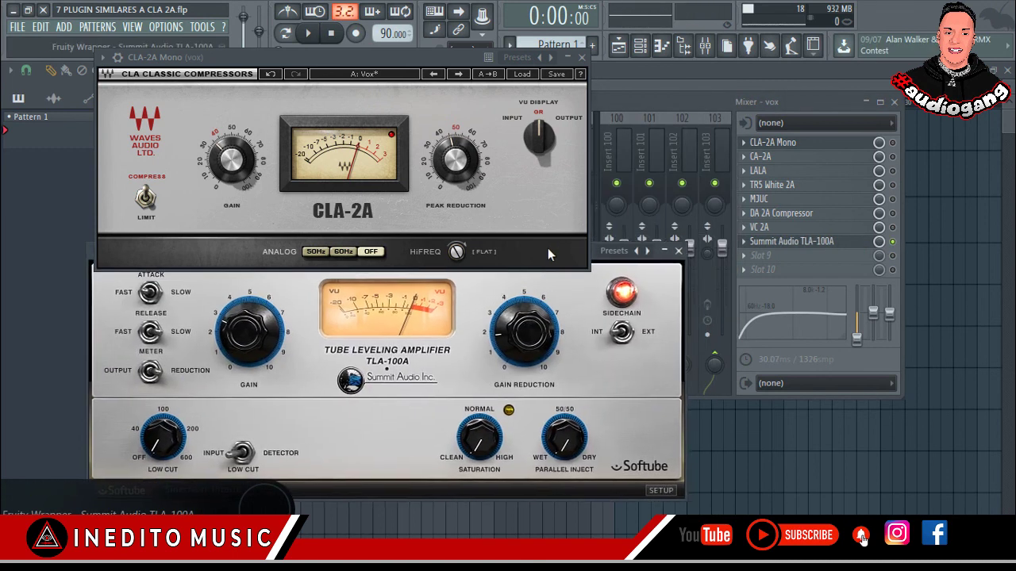
pyautogui.moveTo(423, 56); pyautogui.dragTo(454, 9)
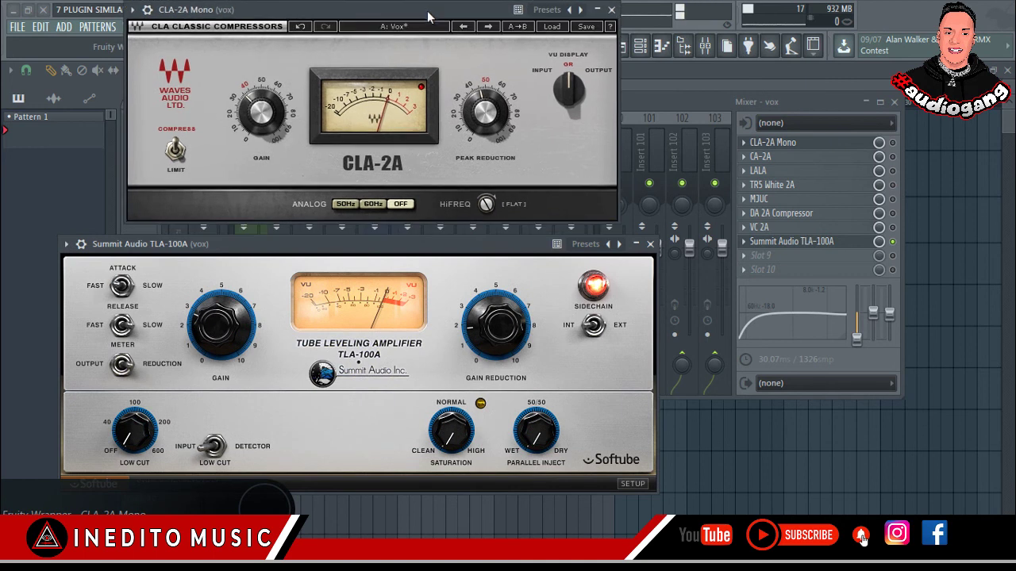
pyautogui.moveTo(455, 247); pyautogui.dragTo(447, 245)
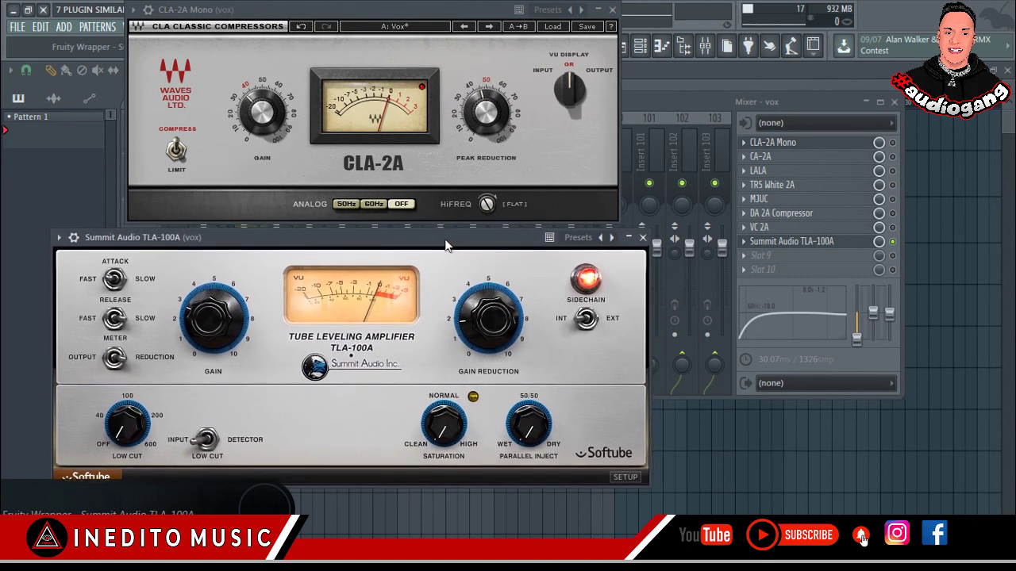
# Step: Load TLA-100A's Male Vox 1 preset and reposition its window below CLA-2A Mono
pyautogui.click(605, 241)
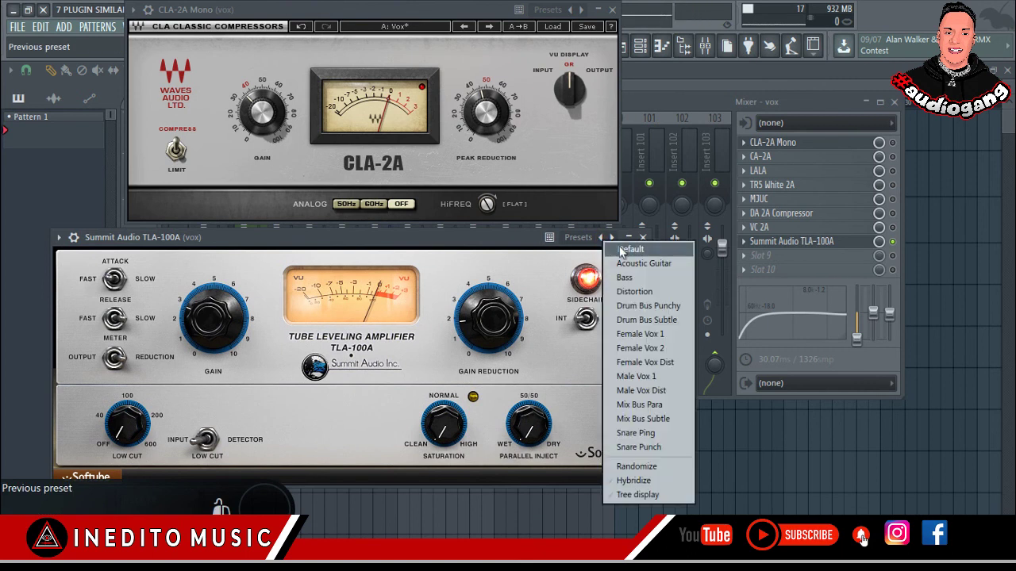
pyautogui.click(665, 377)
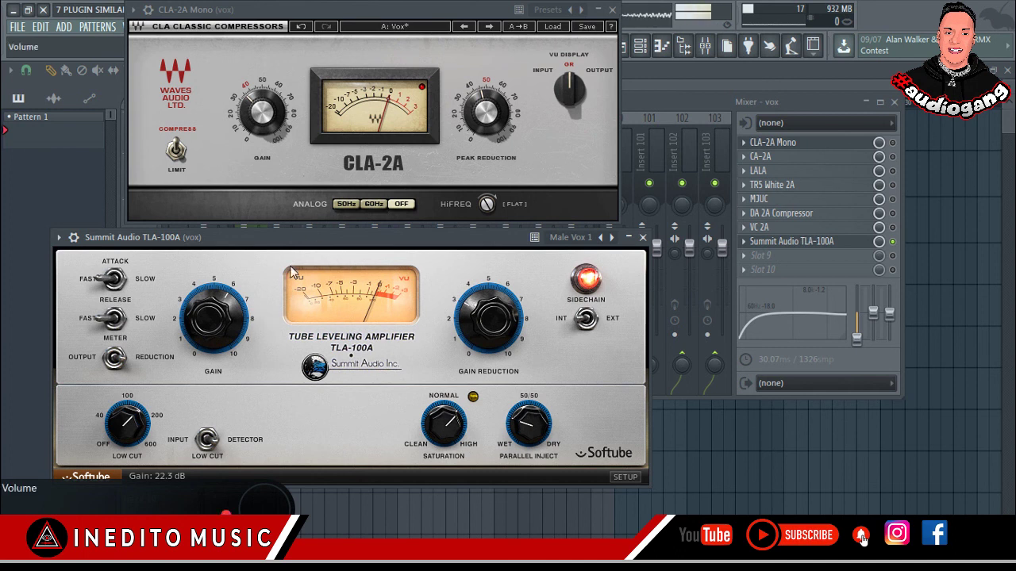
pyautogui.moveTo(347, 238); pyautogui.dragTo(351, 244)
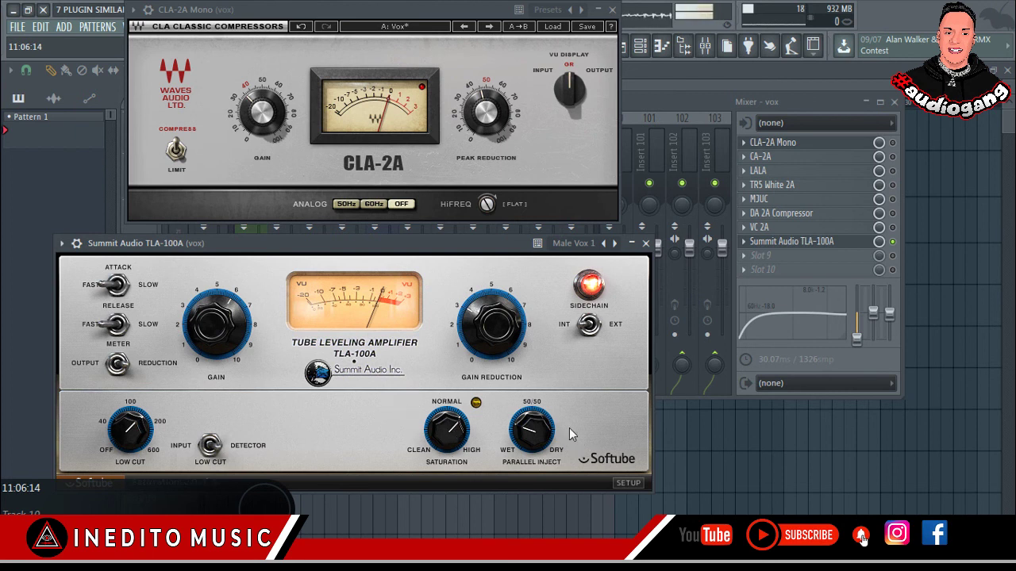
# Step: Try TLA-100A's parallel inject at 88 % and 38 %, lower the saturation toward Clean, and set parallel inject to 49 %
pyautogui.moveTo(538, 433); pyautogui.dragTo(545, 395)
pyautogui.moveTo(547, 359); pyautogui.dragTo(542, 293)
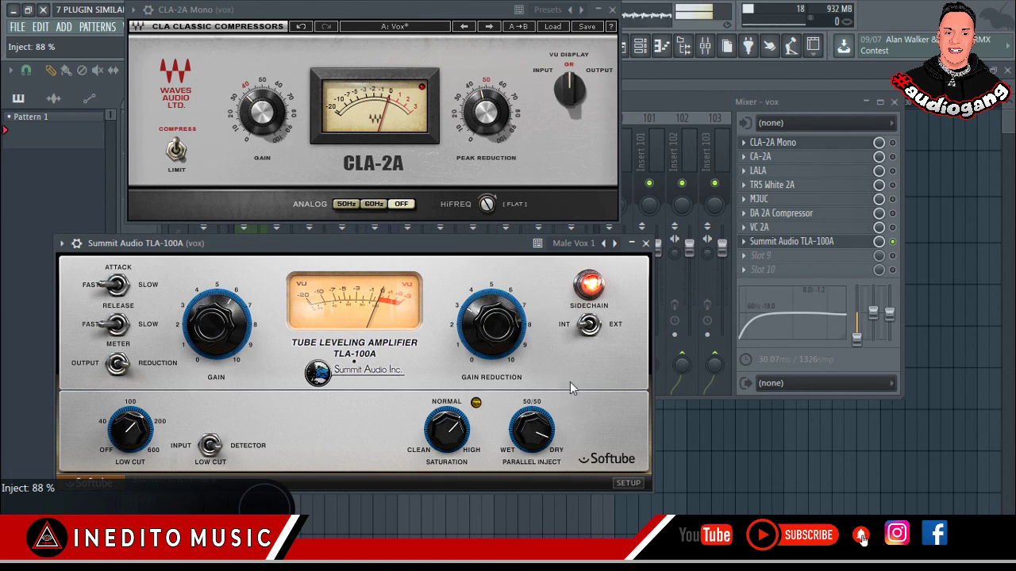
pyautogui.moveTo(490, 243); pyautogui.dragTo(509, 240)
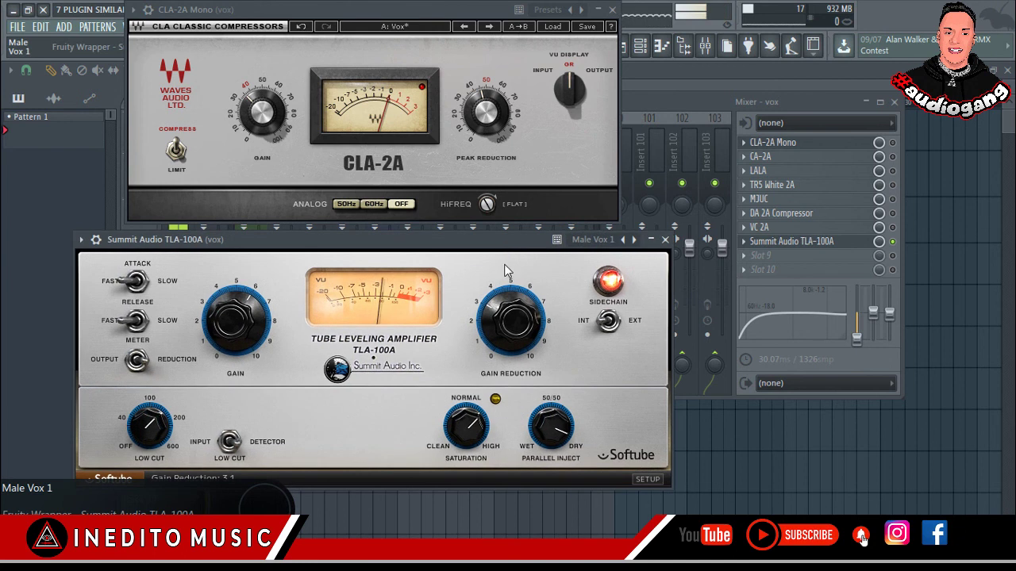
pyautogui.moveTo(559, 428); pyautogui.dragTo(549, 504)
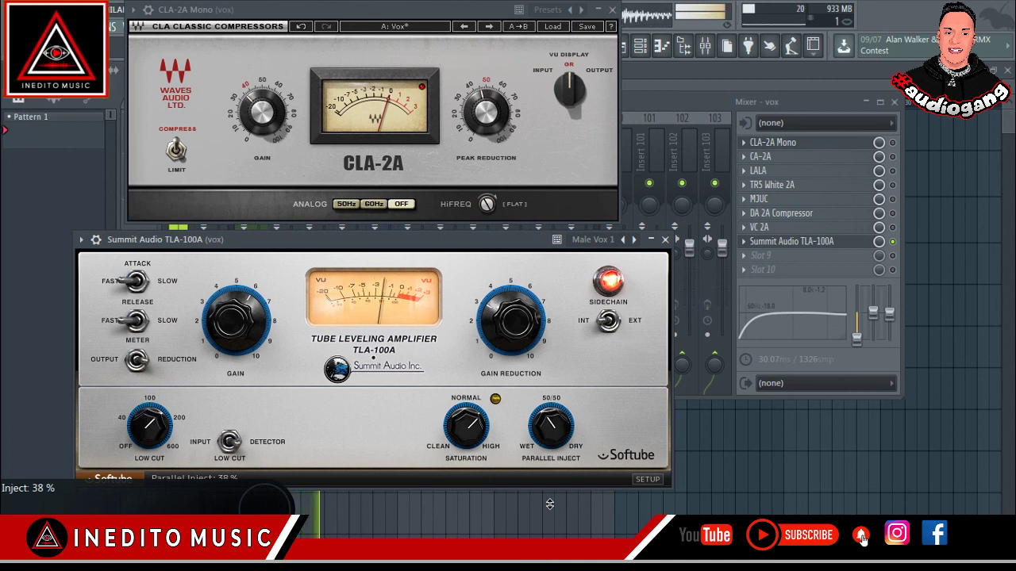
pyautogui.moveTo(493, 448); pyautogui.dragTo(455, 460)
pyautogui.moveTo(523, 436); pyautogui.dragTo(487, 424)
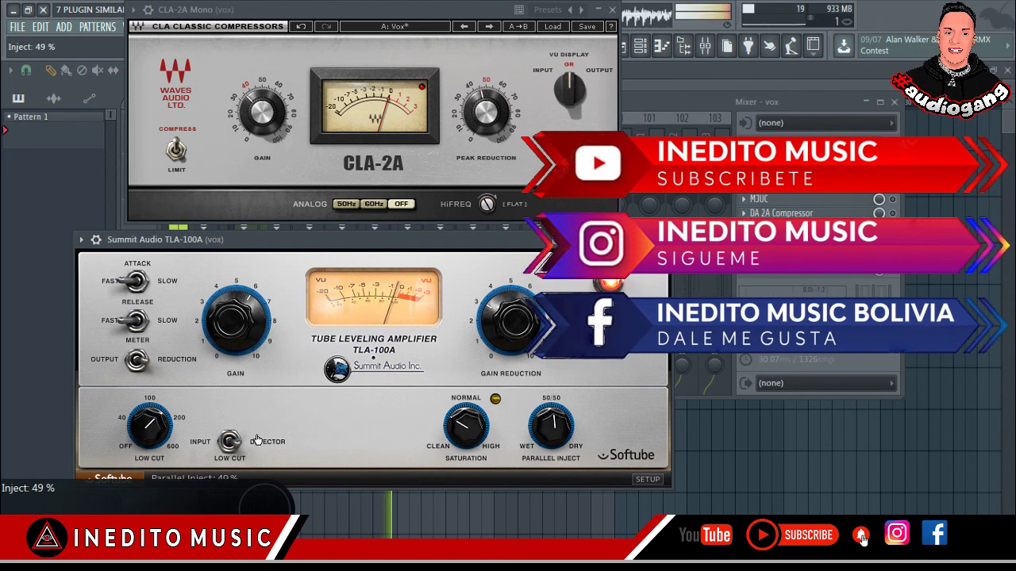
# Step: Try TLA-100A's low cut at 152 Hz and on Input, return the switch to its middle position, and set the low cut to 100 Hz
pyautogui.moveTo(150, 427)
pyautogui.mouseDown()
pyautogui.moveTo(150, 348)
pyautogui.moveTo(146, 443)
pyautogui.mouseUp()
pyautogui.moveTo(140, 512); pyautogui.dragTo(169, 385)
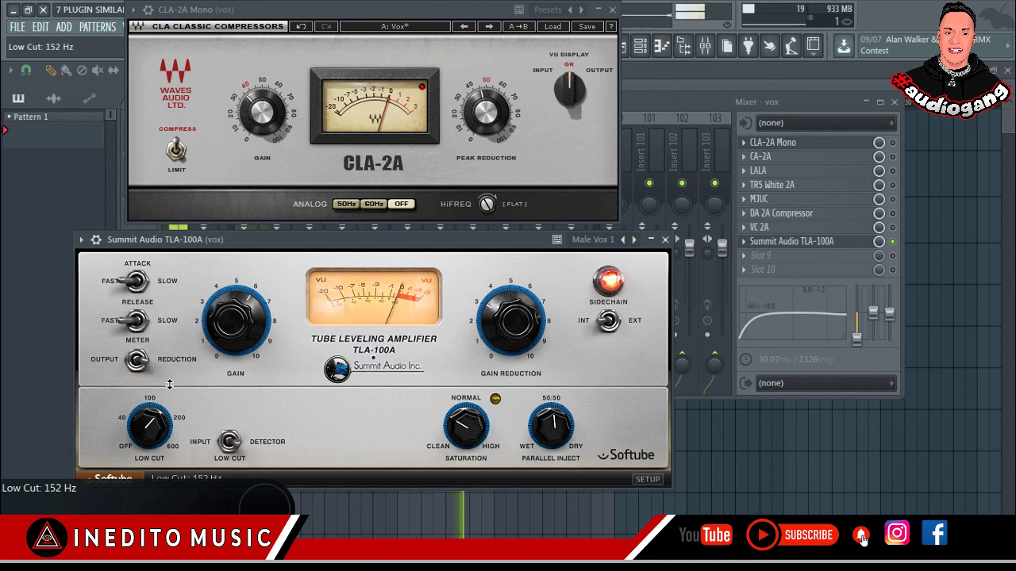
pyautogui.click(227, 443)
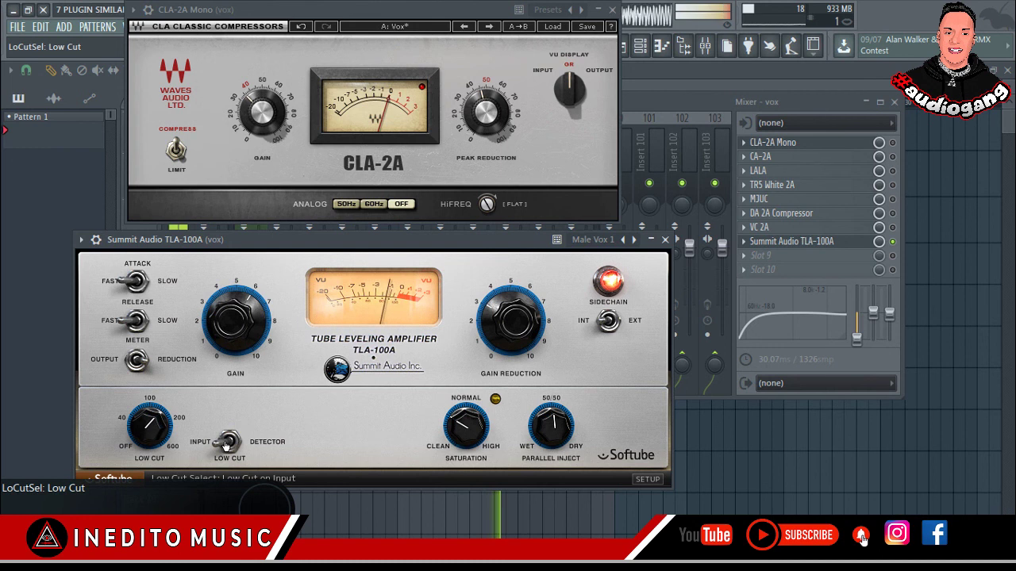
pyautogui.click(230, 443)
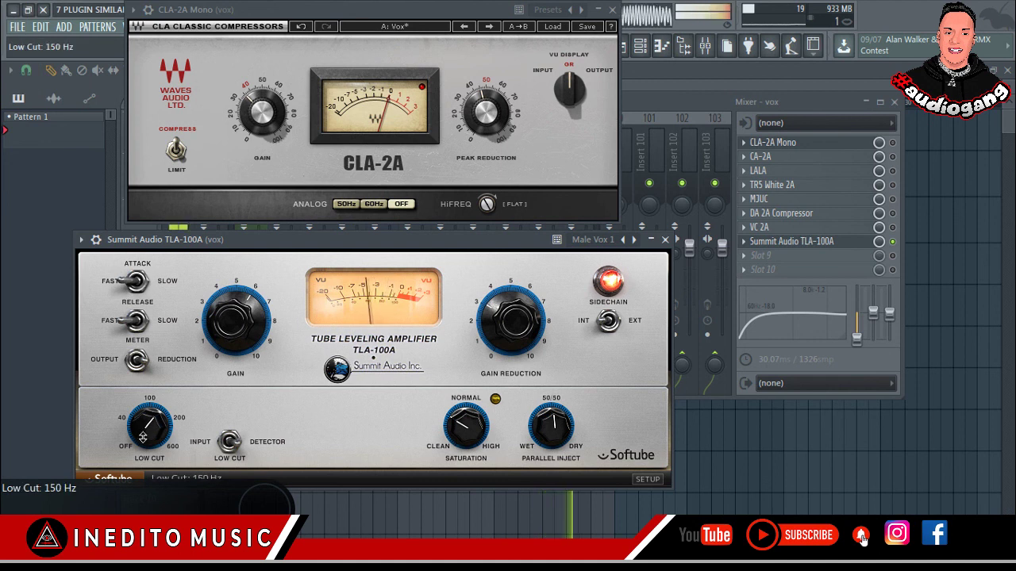
pyautogui.moveTo(142, 441); pyautogui.dragTo(141, 455)
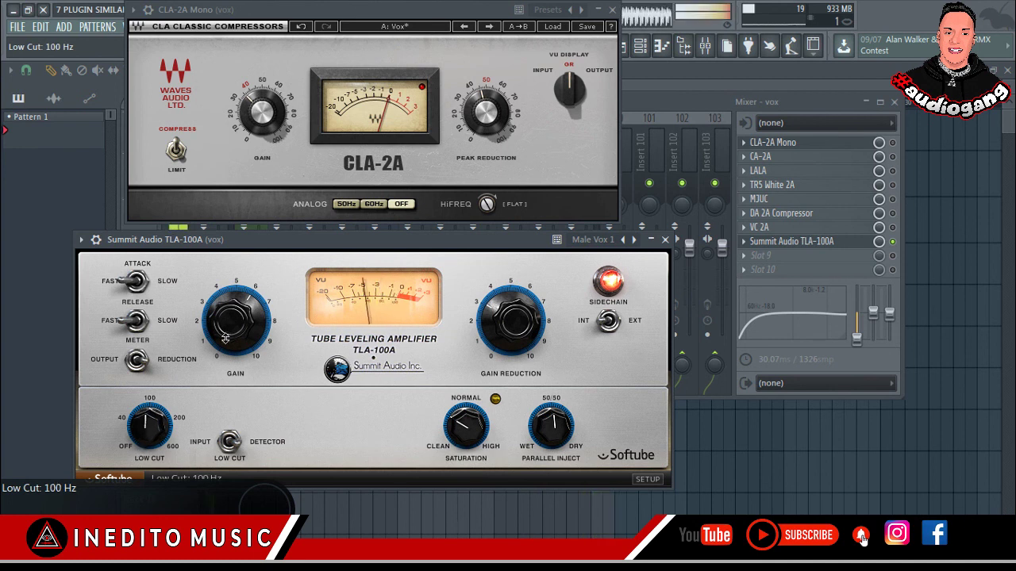
# Step: Set TLA-100A's attack to Slow and audition the Slow, Fast and Medium releases, settling on Medium
pyautogui.click(146, 287)
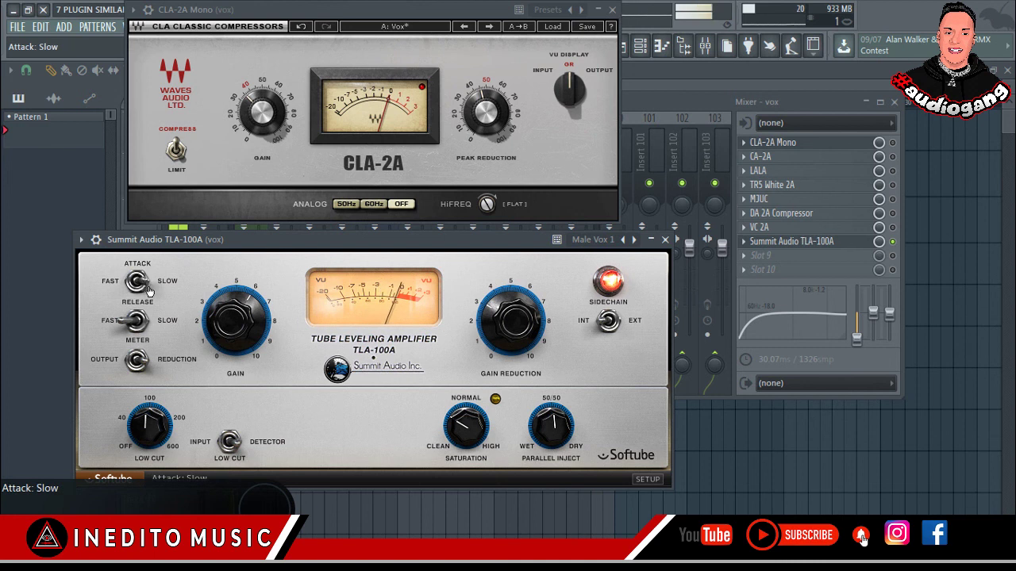
pyautogui.click(145, 328)
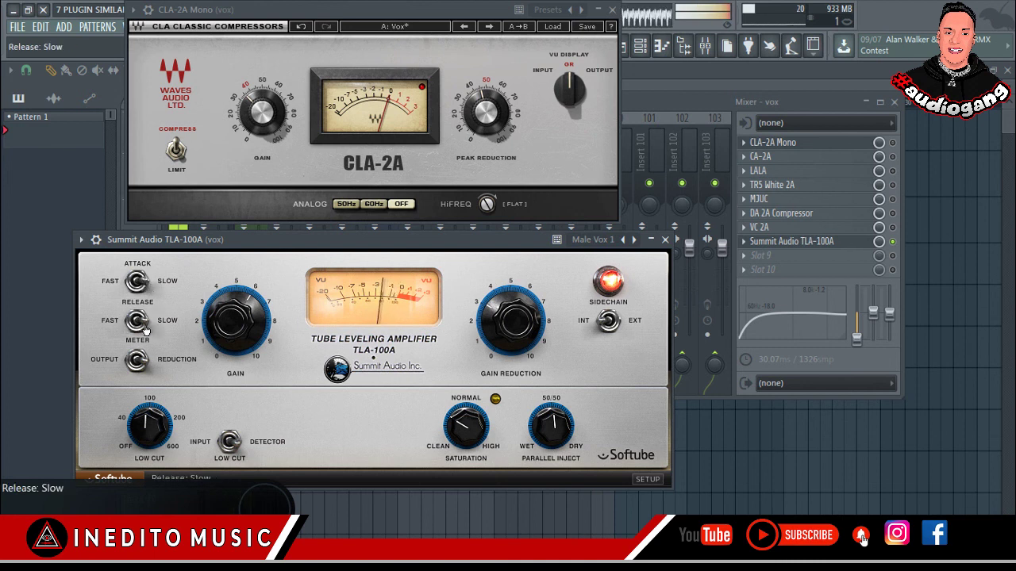
pyautogui.click(135, 324)
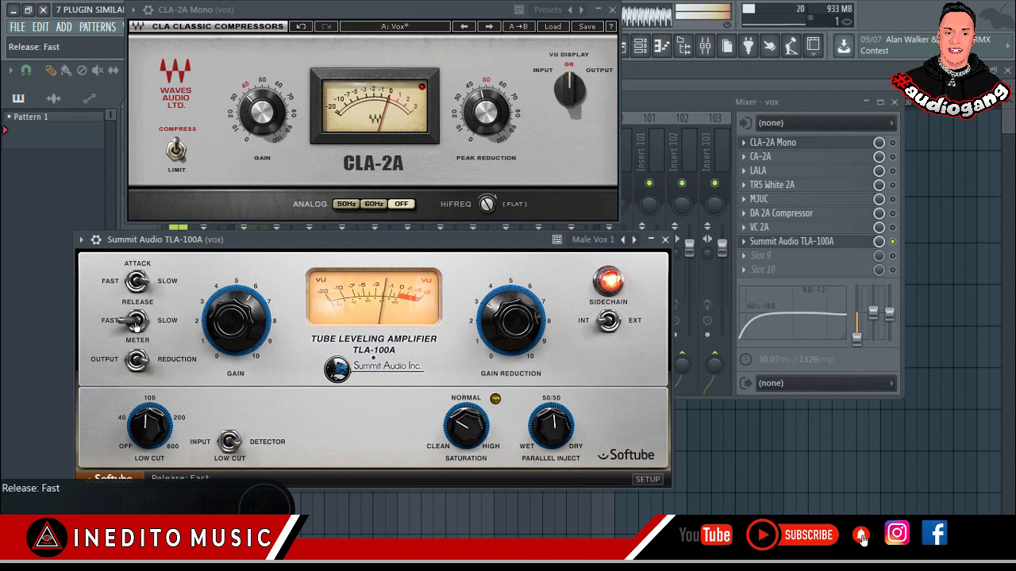
pyautogui.click(137, 361)
pyautogui.click(145, 321)
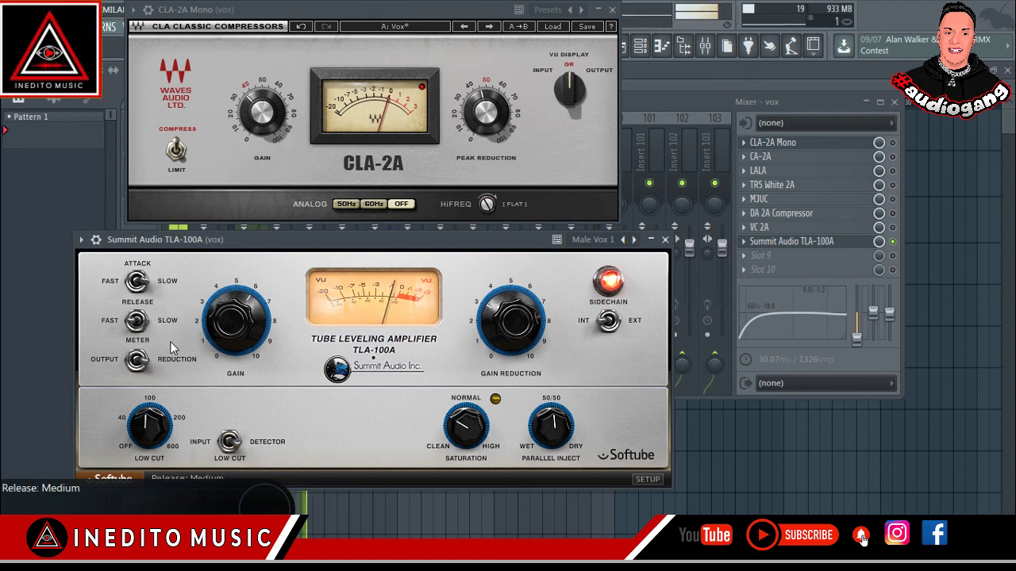
pyautogui.click(135, 322)
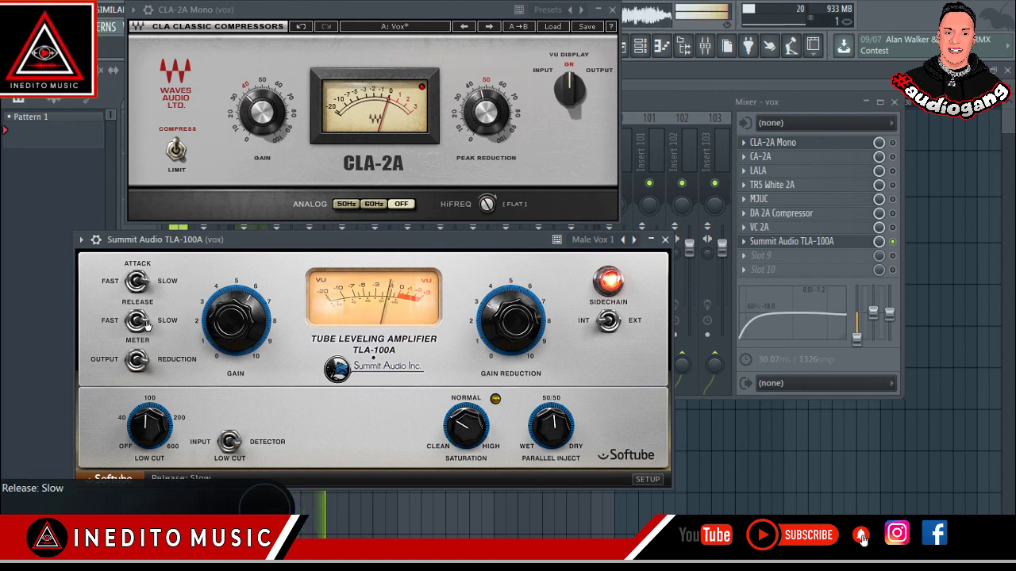
pyautogui.click(135, 322)
pyautogui.click(135, 322)
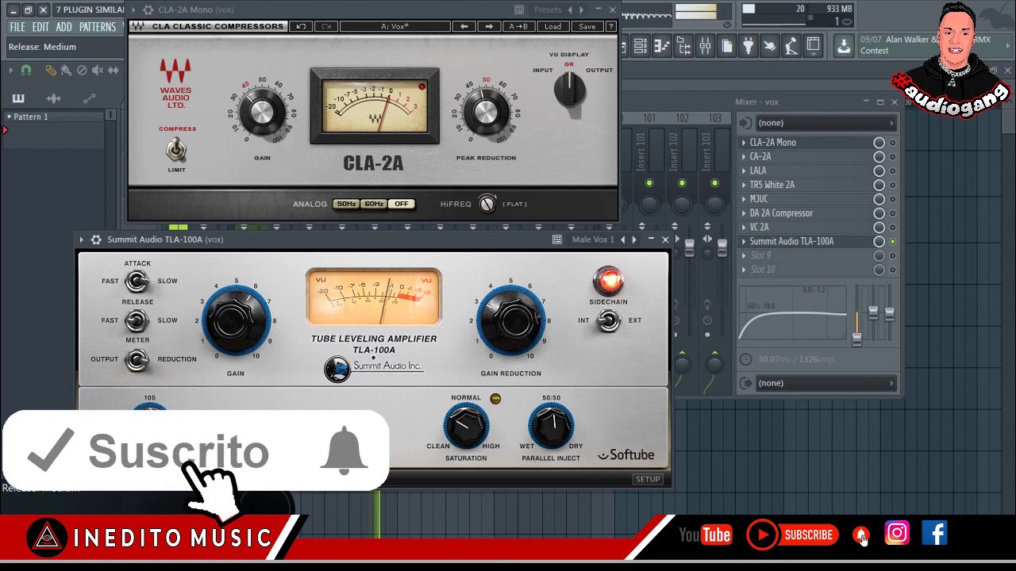
# Step: Raise TLA-100A's saturation above Normal and set its parallel inject to 60 %
pyautogui.moveTo(450, 242); pyautogui.dragTo(447, 248)
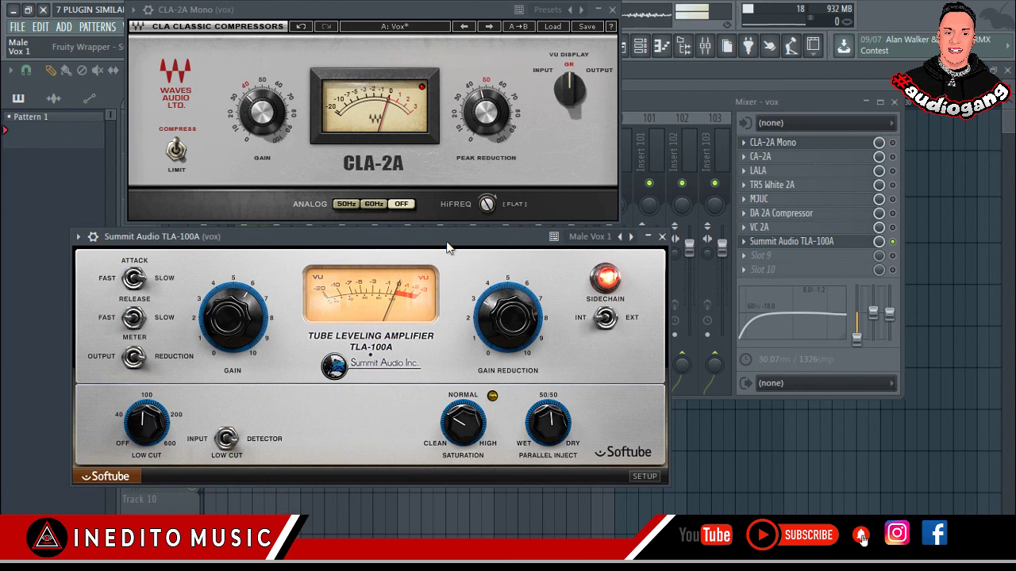
pyautogui.moveTo(452, 237); pyautogui.dragTo(460, 237)
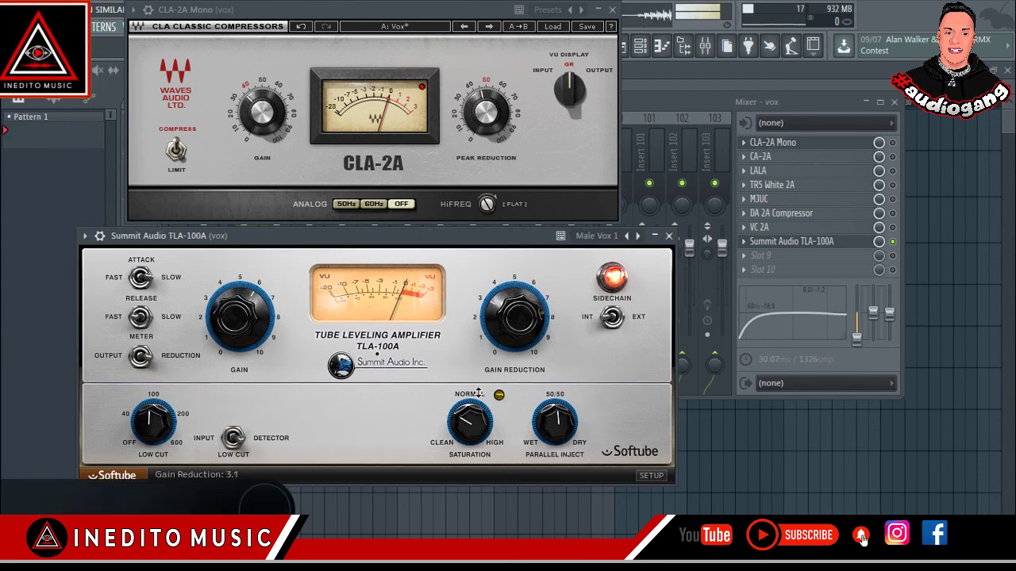
pyautogui.moveTo(476, 431); pyautogui.dragTo(472, 370)
pyautogui.moveTo(570, 435); pyautogui.dragTo(547, 414)
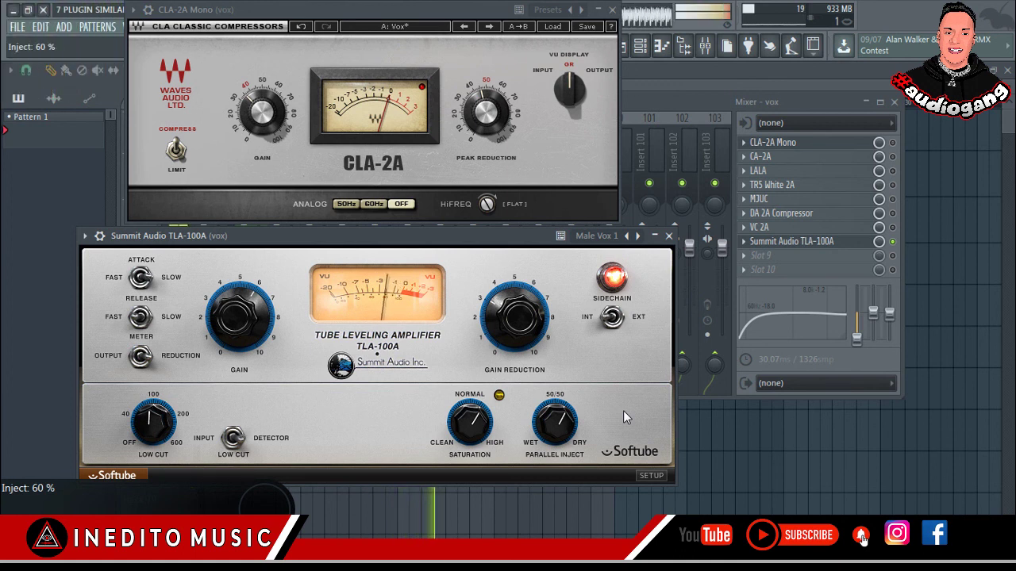
# Step: Set TLA-100A's parallel inject to 62 % and try its meter switch before returning it to the middle position
pyautogui.moveTo(477, 242); pyautogui.dragTo(457, 246)
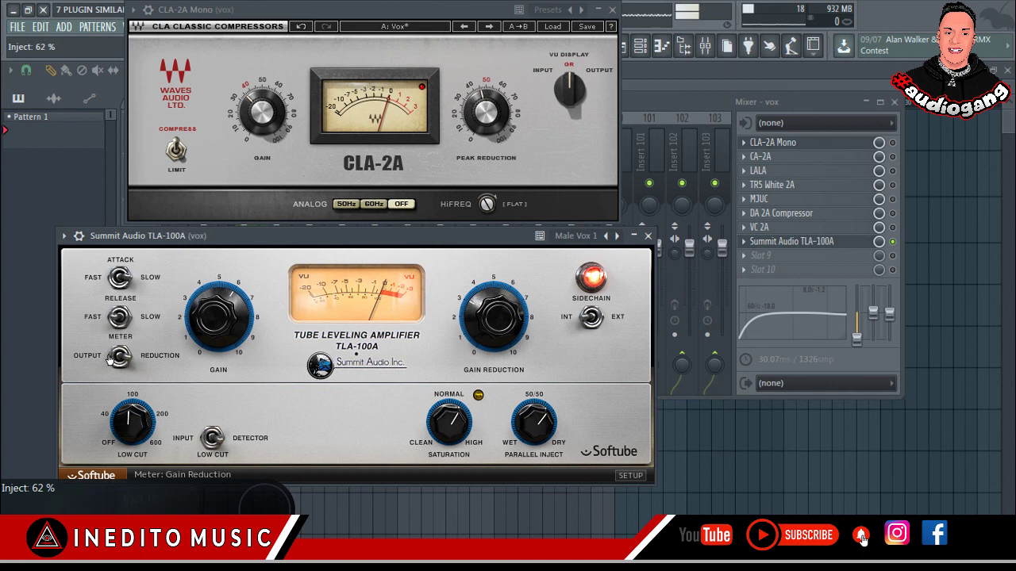
pyautogui.click(111, 358)
pyautogui.click(117, 358)
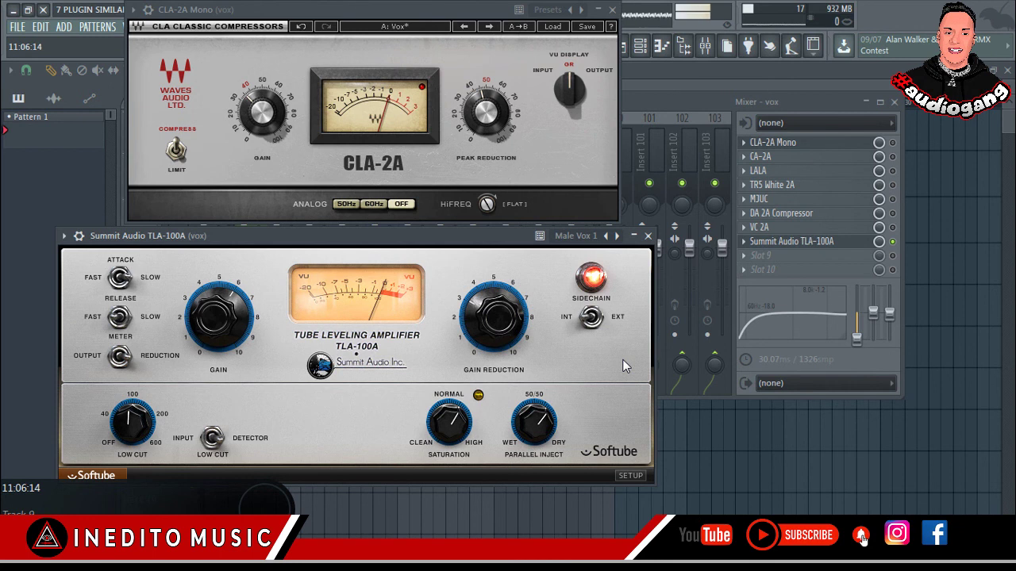
# Step: Close TLA-100A, move the CLA-2A Mono window down over the playlist, and close the mixer
pyautogui.click(648, 236)
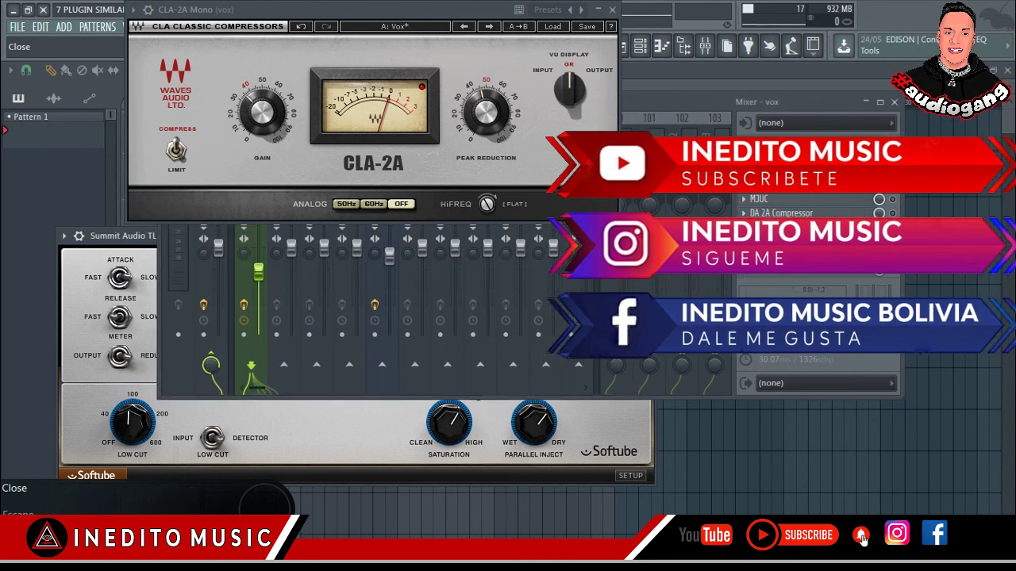
pyautogui.moveTo(405, 7); pyautogui.dragTo(342, 125)
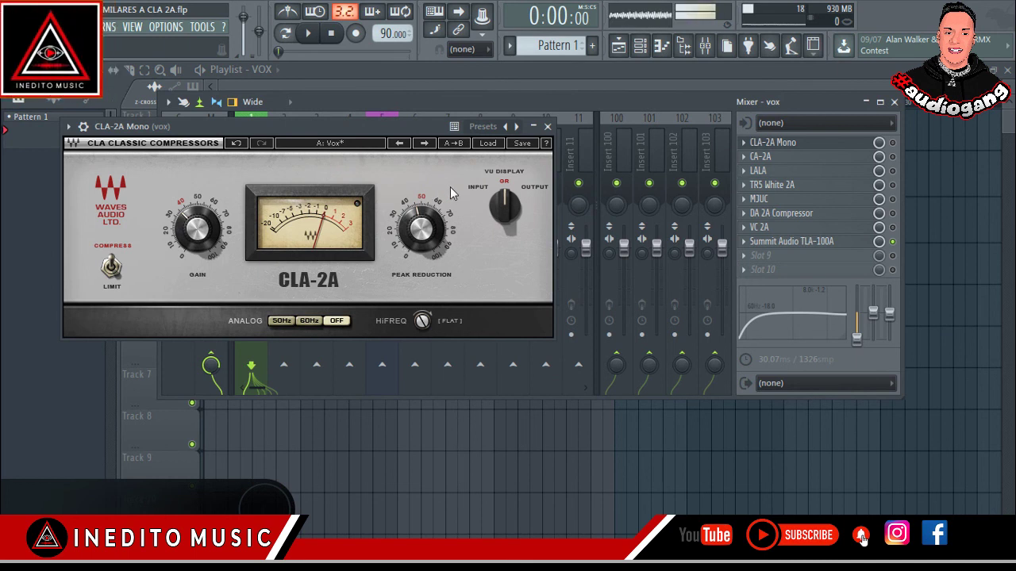
pyautogui.moveTo(421, 124); pyautogui.dragTo(375, 123)
pyautogui.click(895, 102)
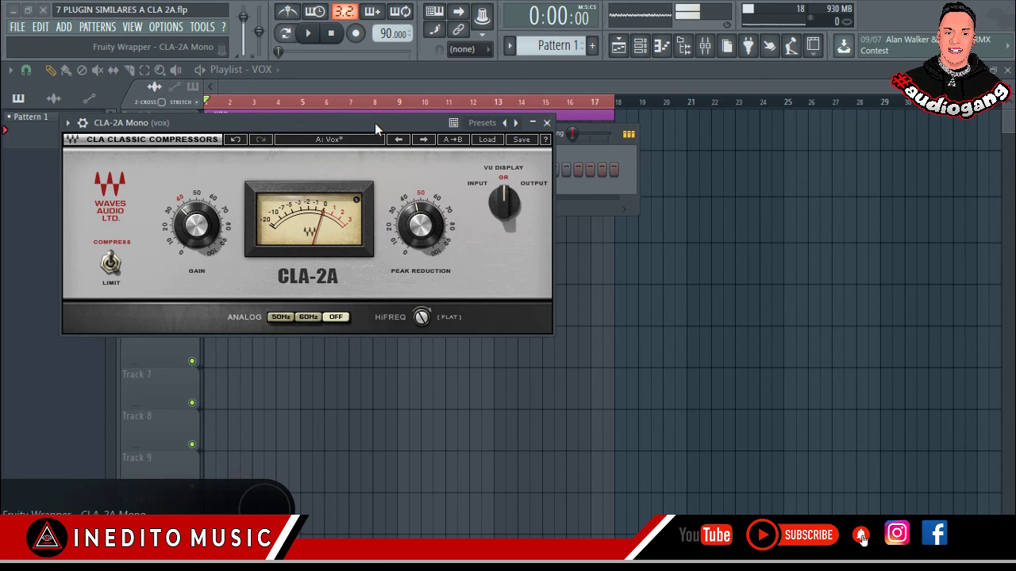